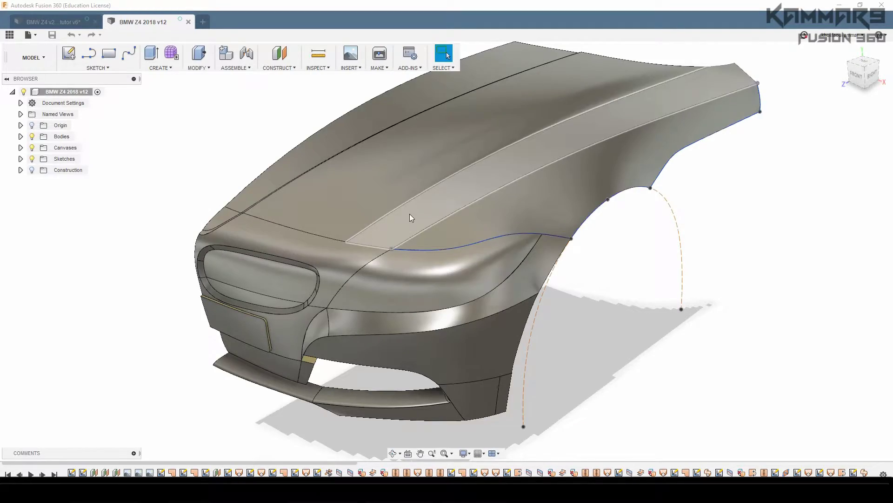
Start a spline sketch on the horizontal origin plane.
{"action": "middle_click_drag", "start_coordinate": [409, 218], "coordinate": [449, 210], "text": "shift"}
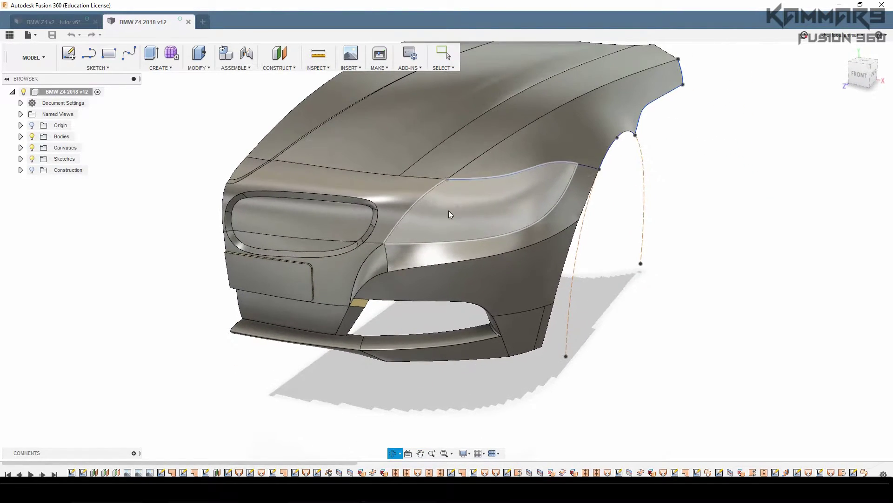
{"action": "key", "text": "Escape"}
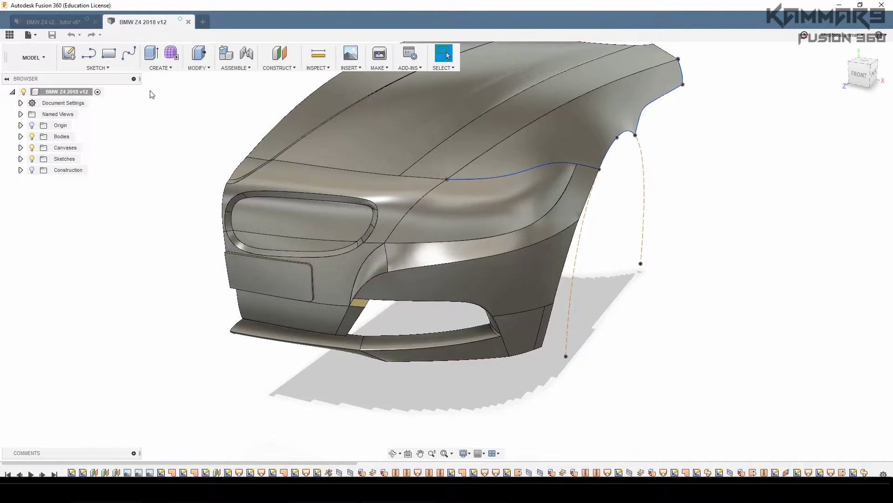
{"action": "left_click", "coordinate": [129, 55]}
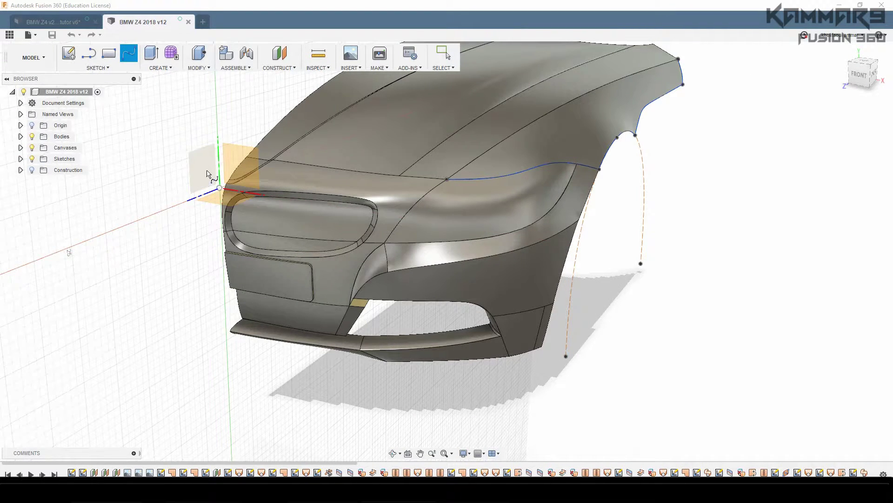
{"action": "left_click", "coordinate": [226, 204]}
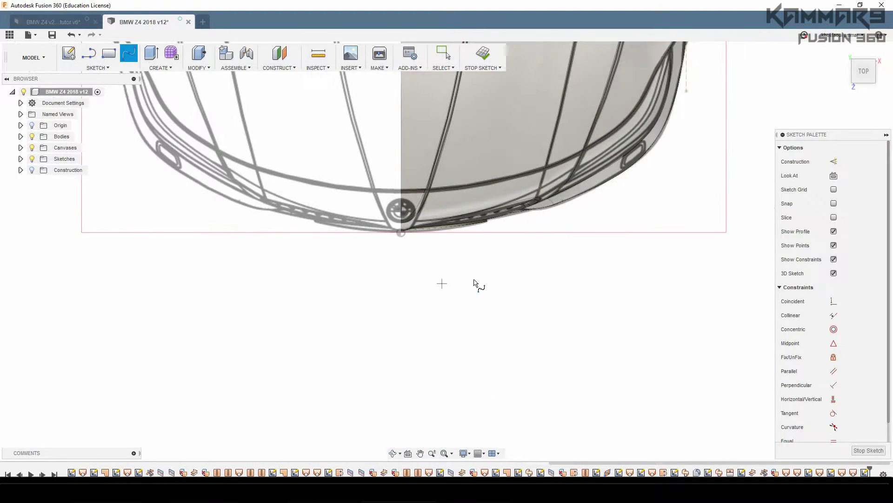
Draw a two-point spline from the lower inner corner of the bumper's air intake out to the headlight area in top view.
{"action": "middle_click_drag", "start_coordinate": [474, 280], "coordinate": [473, 241], "text": "shift"}
{"action": "scroll", "coordinate": [451, 243], "scroll_direction": "down", "scroll_amount": 6}
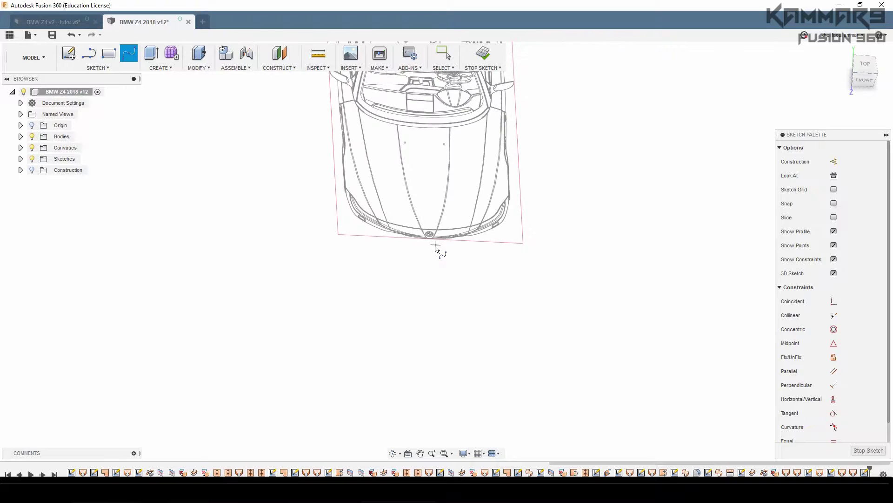
{"action": "scroll", "coordinate": [435, 248], "scroll_direction": "down", "scroll_amount": 5}
{"action": "scroll", "coordinate": [428, 282], "scroll_direction": "up", "scroll_amount": 5}
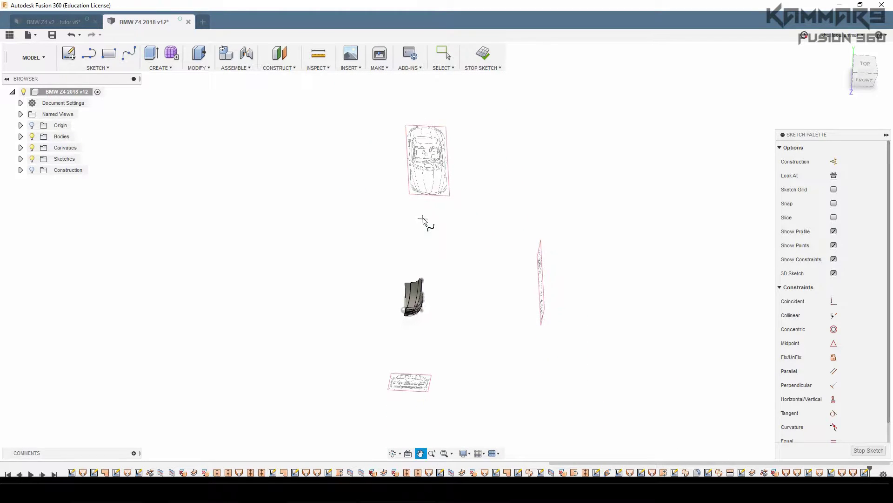
{"action": "scroll", "coordinate": [440, 320], "scroll_direction": "up", "scroll_amount": 10}
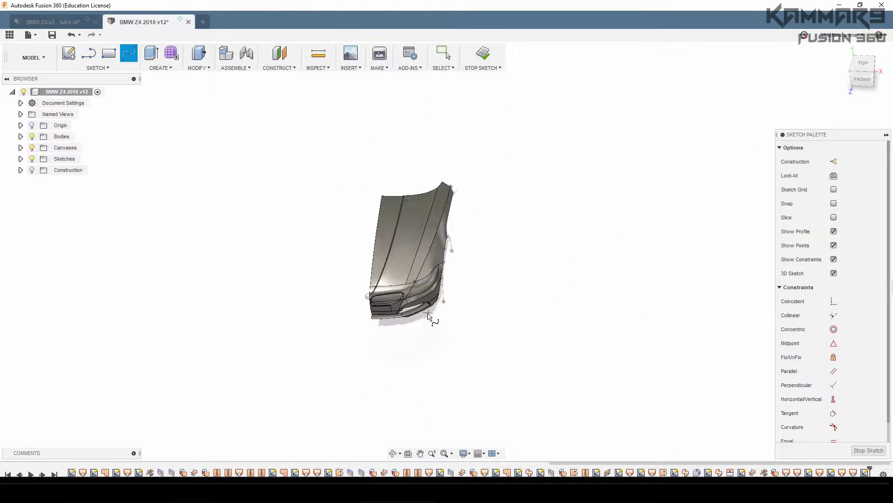
{"action": "scroll", "coordinate": [359, 303], "scroll_direction": "up", "scroll_amount": 3}
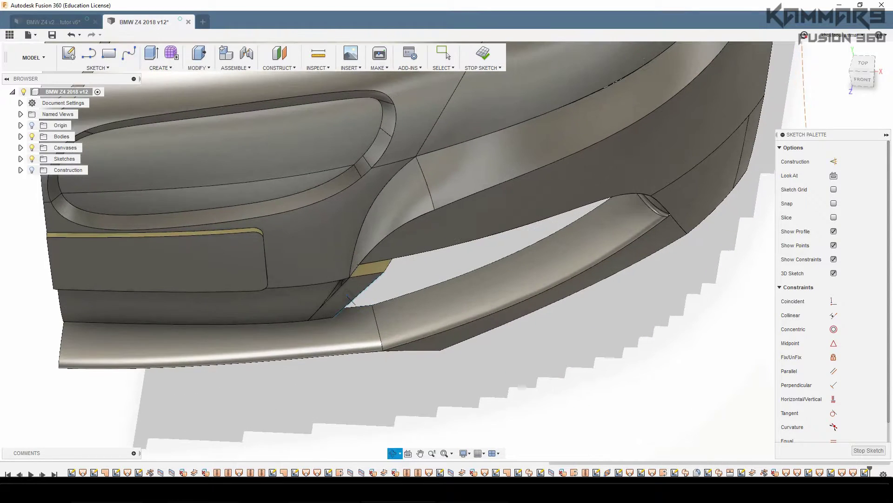
{"action": "left_click", "coordinate": [336, 323]}
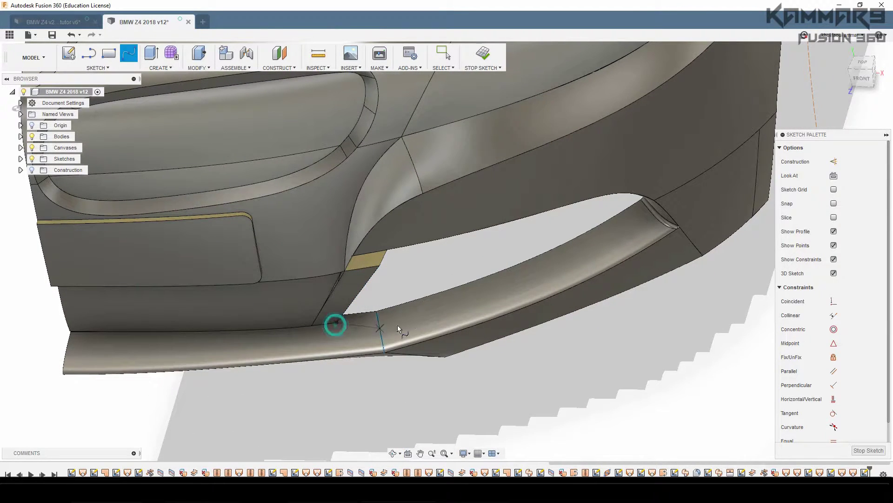
{"action": "left_click", "coordinate": [863, 64]}
{"action": "scroll", "coordinate": [409, 256], "scroll_direction": "down", "scroll_amount": 10}
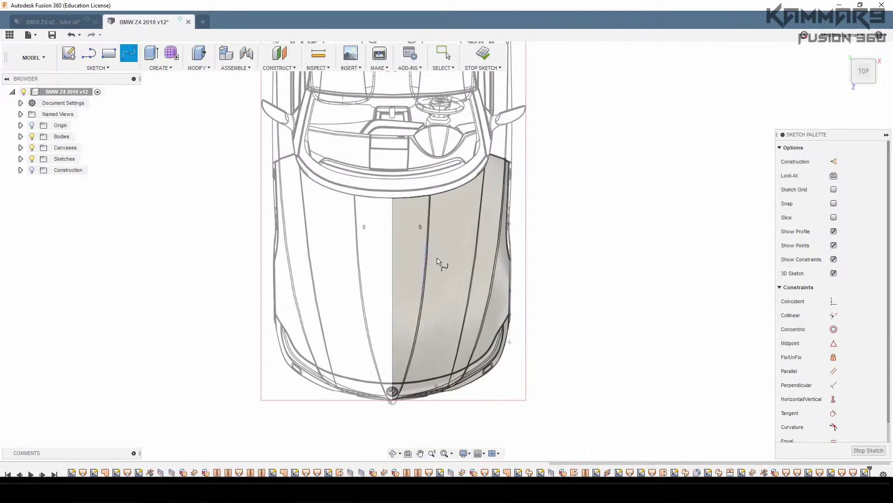
{"action": "scroll", "coordinate": [507, 375], "scroll_direction": "up", "scroll_amount": 10}
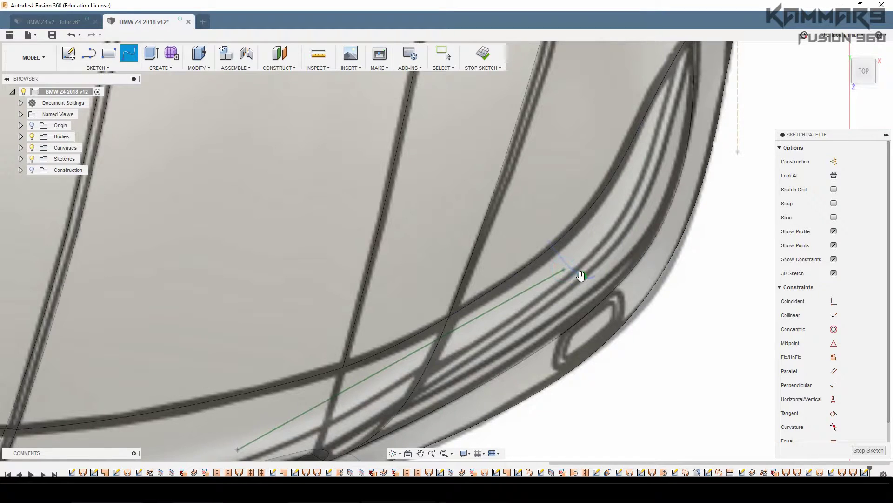
{"action": "left_click", "coordinate": [581, 276]}
{"action": "scroll", "coordinate": [578, 287], "scroll_direction": "down", "scroll_amount": 2}
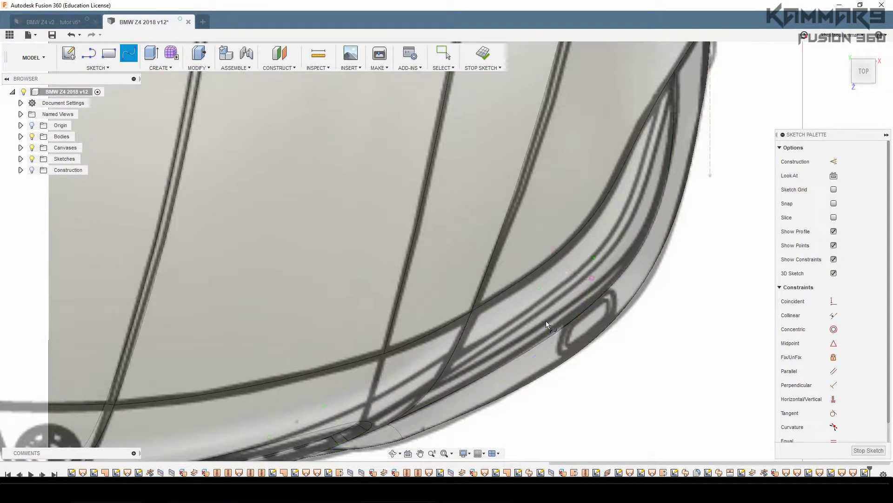
{"action": "key", "text": "Escape"}
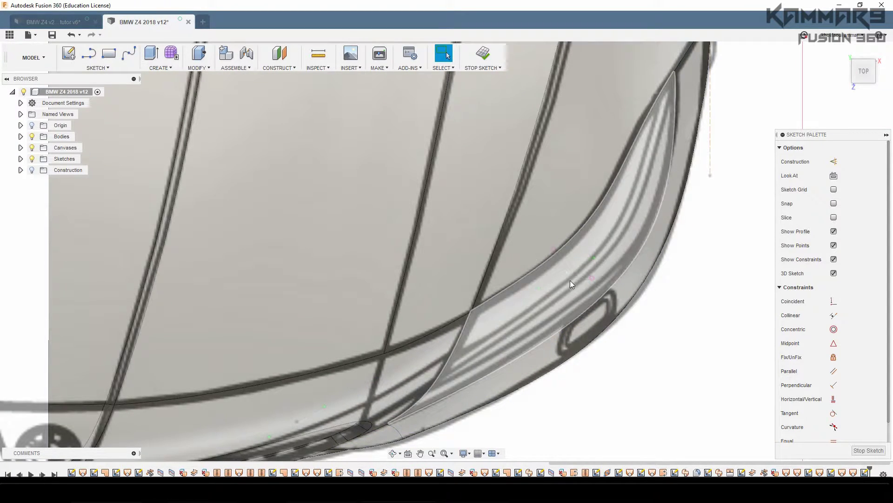
Delete the tangent handle at the spline's outer end point near the headlight.
{"action": "scroll", "coordinate": [563, 289], "scroll_direction": "down", "scroll_amount": 3}
{"action": "left_click", "coordinate": [563, 280]}
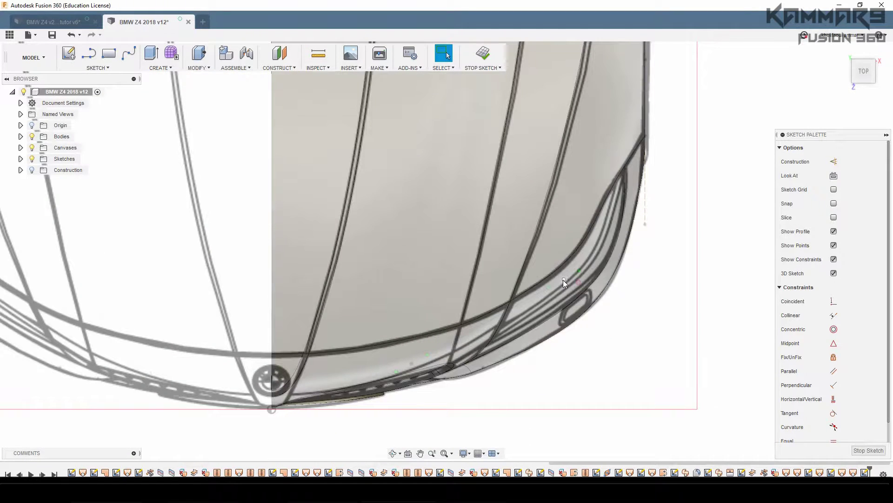
{"action": "scroll", "coordinate": [561, 343], "scroll_direction": "down", "scroll_amount": 6}
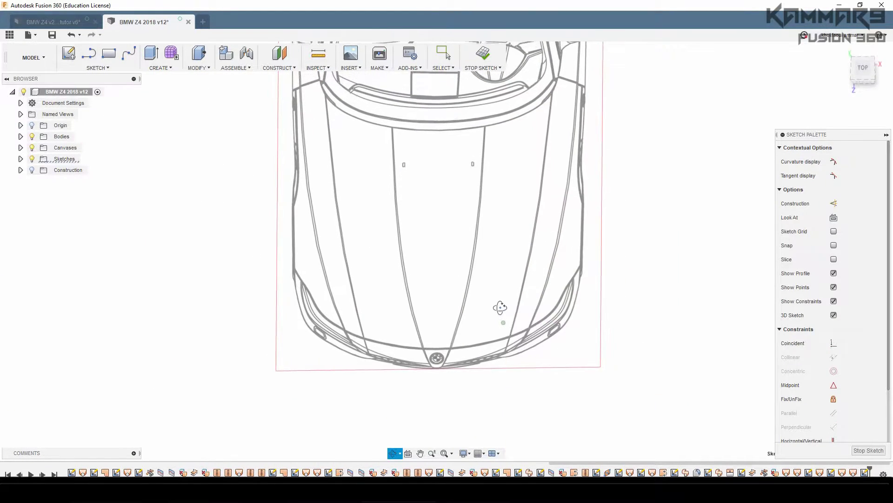
{"action": "scroll", "coordinate": [504, 283], "scroll_direction": "down", "scroll_amount": 3}
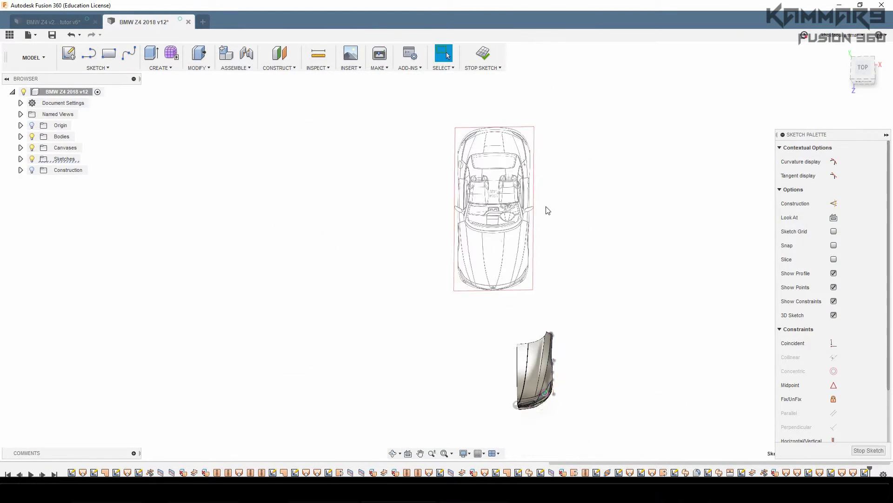
{"action": "left_click", "coordinate": [860, 82]}
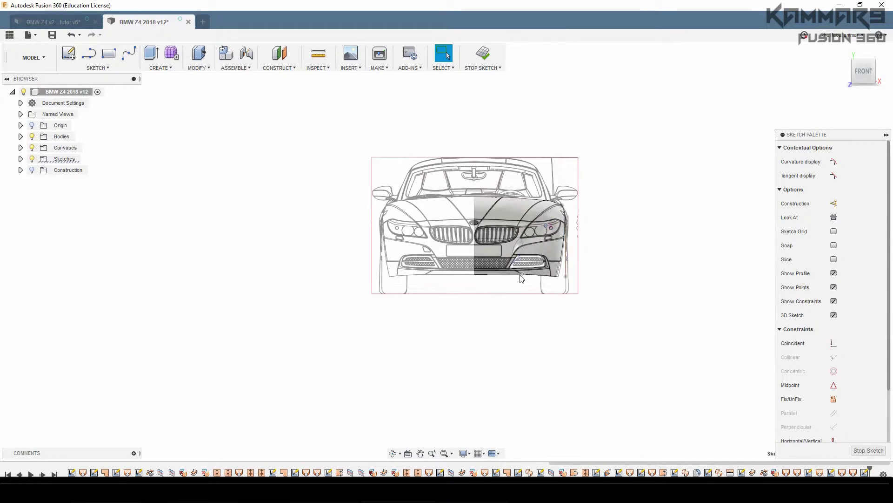
{"action": "scroll", "coordinate": [521, 279], "scroll_direction": "up", "scroll_amount": 10}
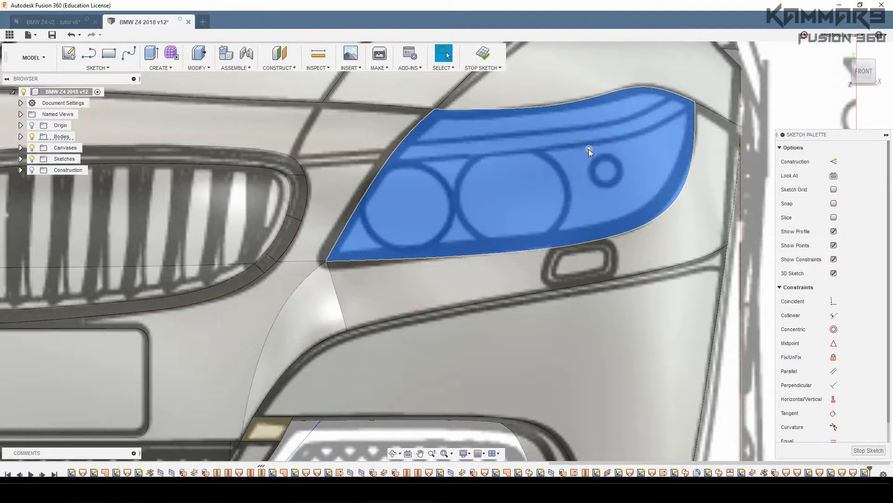
{"action": "left_click", "coordinate": [588, 149]}
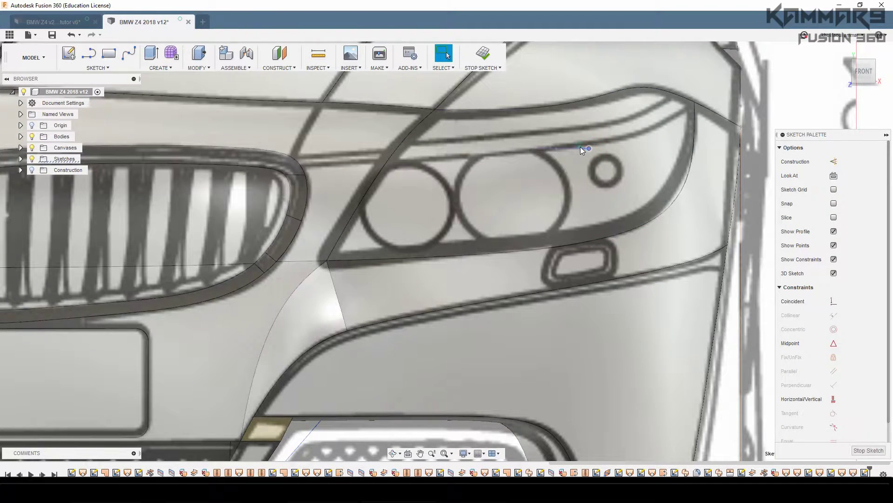
{"action": "left_click", "coordinate": [580, 146]}
{"action": "key", "text": "Delete"}
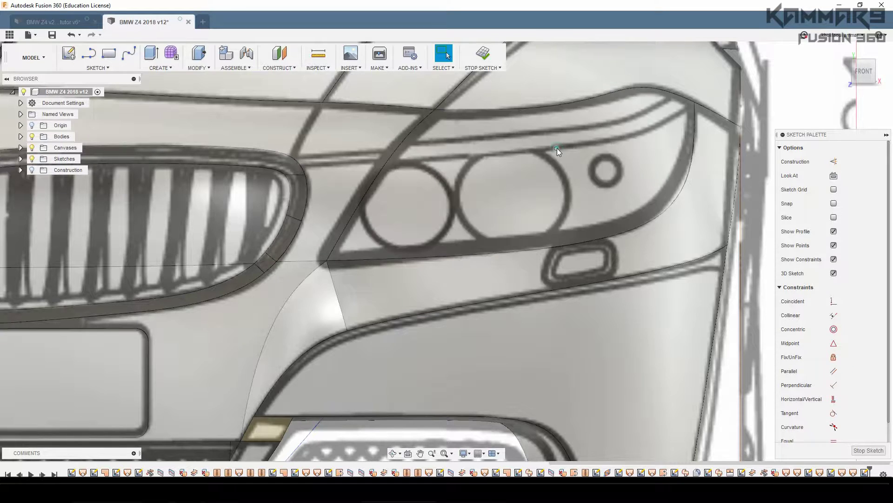
Move the spline's outer end point vertically by -17.953 mm, down to the lower outer corner of the air intake.
{"action": "left_click", "coordinate": [556, 148]}
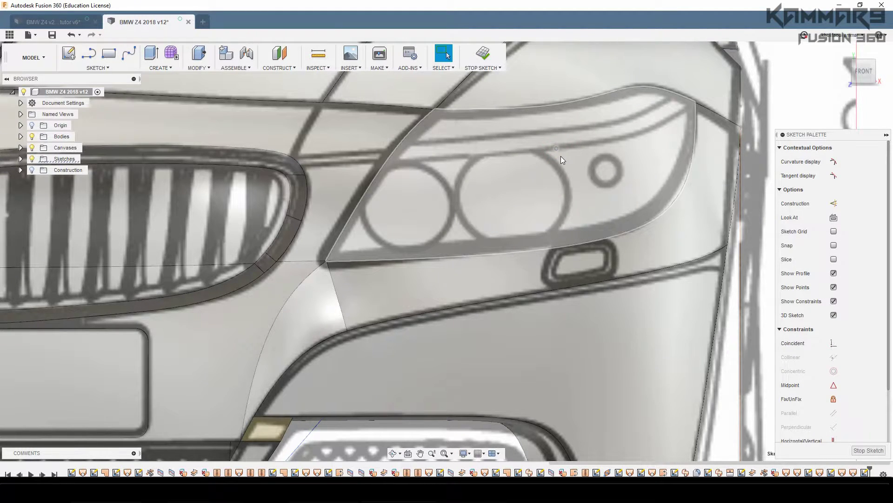
{"action": "key", "text": "m"}
{"action": "left_click_drag", "start_coordinate": [557, 116], "coordinate": [556, 357]}
{"action": "scroll", "coordinate": [483, 242], "scroll_direction": "down", "scroll_amount": 5}
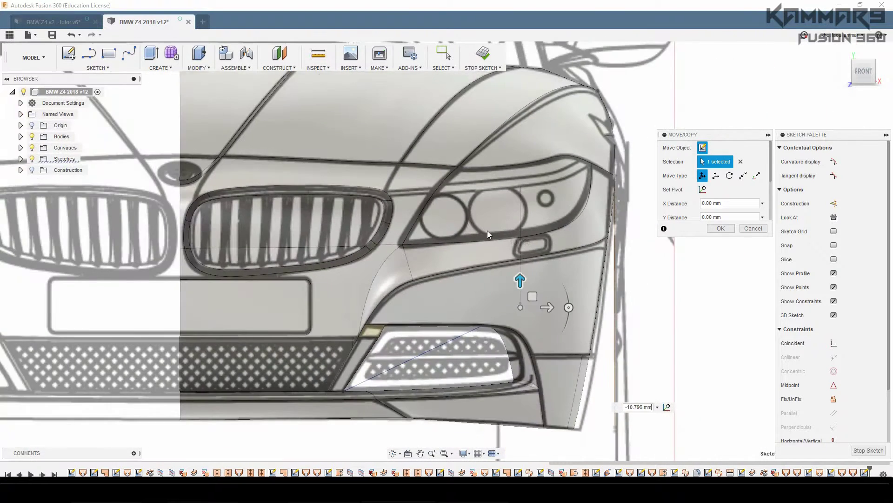
{"action": "scroll", "coordinate": [509, 252], "scroll_direction": "up", "scroll_amount": 5}
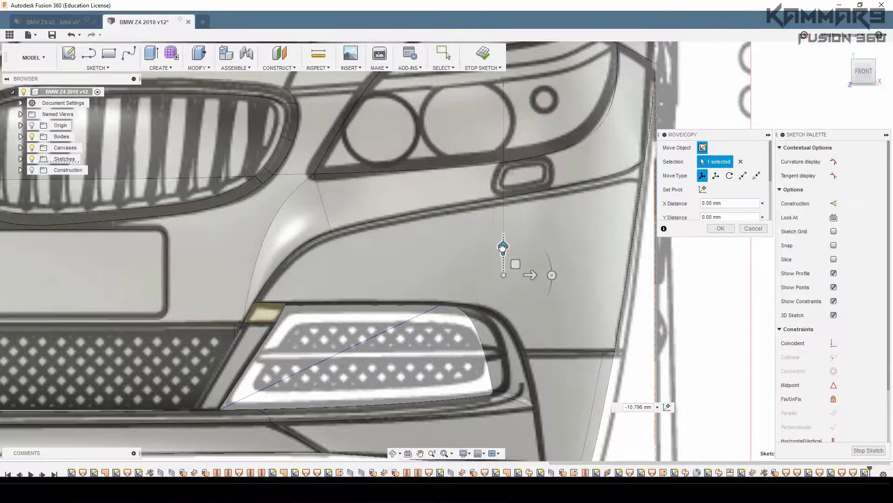
{"action": "left_click_drag", "start_coordinate": [503, 249], "coordinate": [504, 379]}
{"action": "scroll", "coordinate": [552, 301], "scroll_direction": "down", "scroll_amount": 5}
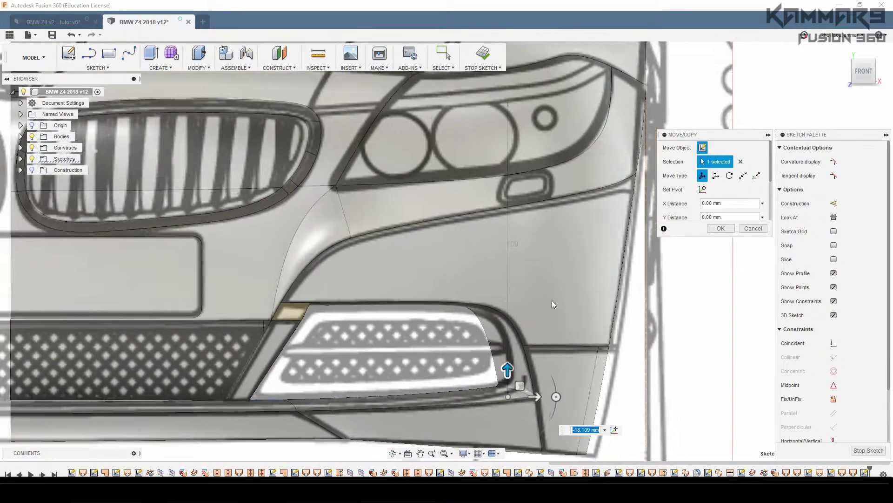
{"action": "scroll", "coordinate": [487, 378], "scroll_direction": "up", "scroll_amount": 6}
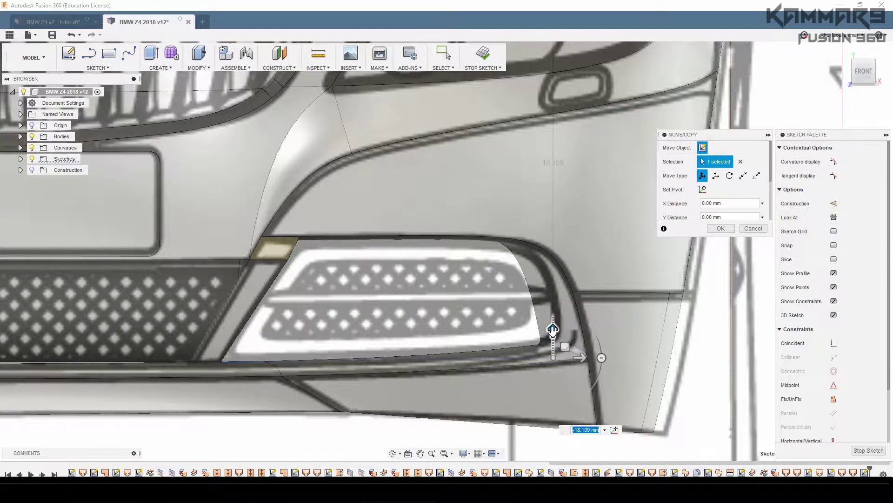
{"action": "left_click_drag", "start_coordinate": [552, 329], "coordinate": [553, 326]}
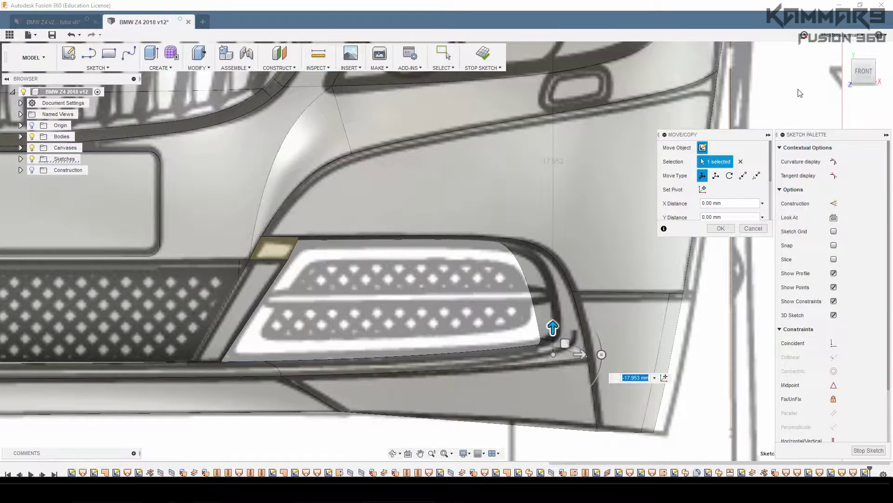
{"action": "left_click", "coordinate": [868, 58]}
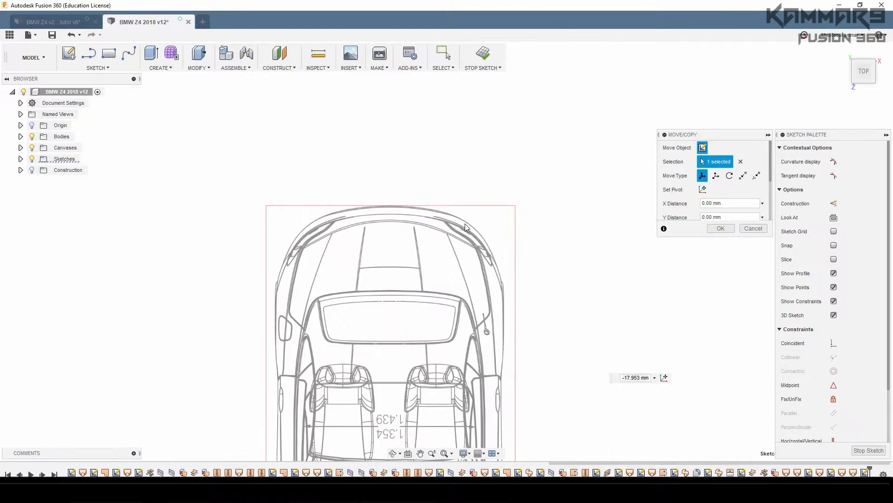
{"action": "scroll", "coordinate": [466, 403], "scroll_direction": "up", "scroll_amount": 6}
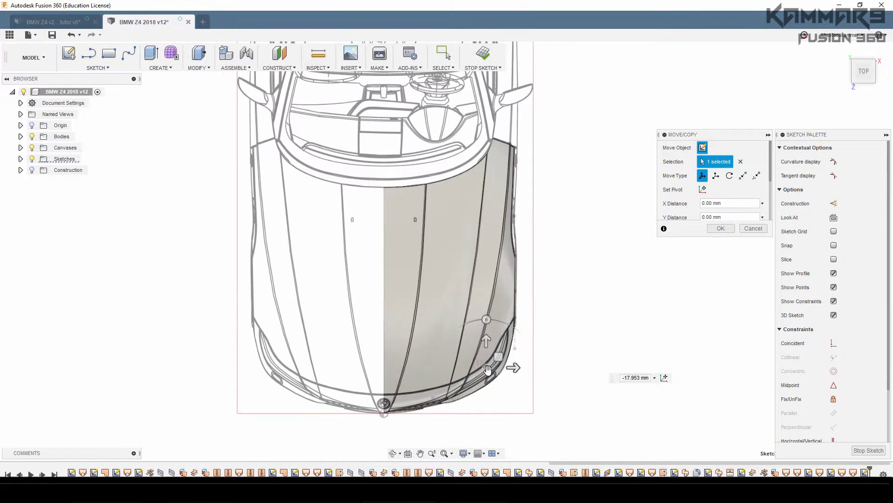
{"action": "scroll", "coordinate": [471, 383], "scroll_direction": "up", "scroll_amount": 4}
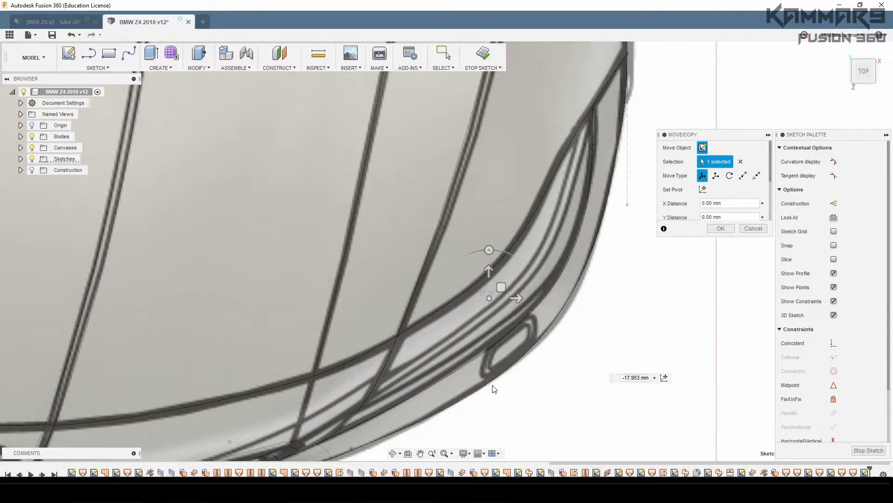
{"action": "scroll", "coordinate": [473, 329], "scroll_direction": "up", "scroll_amount": 2}
{"action": "scroll", "coordinate": [498, 298], "scroll_direction": "down", "scroll_amount": 3}
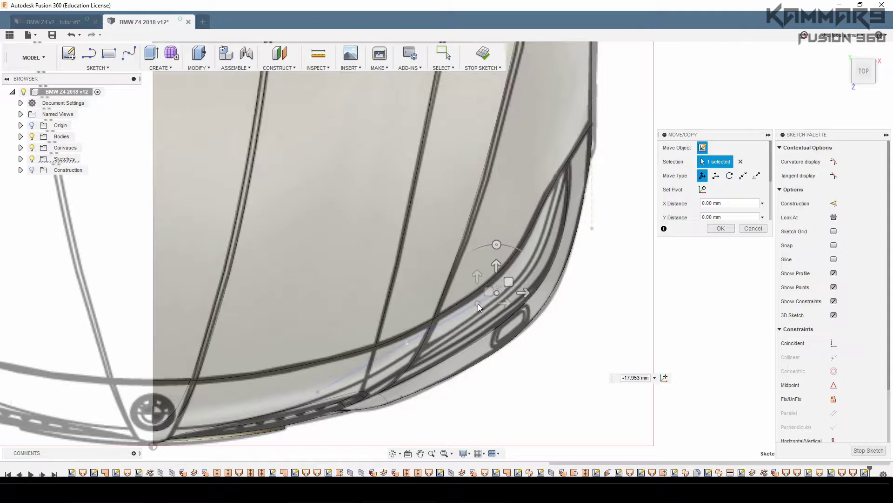
{"action": "left_click", "coordinate": [720, 229]}
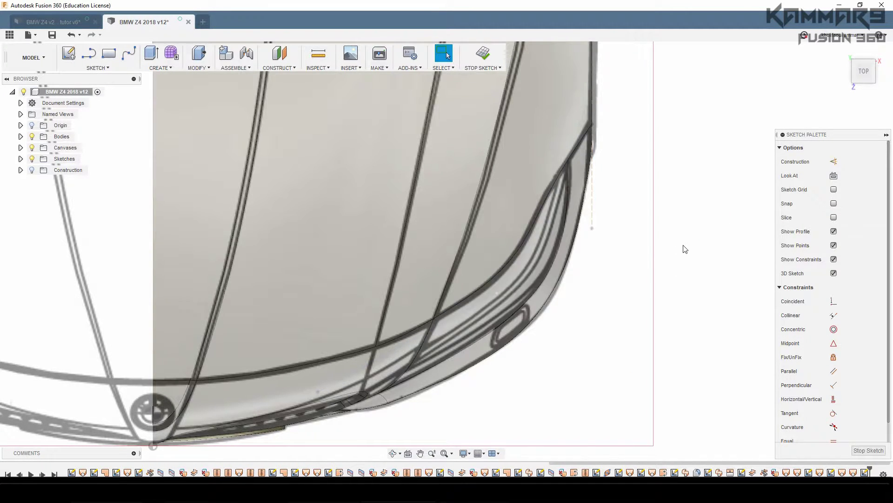
{"action": "scroll", "coordinate": [680, 247], "scroll_direction": "down", "scroll_amount": 3}
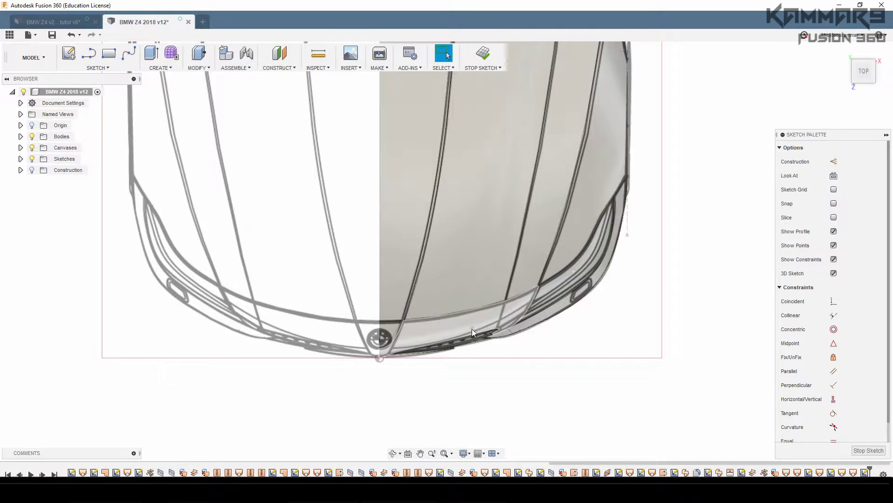
{"action": "middle_click_drag", "start_coordinate": [520, 302], "coordinate": [526, 276]}
{"action": "scroll", "coordinate": [523, 271], "scroll_direction": "down", "scroll_amount": 9}
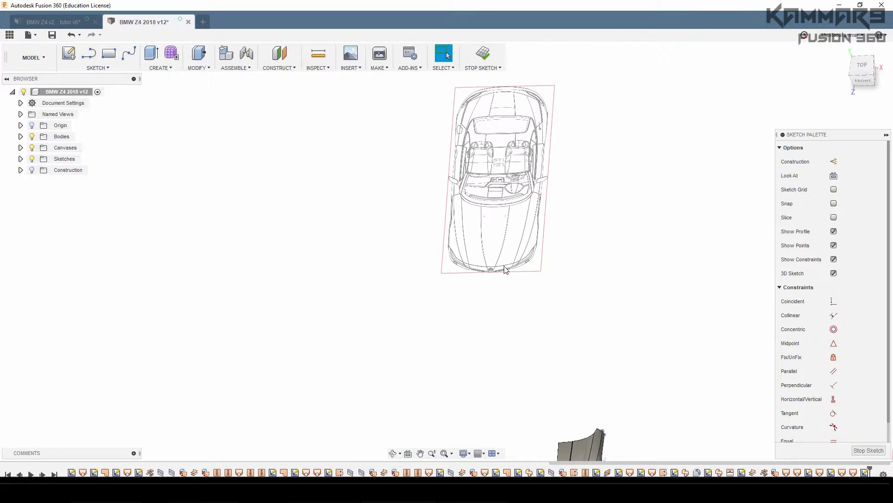
{"action": "scroll", "coordinate": [568, 412], "scroll_direction": "up", "scroll_amount": 4}
{"action": "scroll", "coordinate": [576, 419], "scroll_direction": "up", "scroll_amount": 5}
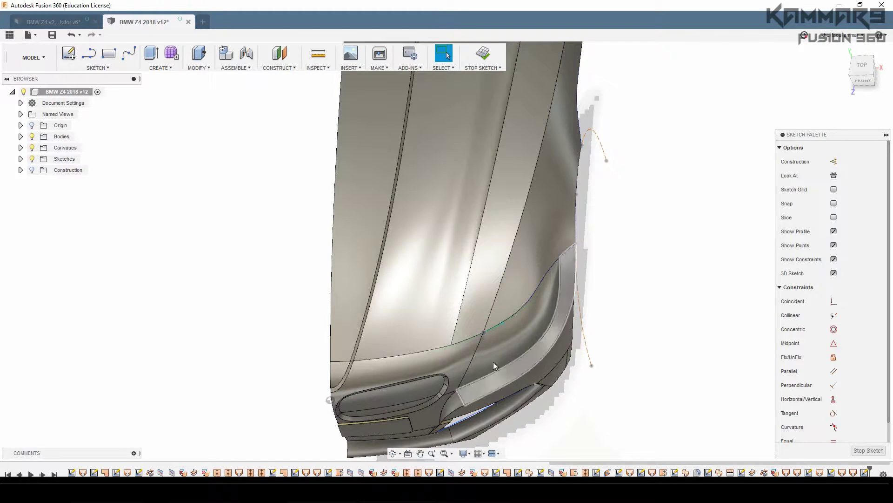
{"action": "middle_click_drag", "start_coordinate": [493, 362], "coordinate": [476, 258]}
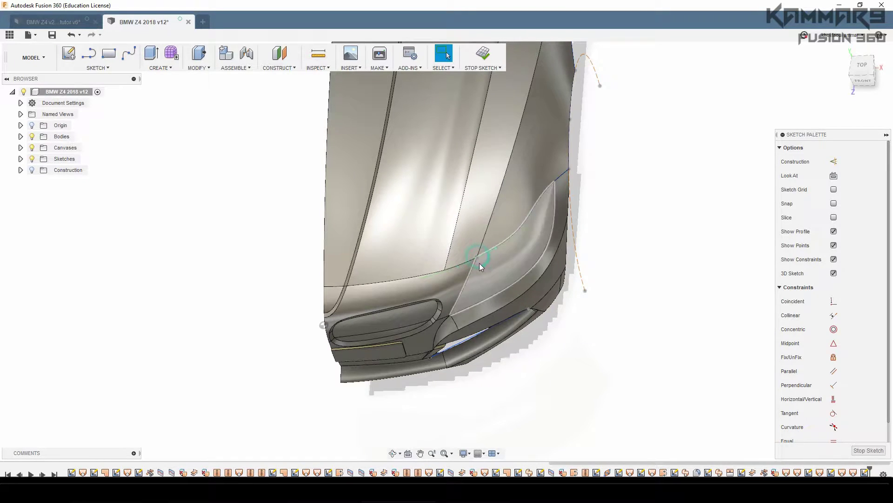
Move the inner tangent handle at the air intake spline's outer end by -0.765 mm in Y.
{"action": "scroll", "coordinate": [469, 357], "scroll_direction": "up", "scroll_amount": 3}
{"action": "scroll", "coordinate": [469, 356], "scroll_direction": "up", "scroll_amount": 1}
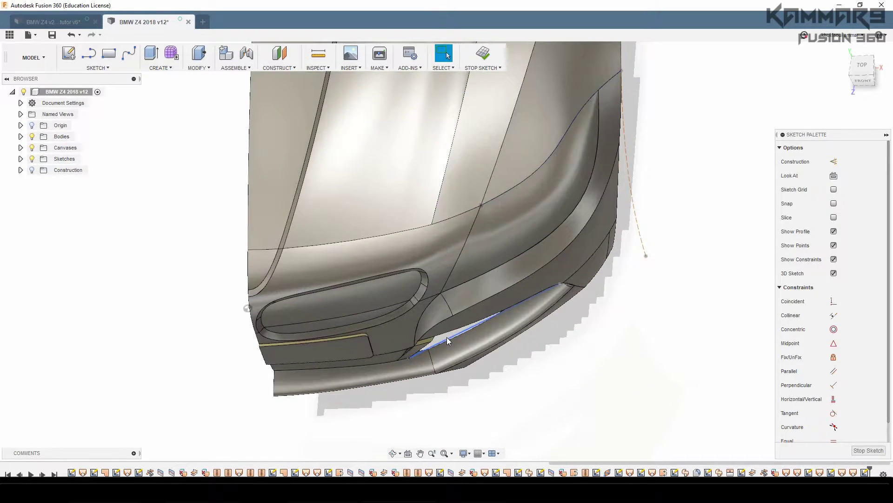
{"action": "left_click", "coordinate": [447, 337]}
{"action": "left_click", "coordinate": [545, 291]}
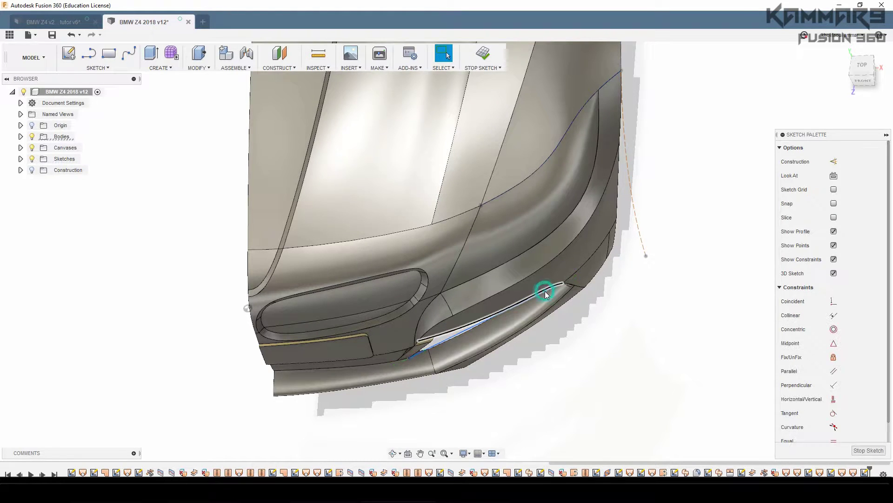
{"action": "left_click", "coordinate": [454, 334]}
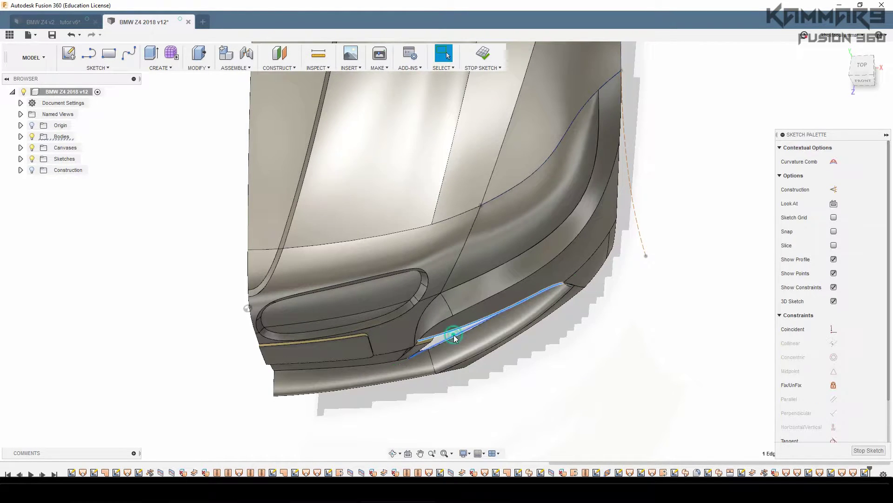
{"action": "mouse_move", "coordinate": [474, 360]}
{"action": "middle_mouse_down"}
{"action": "mouse_move", "coordinate": [454, 319]}
{"action": "mouse_move", "coordinate": [501, 259]}
{"action": "mouse_move", "coordinate": [477, 287]}
{"action": "mouse_move", "coordinate": [504, 284]}
{"action": "middle_mouse_up"}
{"action": "scroll", "coordinate": [467, 318], "scroll_direction": "up", "scroll_amount": 3}
{"action": "left_click", "coordinate": [575, 252]}
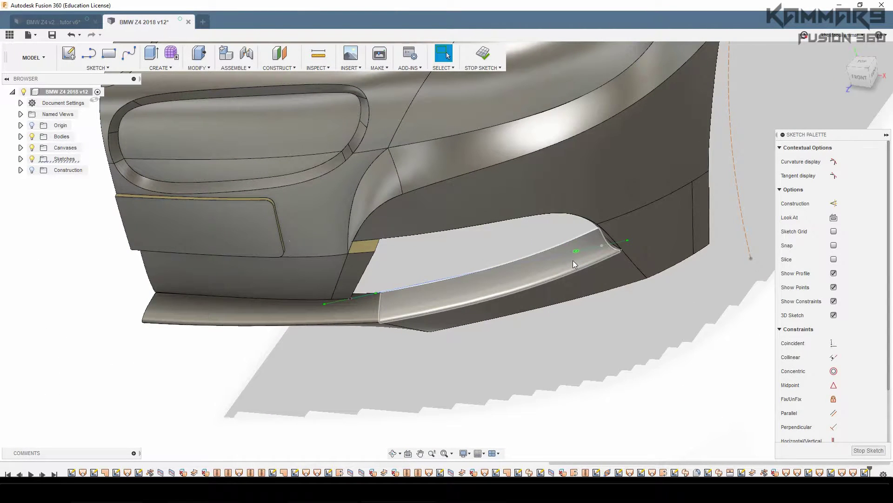
{"action": "key", "text": "m"}
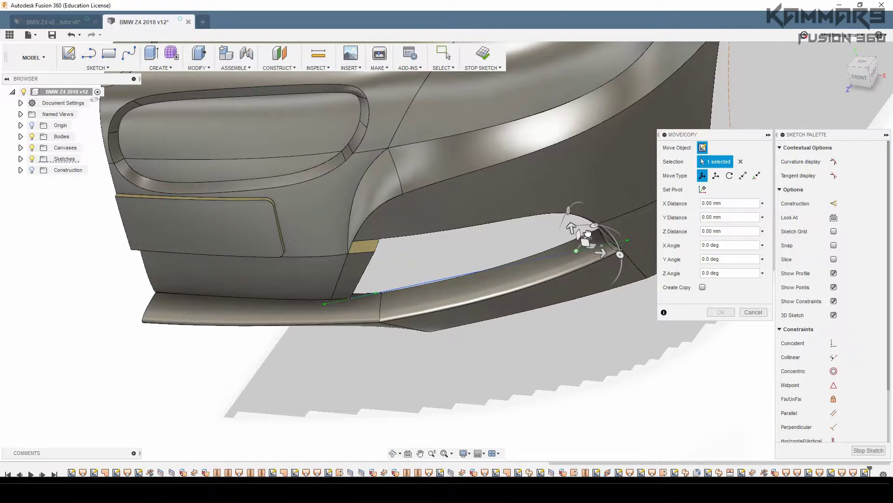
{"action": "left_click_drag", "start_coordinate": [588, 233], "coordinate": [586, 241]}
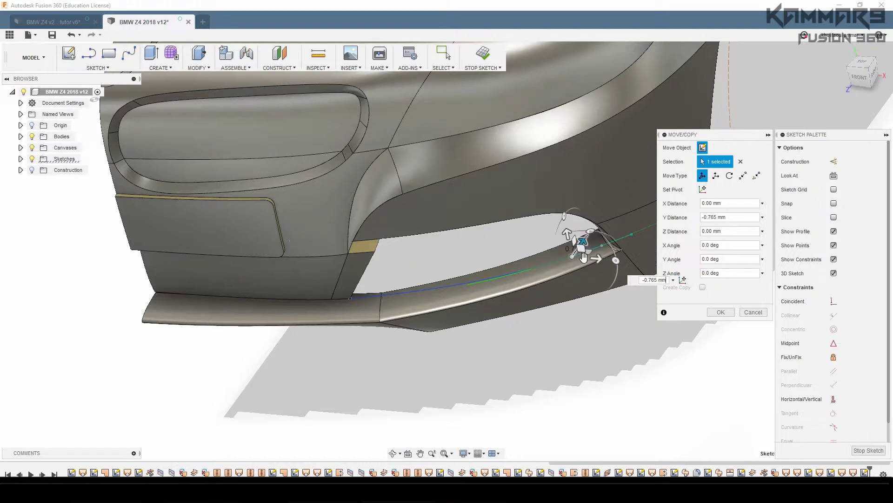
{"action": "left_click", "coordinate": [713, 311]}
Move the spline's outer end point by 1.541 mm in X and 1.644 mm in Y, past the air intake's outer lower corner.
{"action": "middle_click_drag", "start_coordinate": [518, 323], "coordinate": [508, 326]}
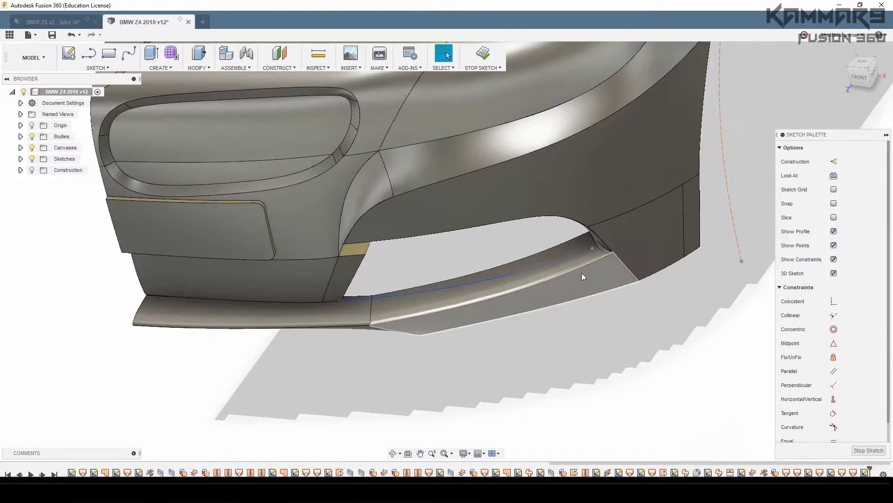
{"action": "left_click", "coordinate": [592, 249]}
{"action": "key", "text": "m"}
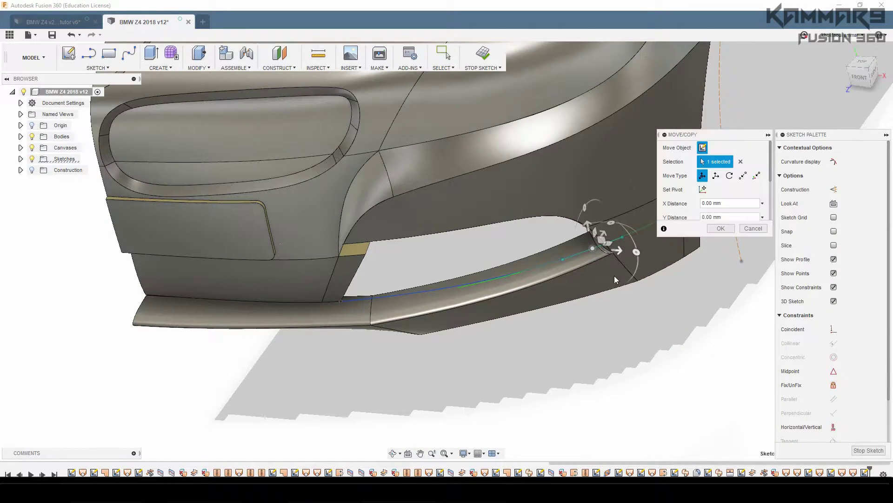
{"action": "left_click_drag", "start_coordinate": [611, 243], "coordinate": [638, 236]}
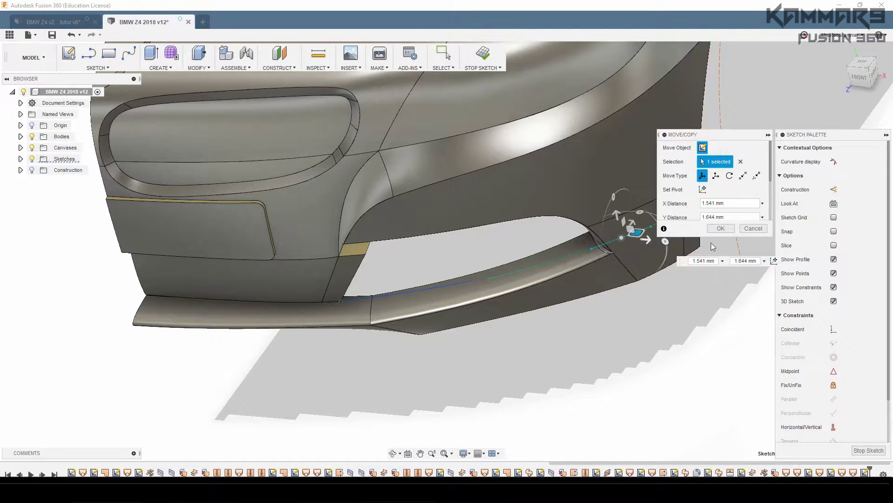
{"action": "left_click", "coordinate": [719, 228]}
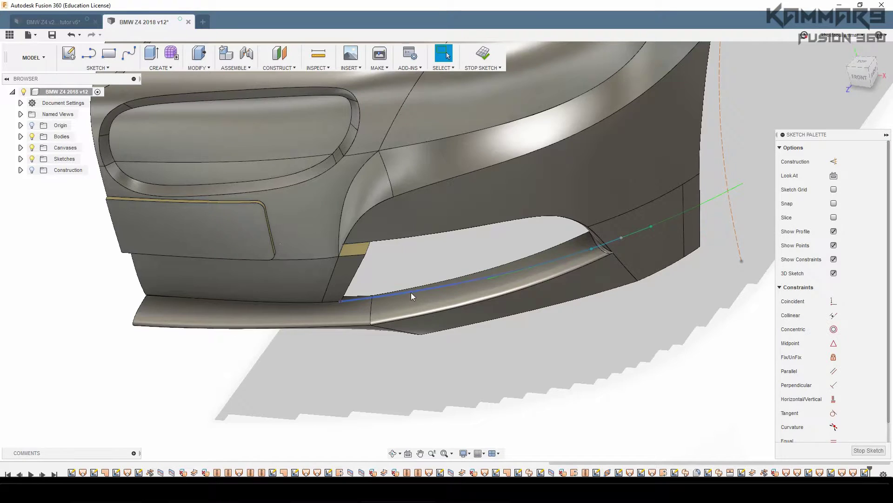
Move the outward tangent handle at the spline's inner end point by -0.202 mm in Y.
{"action": "left_click", "coordinate": [344, 302]}
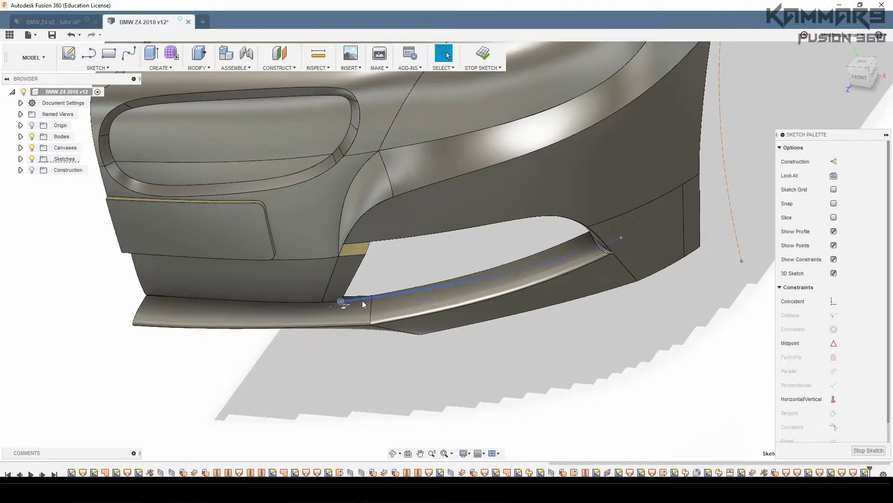
{"action": "left_click", "coordinate": [365, 300]}
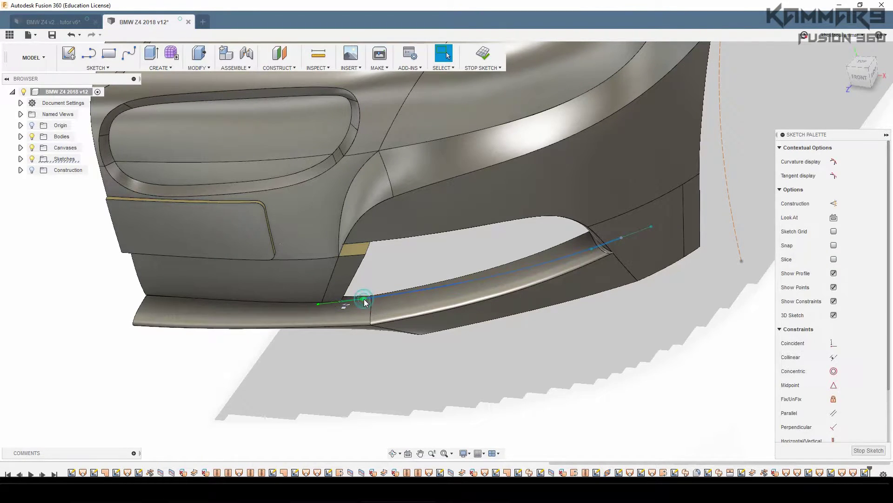
{"action": "key", "text": "m"}
{"action": "left_click", "coordinate": [365, 298]}
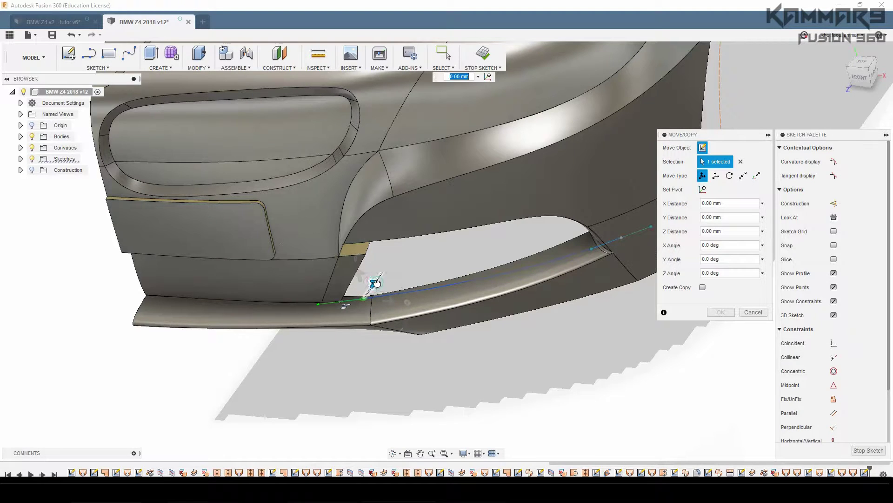
{"action": "left_click_drag", "start_coordinate": [375, 282], "coordinate": [376, 285]}
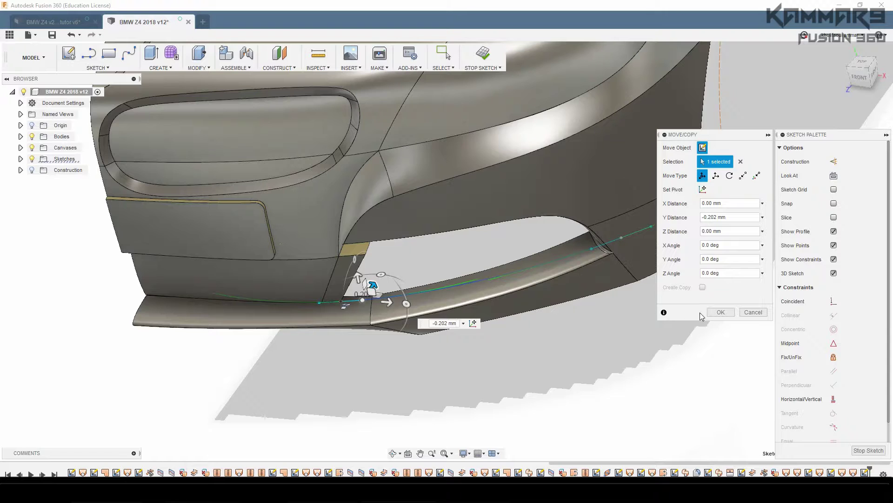
{"action": "left_click", "coordinate": [720, 312]}
{"action": "middle_click_drag", "start_coordinate": [469, 346], "coordinate": [457, 351], "text": "shift"}
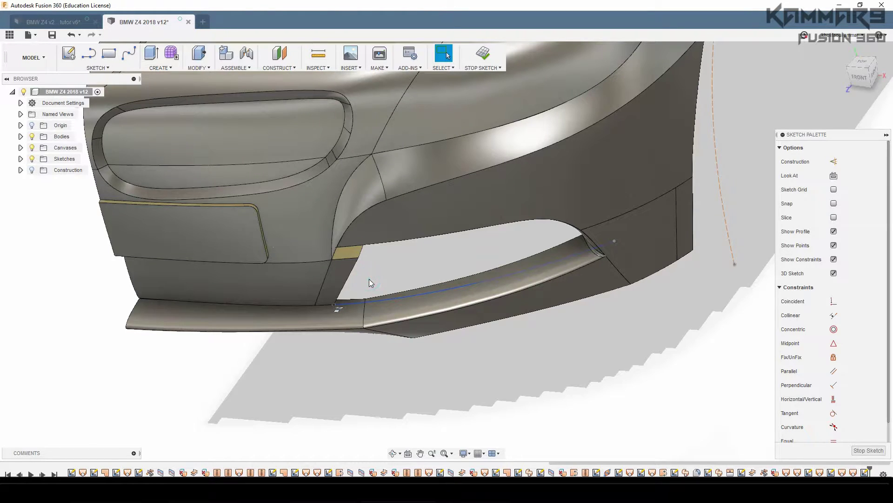
{"action": "left_click", "coordinate": [129, 54]}
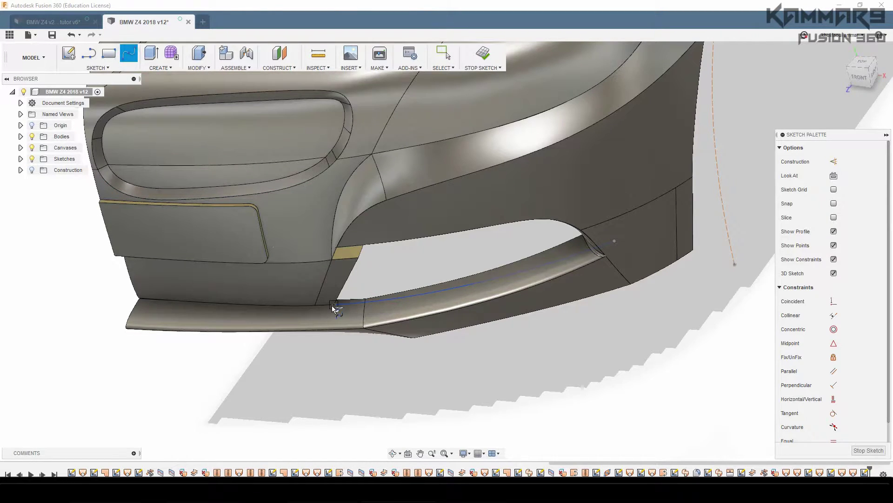
{"action": "left_click", "coordinate": [334, 305]}
{"action": "left_click", "coordinate": [350, 272]}
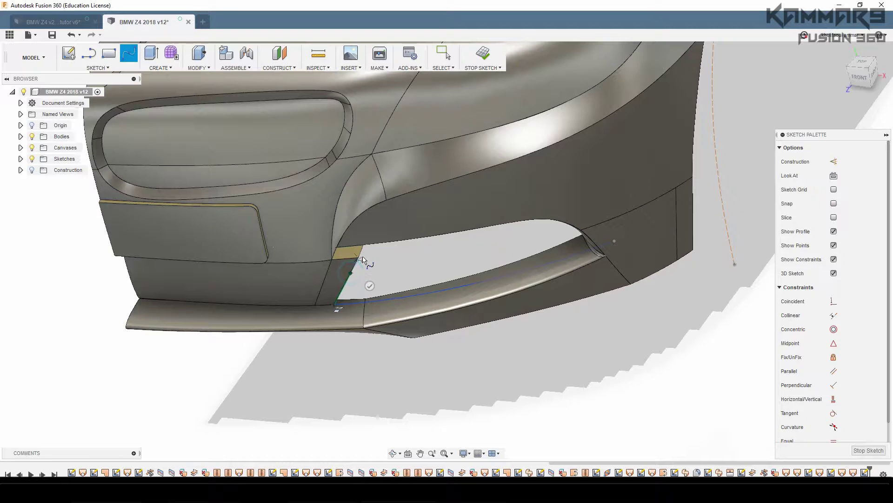
{"action": "scroll", "coordinate": [362, 255], "scroll_direction": "up", "scroll_amount": 5}
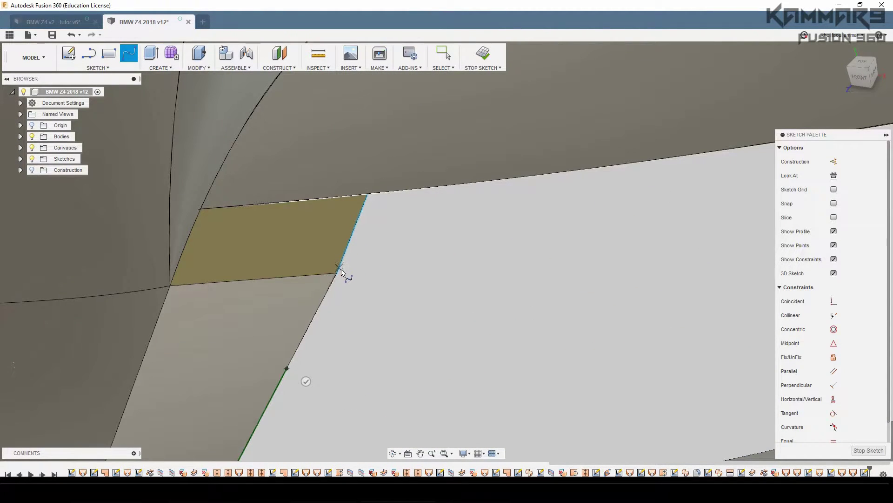
{"action": "left_click", "coordinate": [337, 273]}
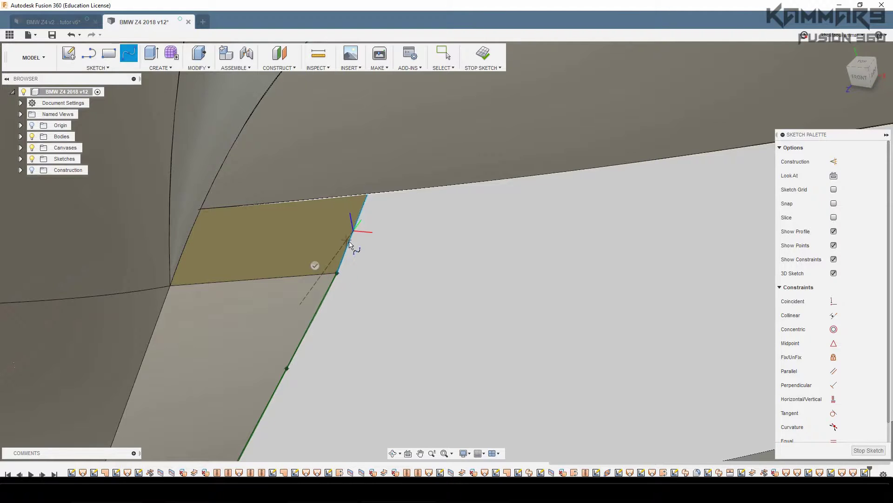
{"action": "left_click", "coordinate": [347, 240]}
{"action": "left_click", "coordinate": [367, 195]}
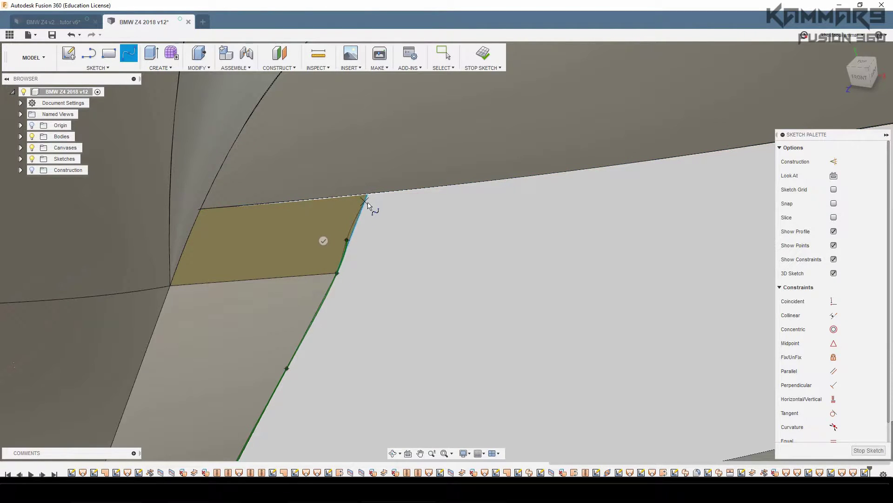
{"action": "key", "text": "Escape"}
{"action": "scroll", "coordinate": [351, 263], "scroll_direction": "down", "scroll_amount": 3}
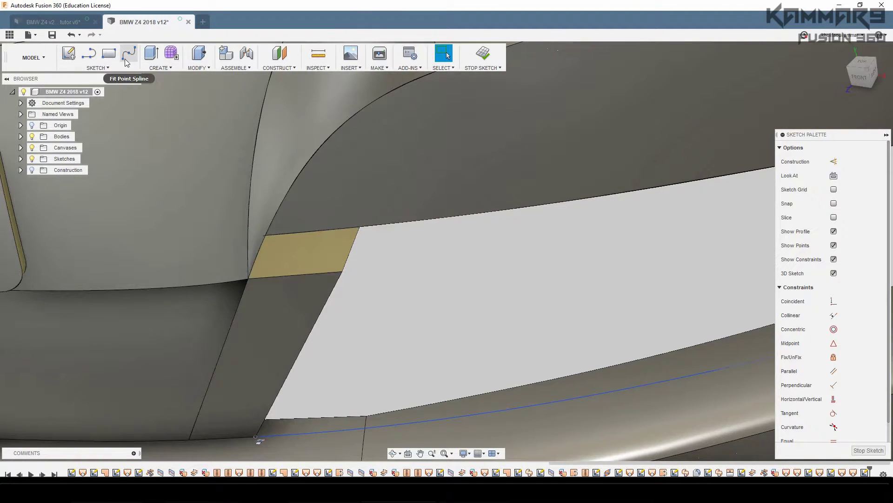
Draw a four-point fit point spline from the lower spline's inner end up the air intake's inner side edge to its upper corner.
{"action": "left_click", "coordinate": [125, 57]}
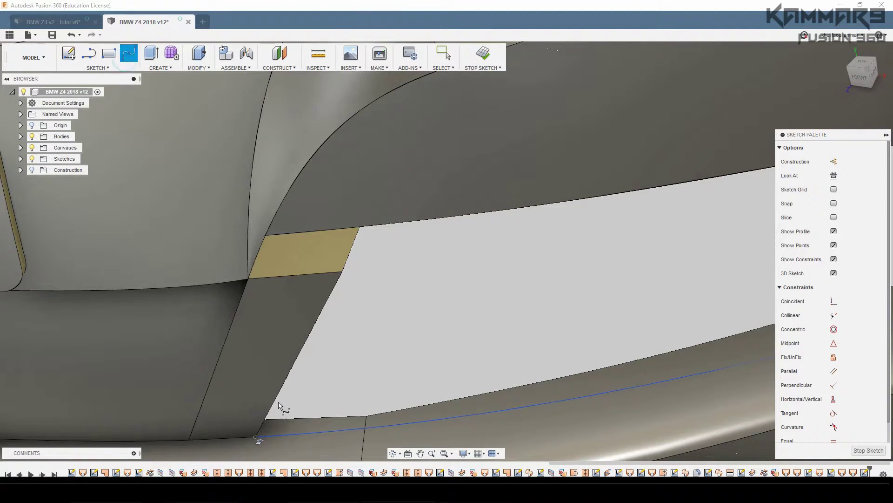
{"action": "left_click", "coordinate": [255, 437]}
{"action": "left_click", "coordinate": [319, 317]}
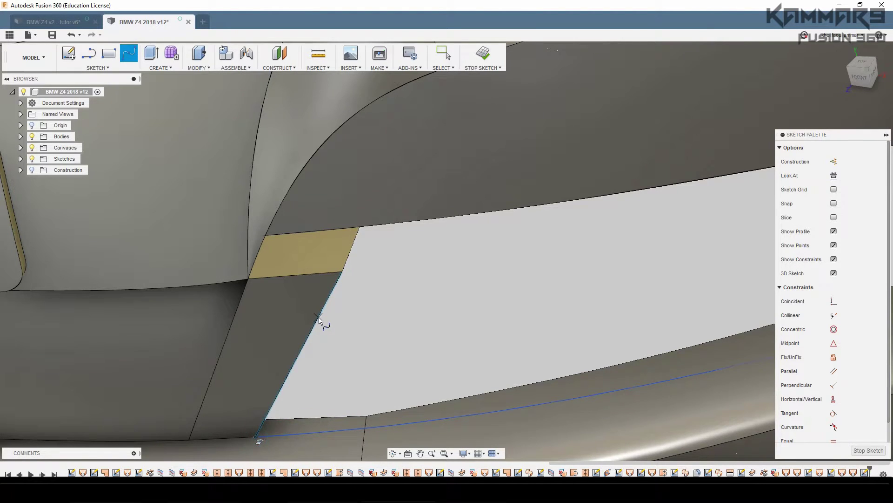
{"action": "left_click", "coordinate": [348, 257]}
{"action": "middle_click_drag", "start_coordinate": [356, 244], "coordinate": [349, 222]}
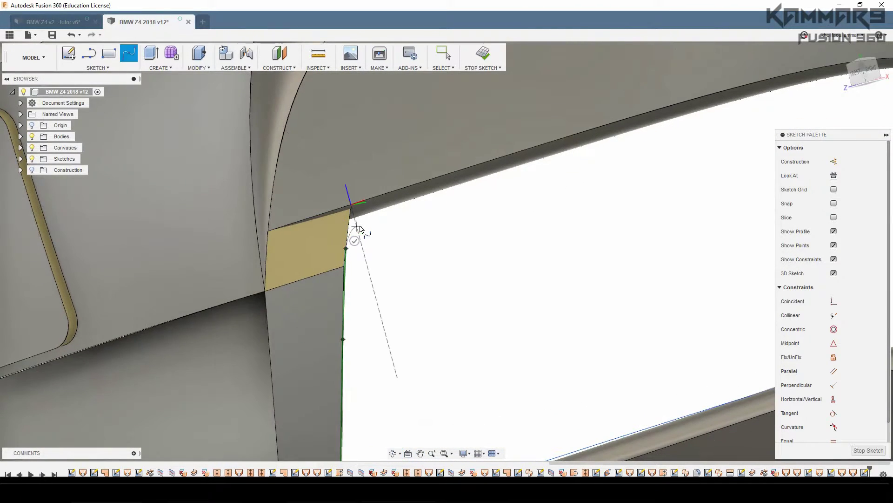
{"action": "scroll", "coordinate": [354, 223], "scroll_direction": "up", "scroll_amount": 3}
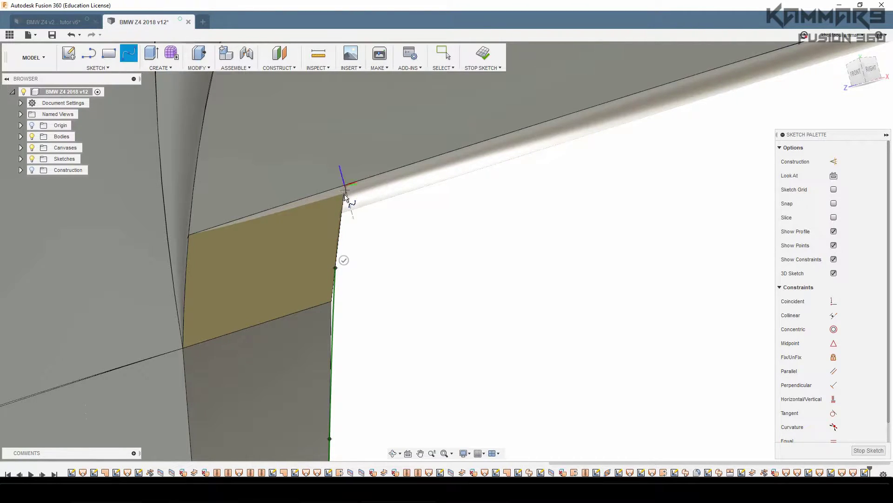
{"action": "middle_click_drag", "start_coordinate": [348, 201], "coordinate": [333, 197], "text": "shift"}
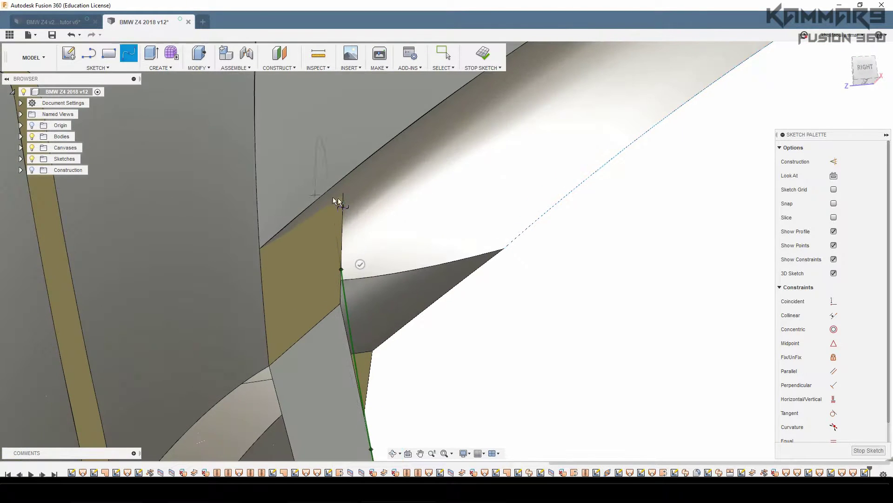
{"action": "left_click", "coordinate": [344, 191]}
{"action": "double_click", "coordinate": [345, 191]}
{"action": "left_click", "coordinate": [345, 188]}
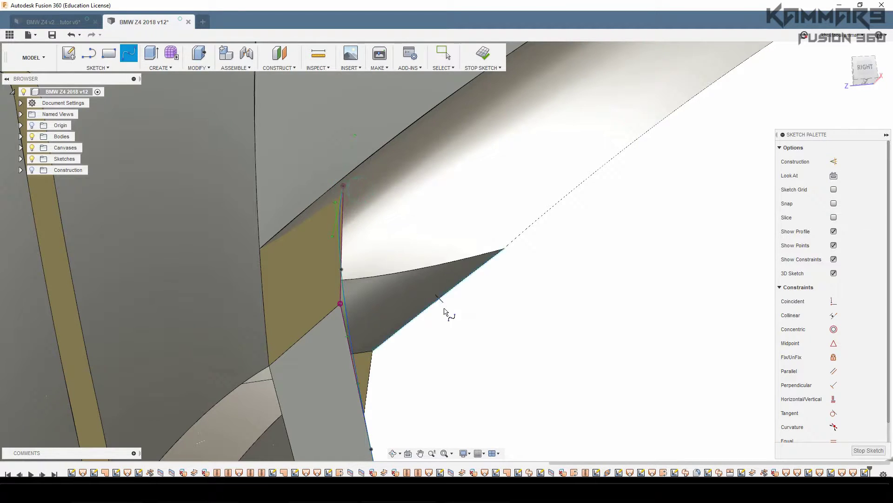
{"action": "scroll", "coordinate": [446, 312], "scroll_direction": "down", "scroll_amount": 5}
{"action": "key", "text": "Escape"}
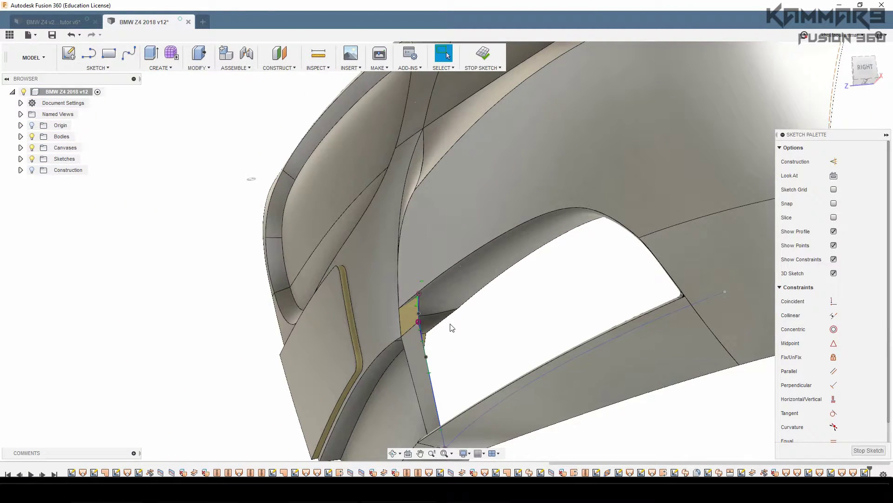
Finish the sketch containing the air intake's lower and inner side splines.
{"action": "middle_click_drag", "start_coordinate": [461, 330], "coordinate": [395, 345], "text": "shift"}
{"action": "scroll", "coordinate": [504, 359], "scroll_direction": "down", "scroll_amount": 4}
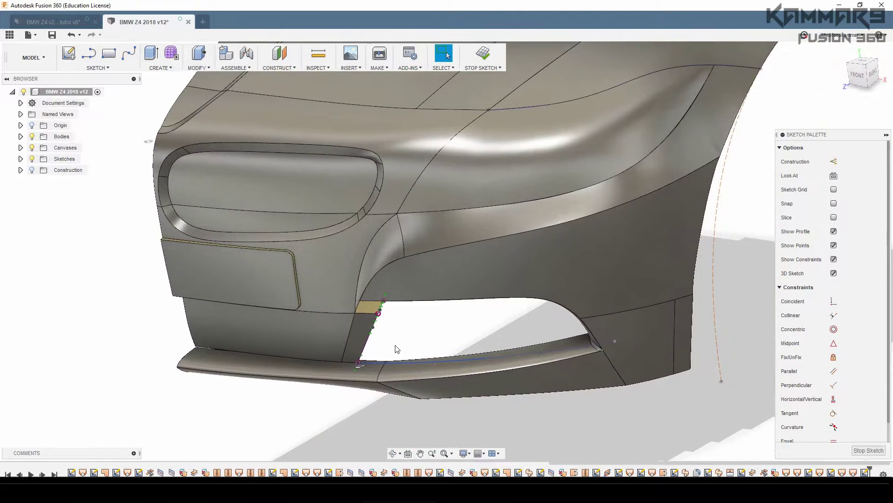
{"action": "scroll", "coordinate": [499, 375], "scroll_direction": "up", "scroll_amount": 2}
{"action": "left_click", "coordinate": [544, 418]}
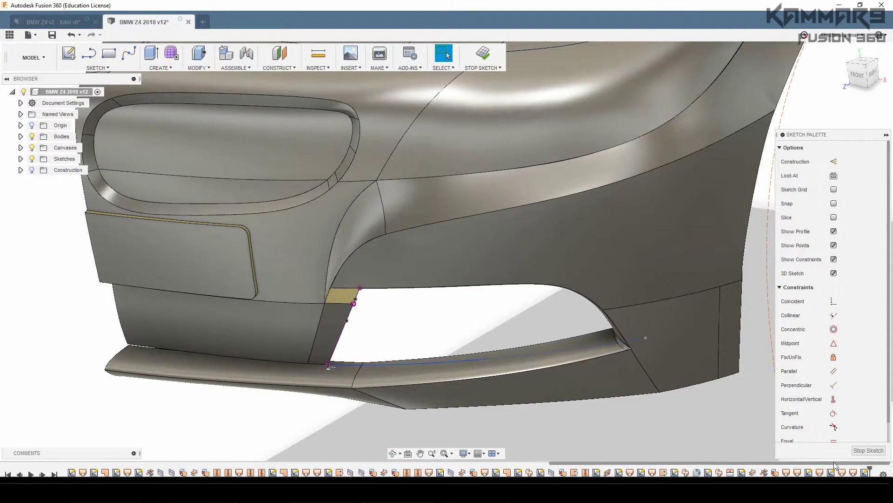
{"action": "left_click", "coordinate": [869, 450]}
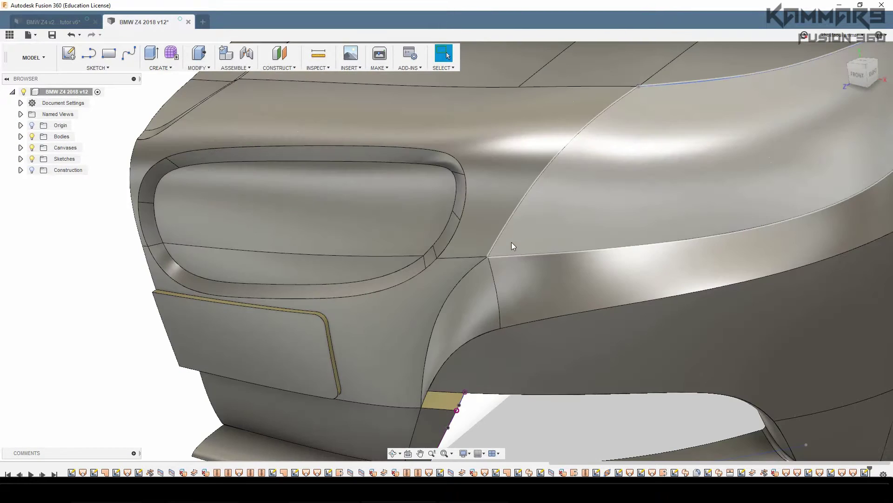
Switch to the Patch workspace and start a single-path surface Sweep for the air intake opening.
{"action": "scroll", "coordinate": [514, 306], "scroll_direction": "up", "scroll_amount": 5}
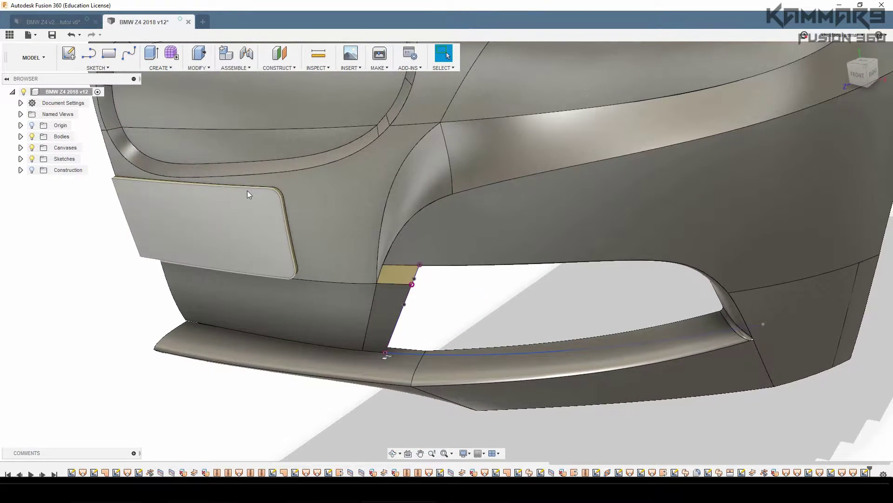
{"action": "left_click", "coordinate": [25, 62]}
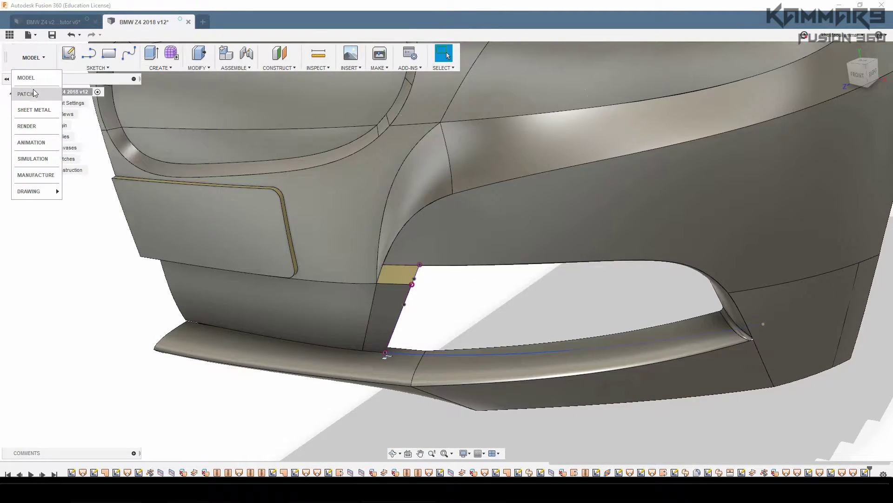
{"action": "left_click", "coordinate": [29, 92]}
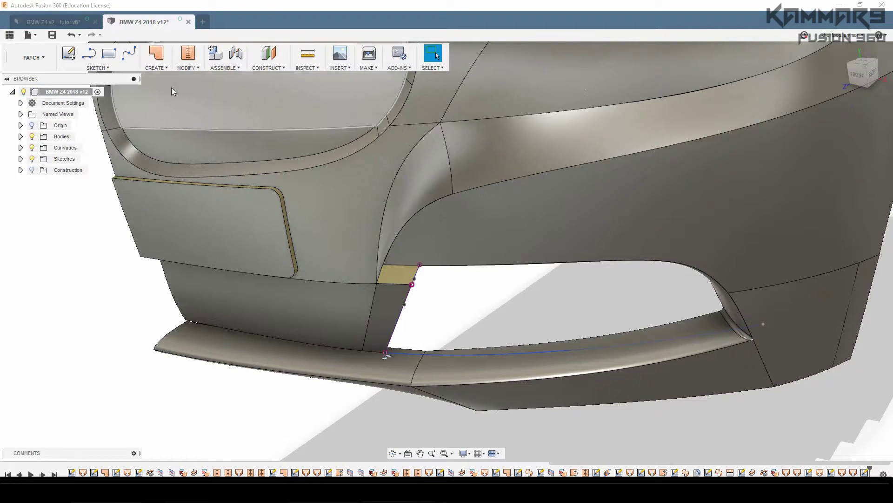
{"action": "left_click", "coordinate": [188, 67]}
{"action": "mouse_move", "coordinate": [156, 67]}
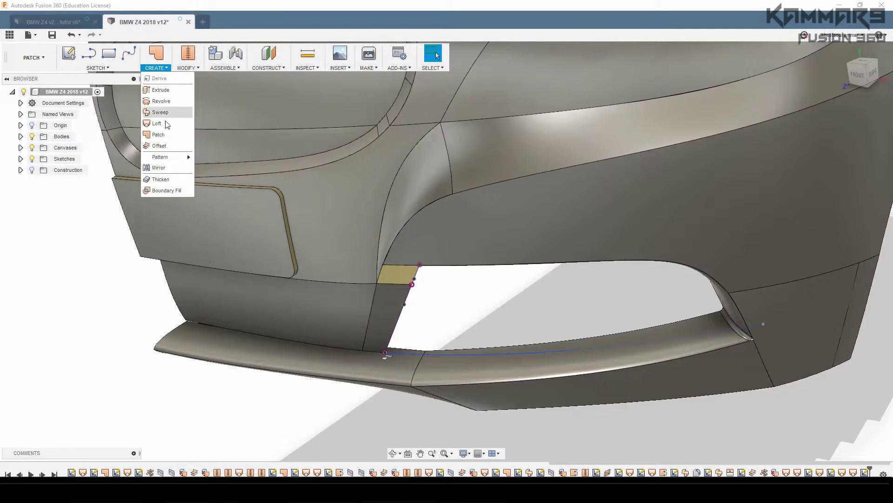
{"action": "left_click", "coordinate": [163, 112]}
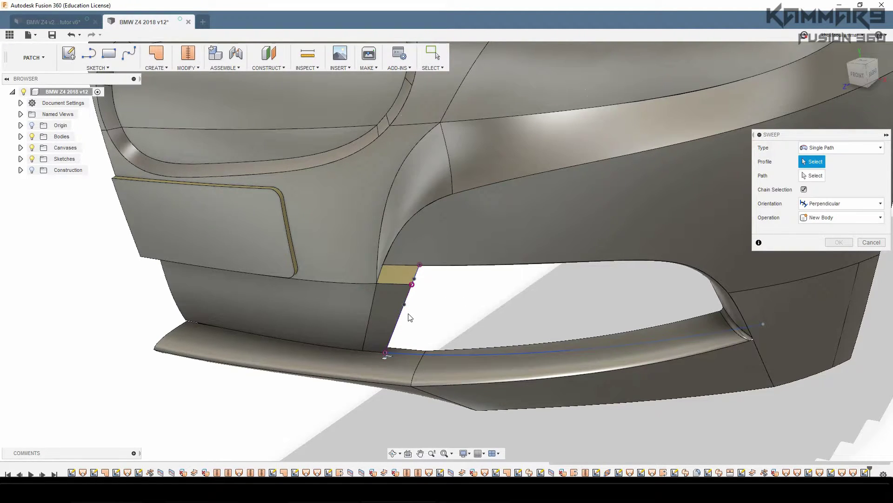
Try to sweep the air intake's splines as profile and path with chain selection on.
{"action": "left_click", "coordinate": [400, 325]}
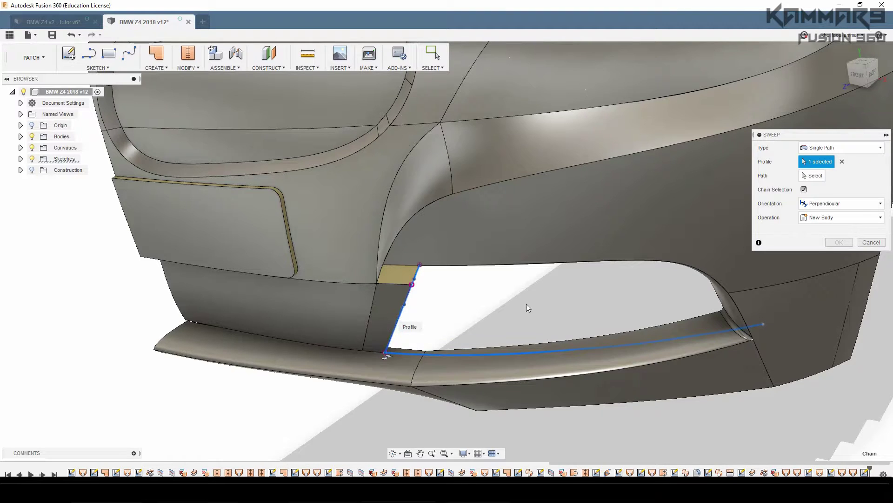
{"action": "left_click", "coordinate": [812, 177]}
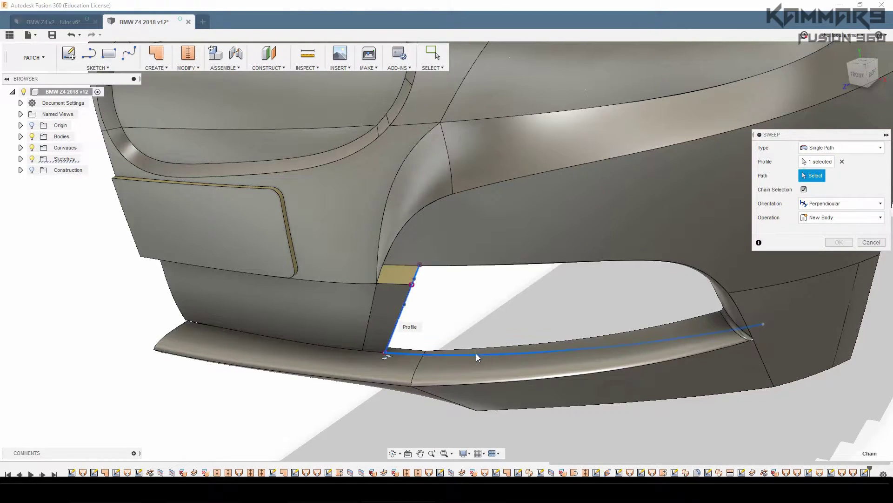
{"action": "left_click", "coordinate": [804, 190]}
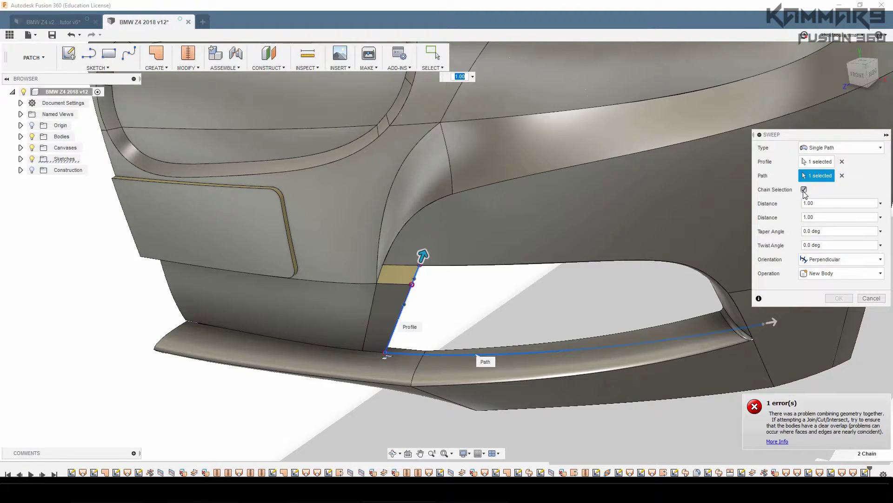
{"action": "left_click", "coordinate": [842, 175]}
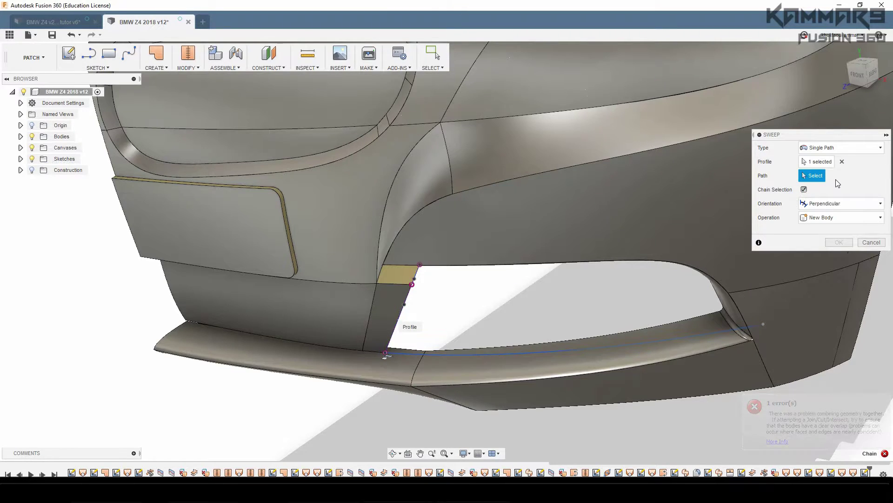
With chain selection off, sweep the intake's inner side spline along the lower spline as a new body, perpendicular orientation, distance 1.00.
{"action": "left_click", "coordinate": [804, 189]}
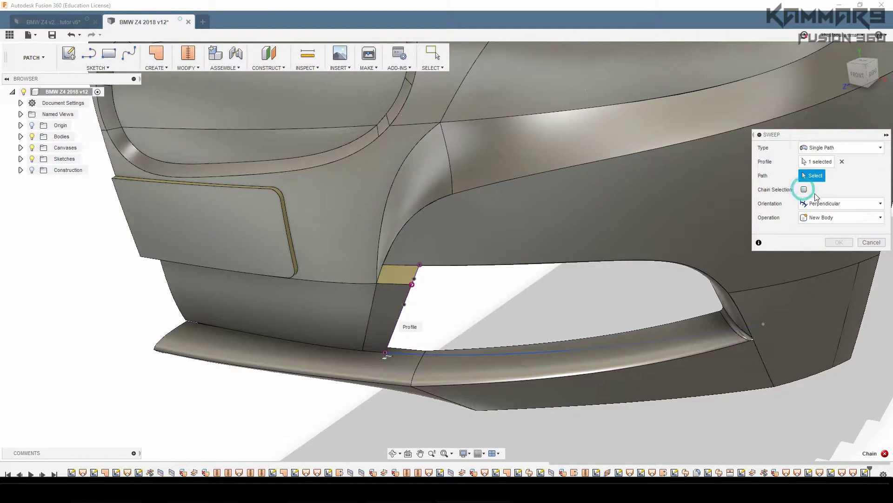
{"action": "left_click", "coordinate": [842, 162]}
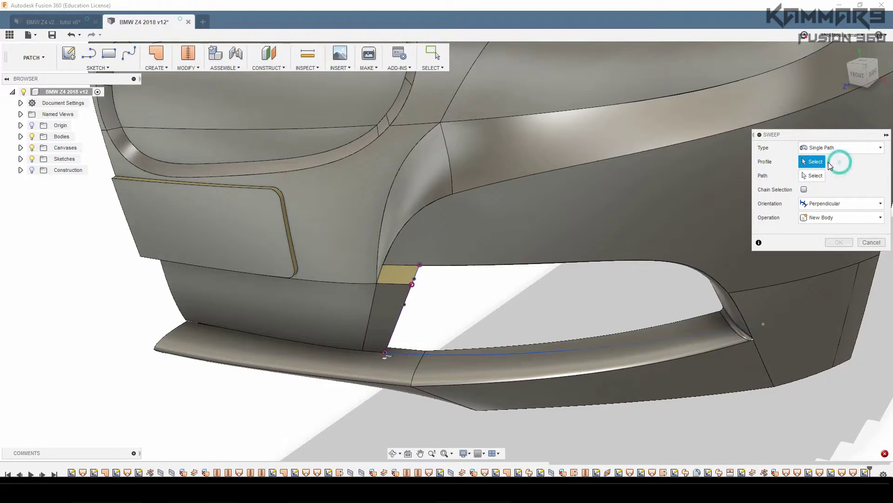
{"action": "left_click", "coordinate": [403, 314]}
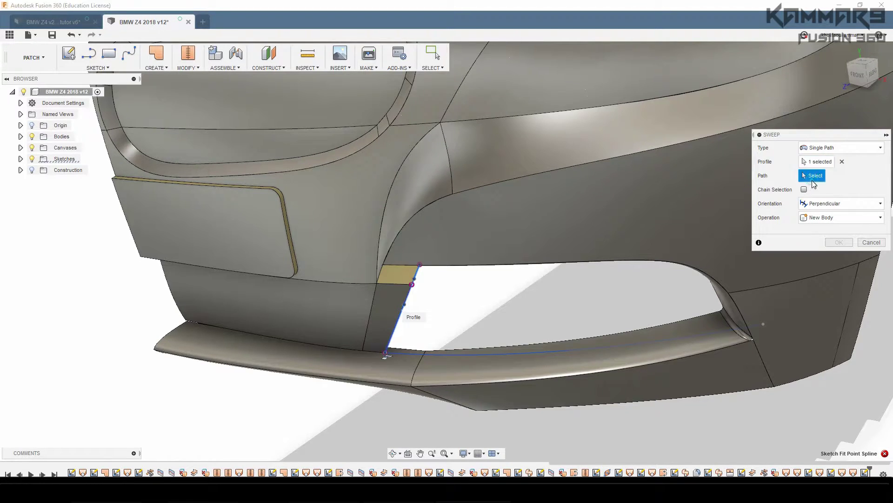
{"action": "left_click", "coordinate": [476, 354]}
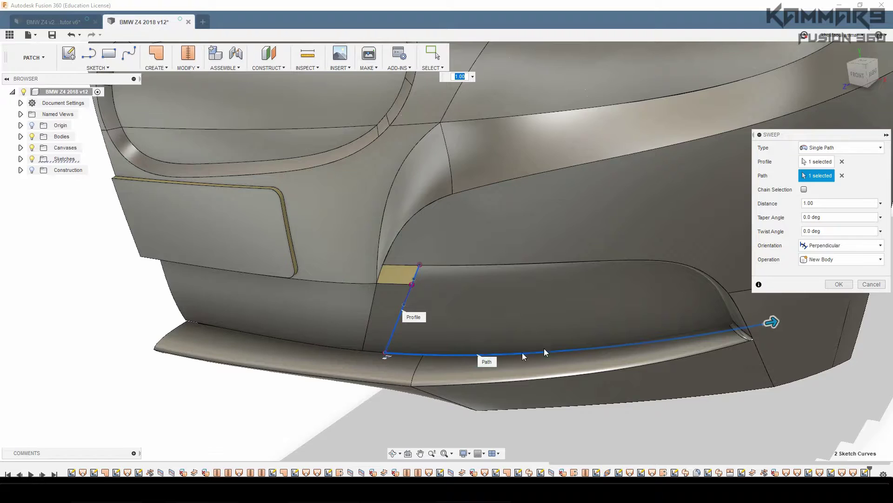
{"action": "left_click", "coordinate": [839, 284]}
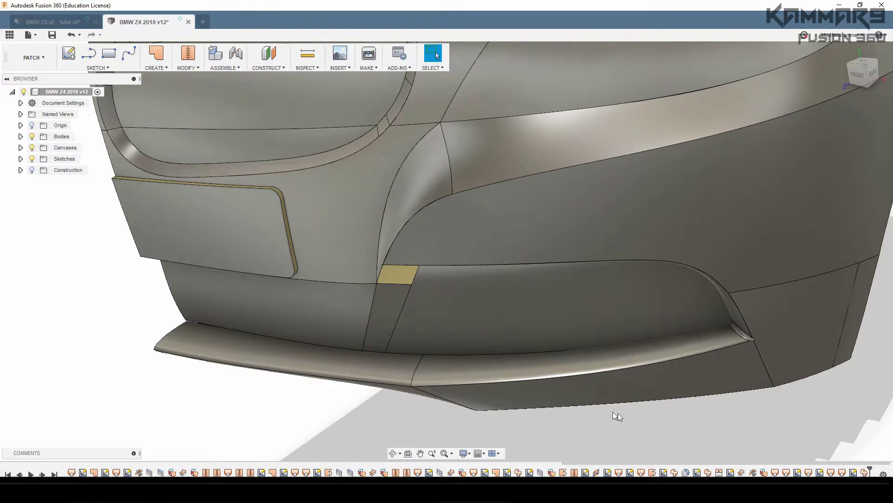
Examine the swept surface behind the air intake from the front and the back of the bumper.
{"action": "middle_click_drag", "start_coordinate": [613, 412], "coordinate": [487, 353], "text": "shift"}
{"action": "scroll", "coordinate": [487, 353], "scroll_direction": "down", "scroll_amount": 5}
{"action": "scroll", "coordinate": [487, 353], "scroll_direction": "down", "scroll_amount": 2}
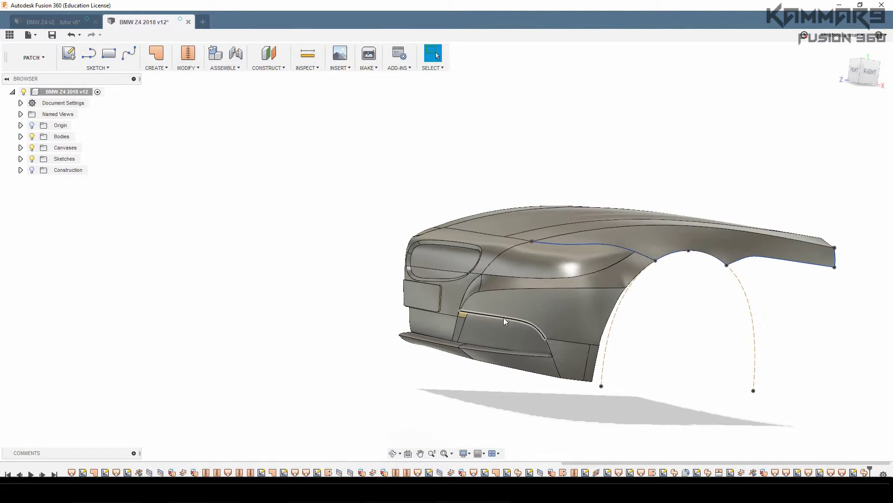
{"action": "middle_click_drag", "start_coordinate": [503, 317], "coordinate": [459, 358], "text": "shift"}
{"action": "scroll", "coordinate": [582, 336], "scroll_direction": "up", "scroll_amount": 5}
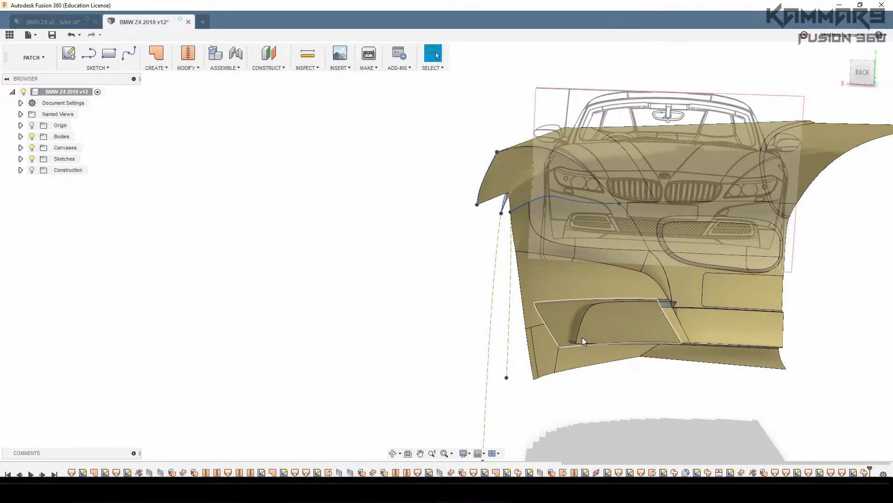
{"action": "middle_click_drag", "start_coordinate": [618, 300], "coordinate": [725, 328], "text": "shift"}
{"action": "scroll", "coordinate": [725, 328], "scroll_direction": "down", "scroll_amount": 2}
{"action": "scroll", "coordinate": [648, 337], "scroll_direction": "down", "scroll_amount": 8}
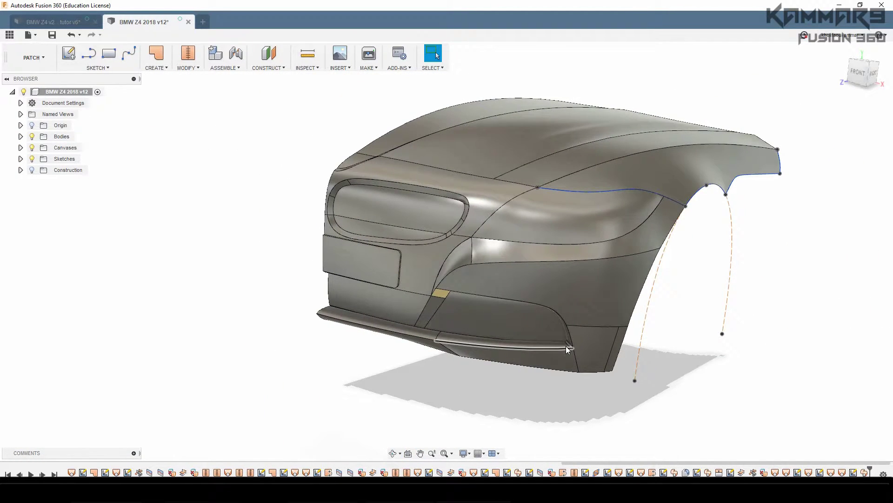
{"action": "middle_click_drag", "start_coordinate": [566, 346], "coordinate": [565, 406], "text": "shift"}
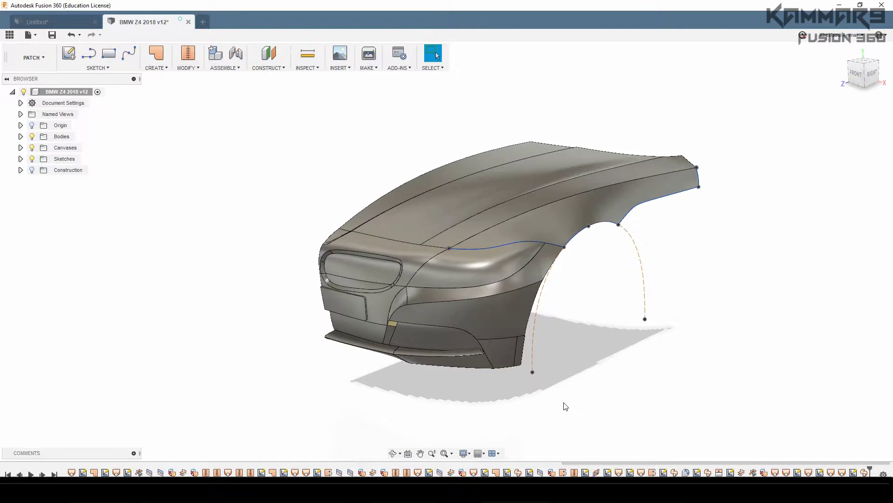
{"action": "scroll", "coordinate": [425, 340], "scroll_direction": "up", "scroll_amount": 4}
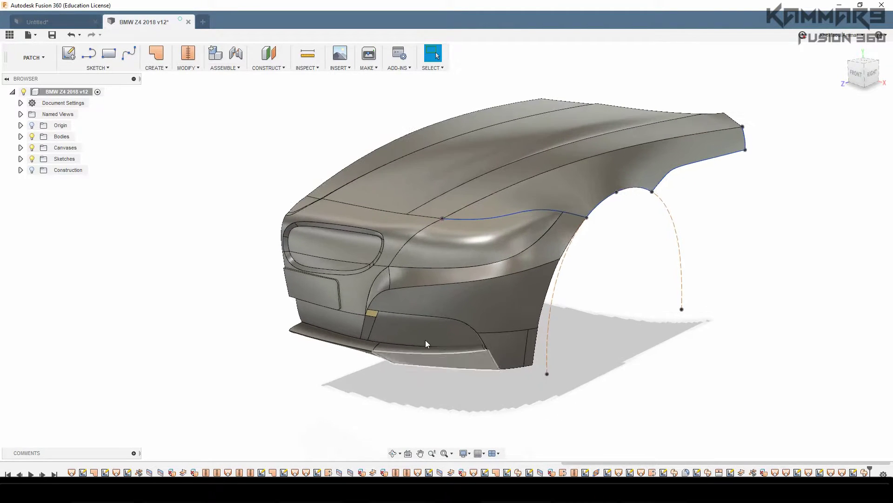
Trim away the part of the swept surface that extends outside the air intake, using the intake's surrounding wall surface as trim tool.
{"action": "left_click", "coordinate": [465, 328]}
{"action": "middle_click_drag", "start_coordinate": [465, 328], "coordinate": [431, 227], "text": "shift"}
{"action": "scroll", "coordinate": [410, 298], "scroll_direction": "up", "scroll_amount": 5}
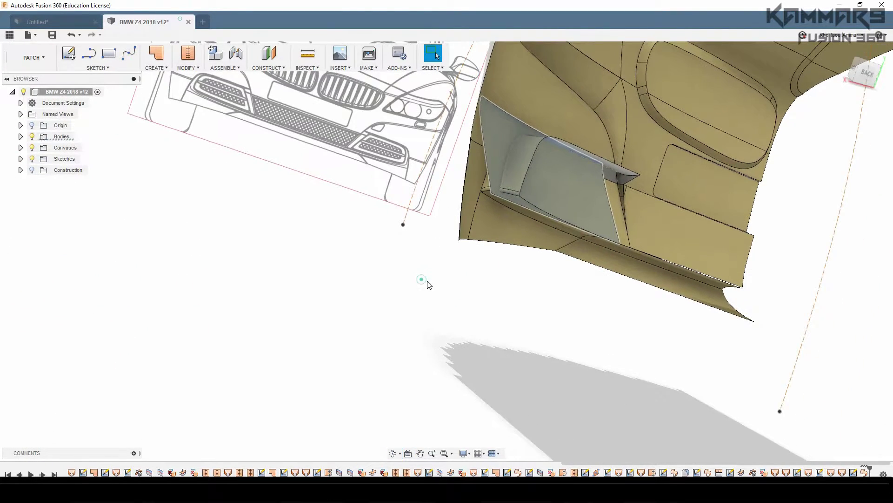
{"action": "left_click", "coordinate": [423, 280]}
{"action": "middle_click_drag", "start_coordinate": [479, 285], "coordinate": [421, 363]}
{"action": "middle_click_drag", "start_coordinate": [458, 309], "coordinate": [419, 352]}
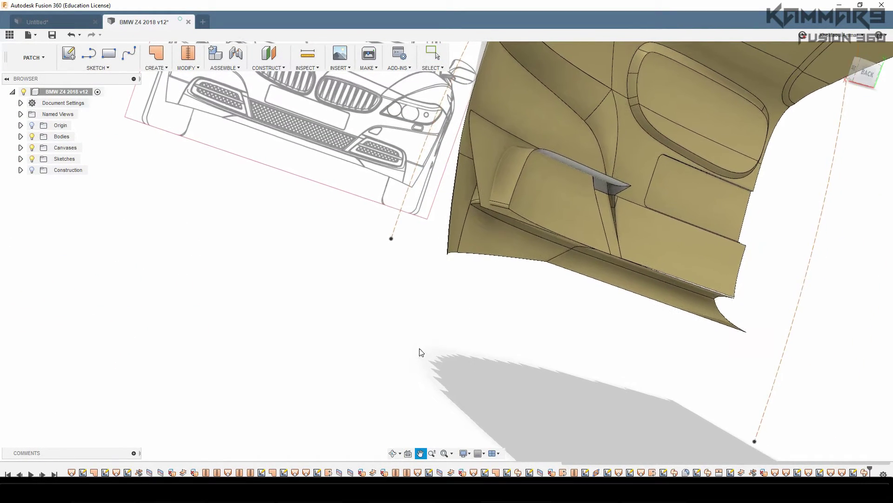
{"action": "middle_click_drag", "start_coordinate": [486, 322], "coordinate": [431, 340]}
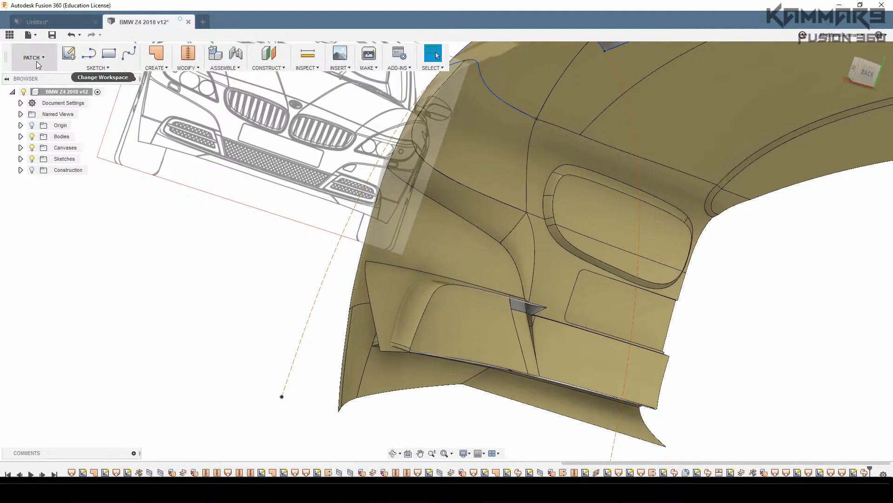
{"action": "left_click", "coordinate": [186, 68]}
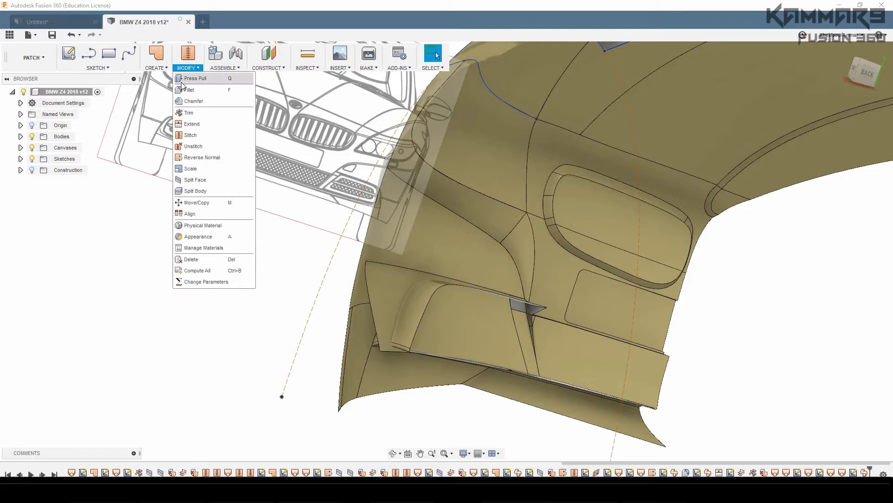
{"action": "left_click", "coordinate": [185, 117]}
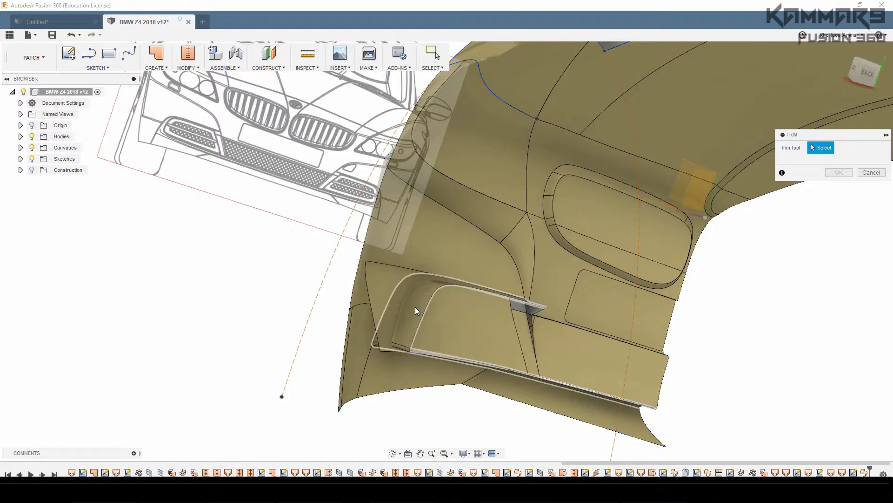
{"action": "left_click", "coordinate": [415, 309]}
{"action": "left_click", "coordinate": [423, 305]}
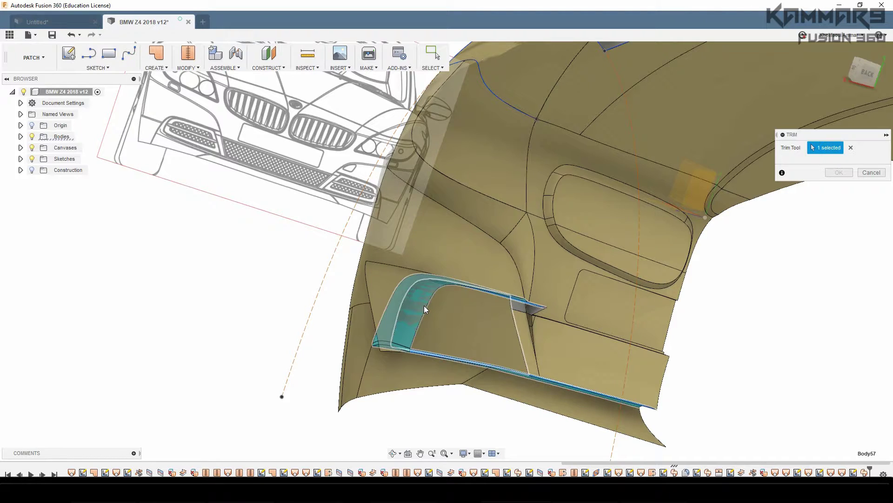
{"action": "left_click", "coordinate": [381, 301]}
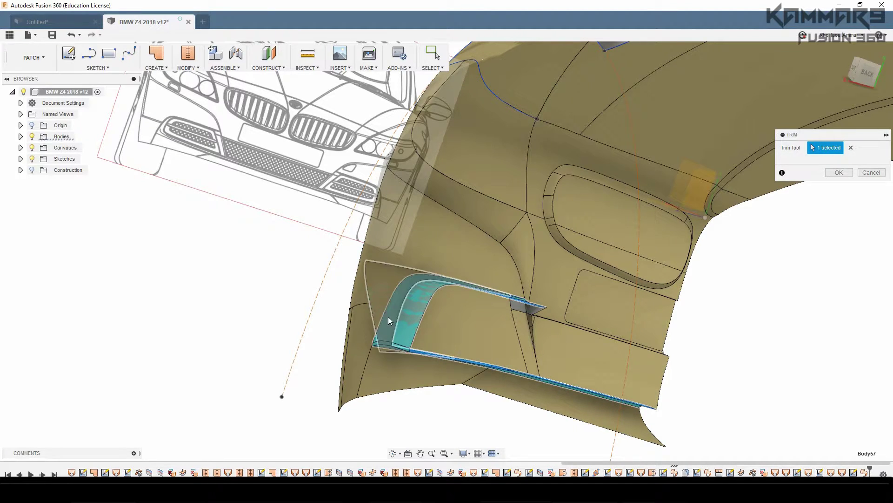
{"action": "left_click", "coordinate": [844, 173]}
{"action": "left_click", "coordinate": [739, 351]}
Check the trimmed air intake surface from the side and the front of the bumper.
{"action": "middle_click_drag", "start_coordinate": [404, 340], "coordinate": [508, 298]}
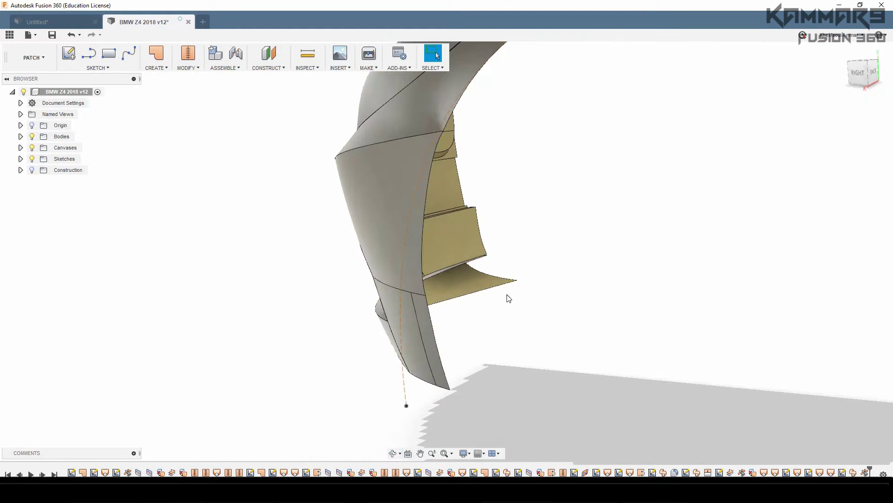
{"action": "middle_click_drag", "start_coordinate": [385, 262], "coordinate": [414, 256], "text": "shift"}
{"action": "scroll", "coordinate": [414, 255], "scroll_direction": "up", "scroll_amount": 2}
{"action": "middle_click_drag", "start_coordinate": [353, 313], "coordinate": [465, 269]}
{"action": "scroll", "coordinate": [491, 283], "scroll_direction": "down", "scroll_amount": 5}
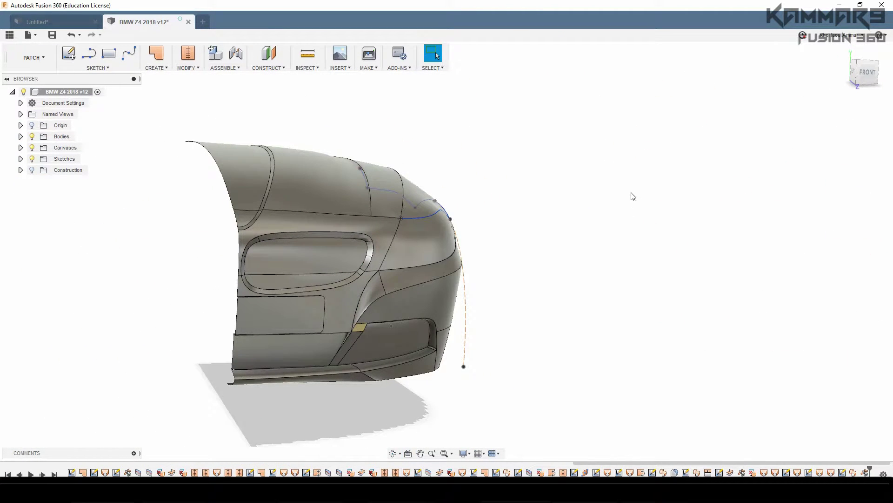
{"action": "middle_click_drag", "start_coordinate": [491, 262], "coordinate": [589, 247]}
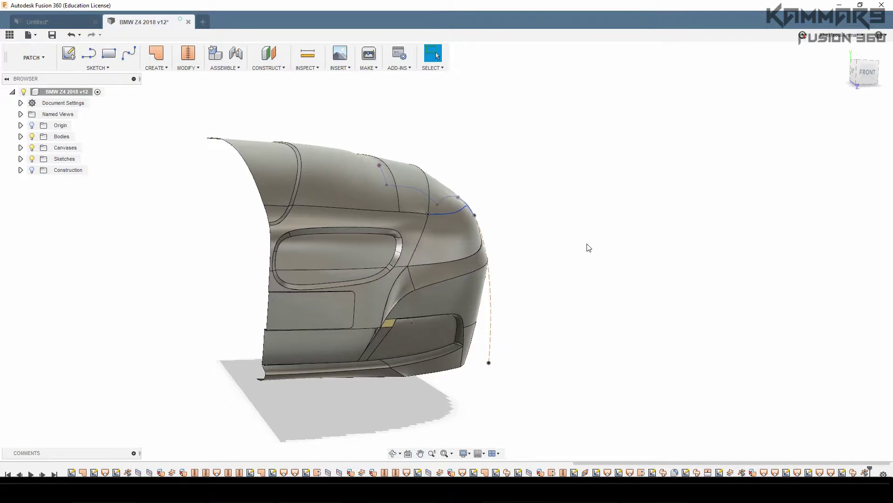
Examine the side intake grille on the front-view canvas against the trimmed intake surface.
{"action": "left_click", "coordinate": [866, 72]}
{"action": "scroll", "coordinate": [478, 229], "scroll_direction": "down", "scroll_amount": 5}
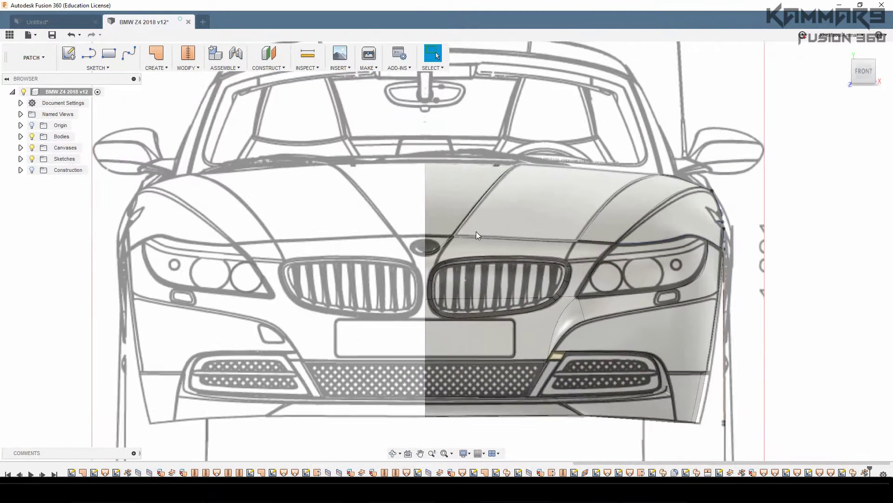
{"action": "scroll", "coordinate": [582, 319], "scroll_direction": "up", "scroll_amount": 7}
{"action": "scroll", "coordinate": [583, 330], "scroll_direction": "up", "scroll_amount": 3}
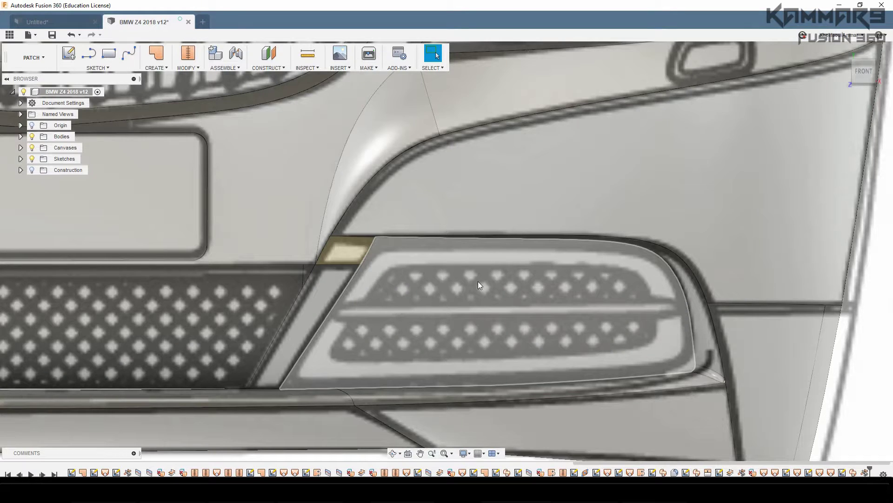
{"action": "scroll", "coordinate": [421, 335], "scroll_direction": "up", "scroll_amount": 3}
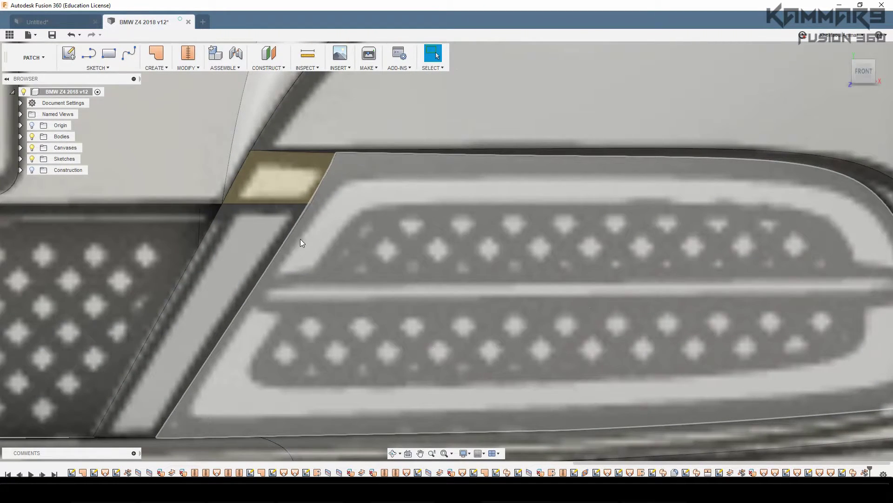
{"action": "scroll", "coordinate": [314, 300], "scroll_direction": "down", "scroll_amount": 3}
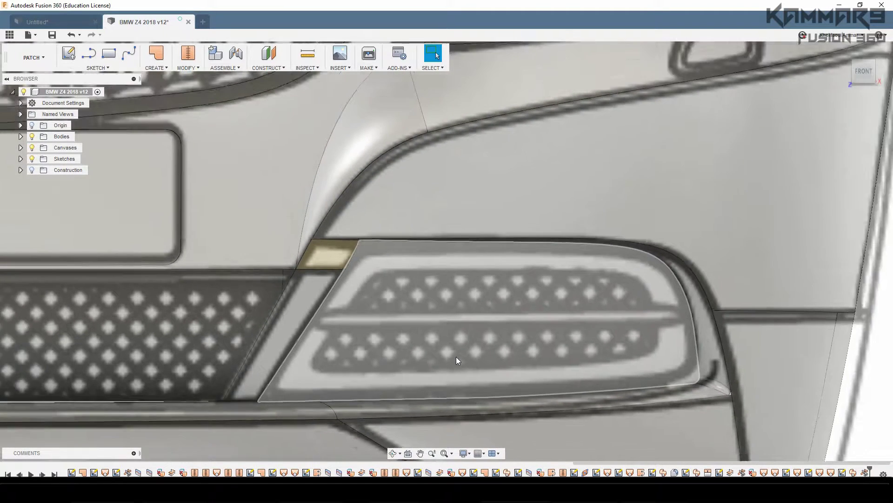
{"action": "scroll", "coordinate": [451, 350], "scroll_direction": "down", "scroll_amount": 4}
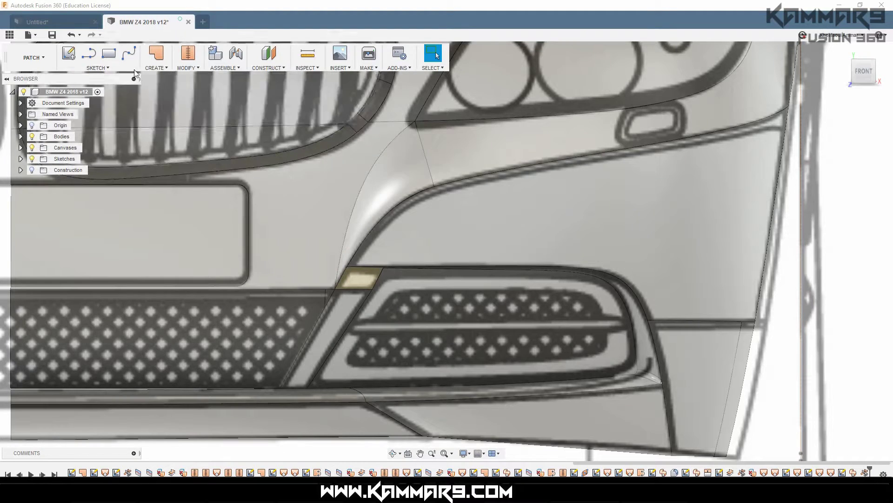
Start a spline sketch on the front plane and trace the slanted inner edge of the side intake's light grille frame.
{"action": "left_click", "coordinate": [129, 54]}
{"action": "left_click", "coordinate": [437, 261]}
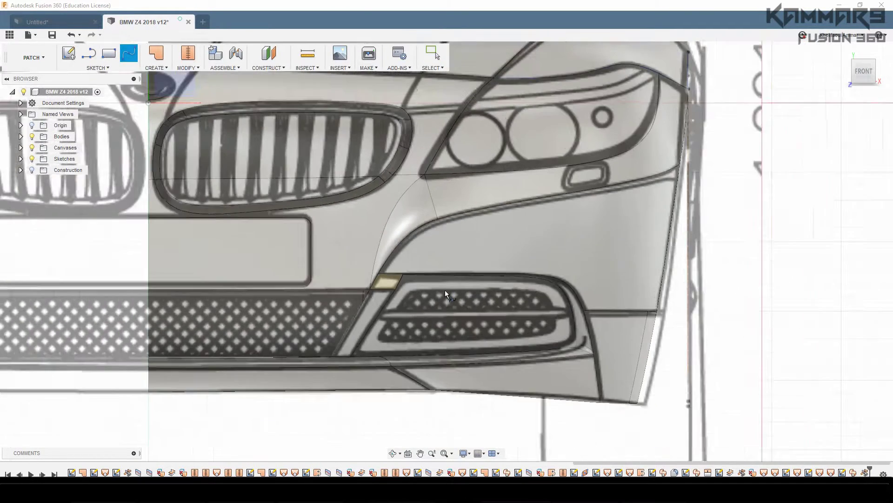
{"action": "scroll", "coordinate": [488, 305], "scroll_direction": "down", "scroll_amount": 4}
{"action": "left_click", "coordinate": [744, 262]}
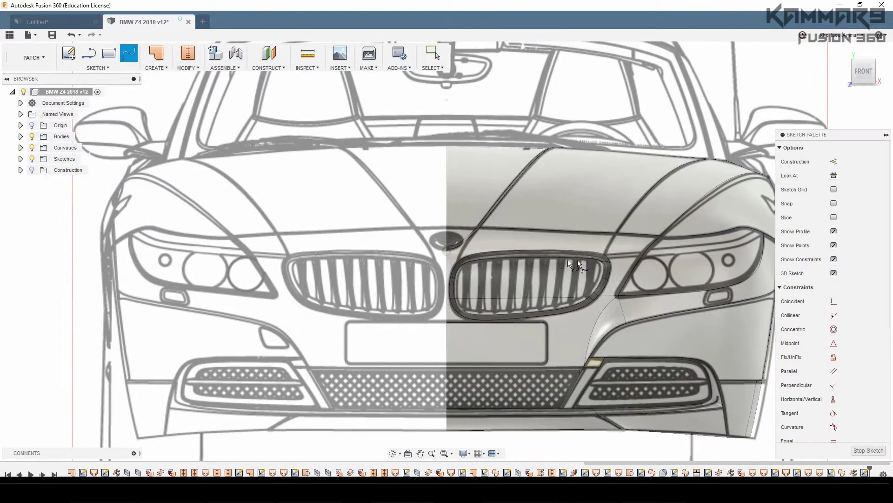
{"action": "scroll", "coordinate": [633, 340], "scroll_direction": "down", "scroll_amount": 1}
{"action": "scroll", "coordinate": [658, 340], "scroll_direction": "up", "scroll_amount": 6}
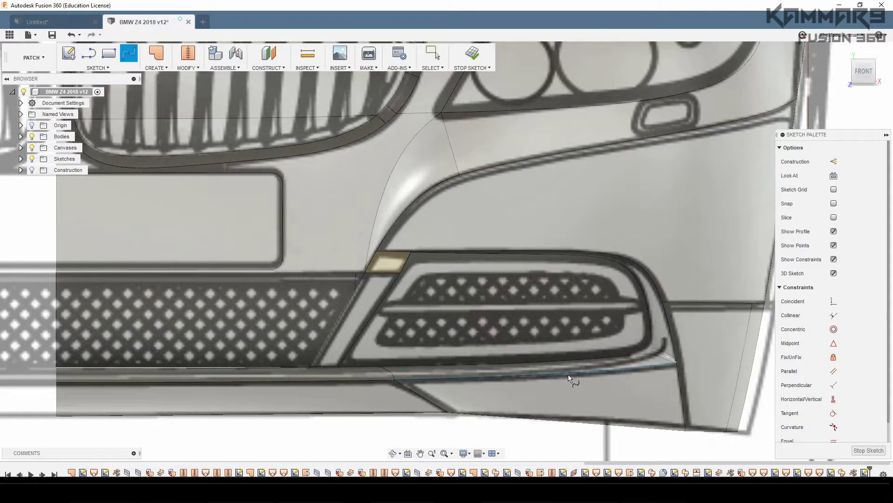
{"action": "scroll", "coordinate": [637, 345], "scroll_direction": "up", "scroll_amount": 2}
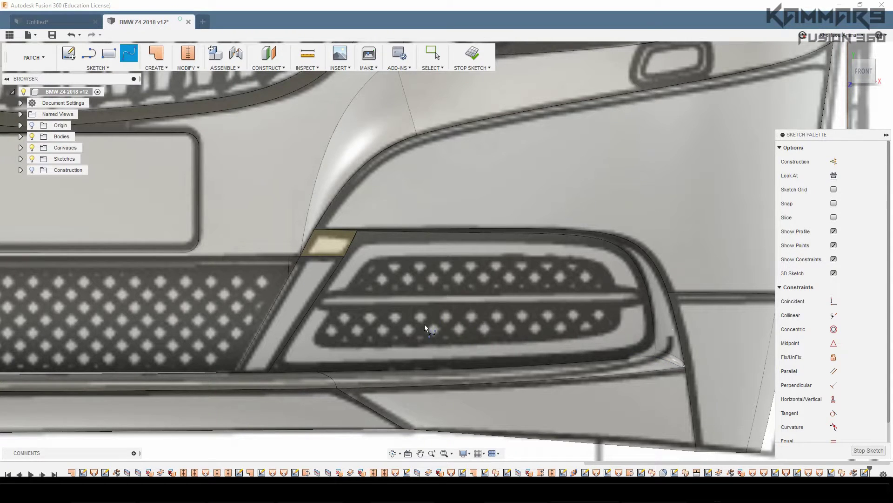
{"action": "scroll", "coordinate": [425, 323], "scroll_direction": "up", "scroll_amount": 4}
{"action": "scroll", "coordinate": [431, 330], "scroll_direction": "up", "scroll_amount": 3}
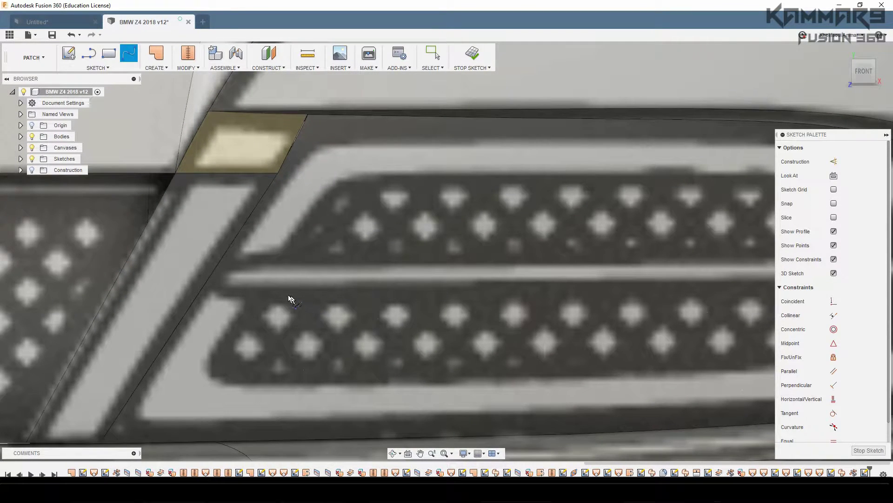
{"action": "left_click", "coordinate": [200, 308]}
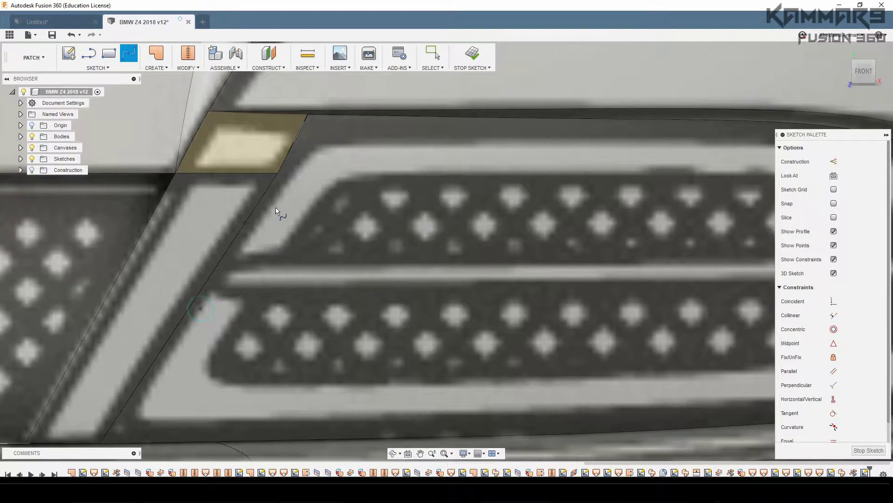
{"action": "left_click", "coordinate": [286, 184]}
{"action": "left_click", "coordinate": [319, 145]}
Continue the spline along the frame's upper edge to the start of its rounded outer corner, following the canvas.
{"action": "scroll", "coordinate": [395, 163], "scroll_direction": "down", "scroll_amount": 3}
{"action": "scroll", "coordinate": [559, 153], "scroll_direction": "up", "scroll_amount": 4}
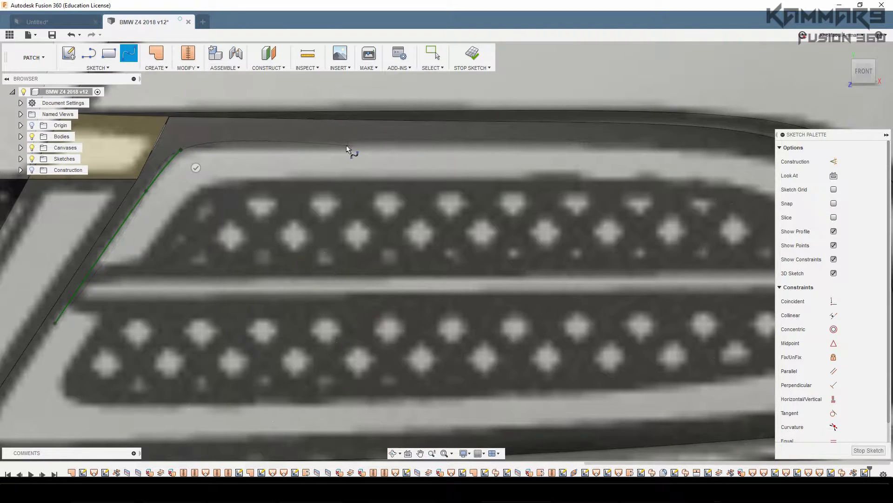
{"action": "left_click", "coordinate": [375, 145]}
{"action": "scroll", "coordinate": [493, 143], "scroll_direction": "down", "scroll_amount": 2}
{"action": "scroll", "coordinate": [604, 151], "scroll_direction": "up", "scroll_amount": 2}
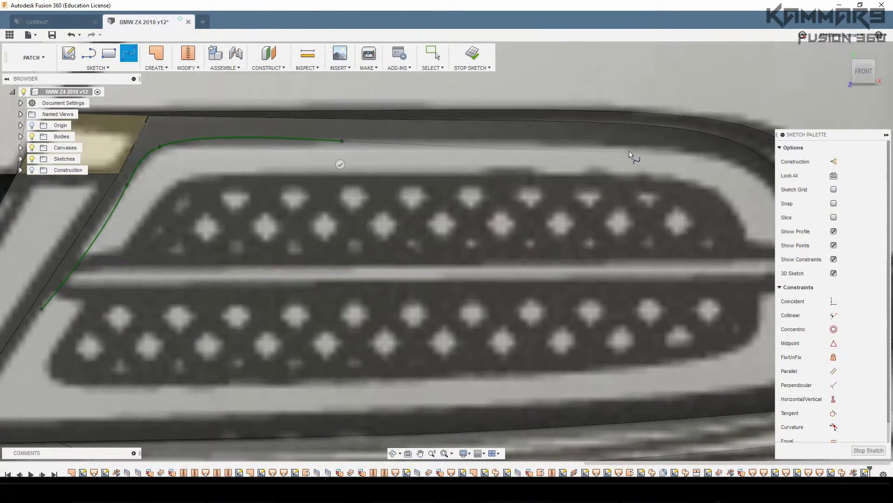
{"action": "left_click", "coordinate": [664, 149]}
{"action": "left_click", "coordinate": [740, 163]}
{"action": "scroll", "coordinate": [739, 186], "scroll_direction": "down", "scroll_amount": 5}
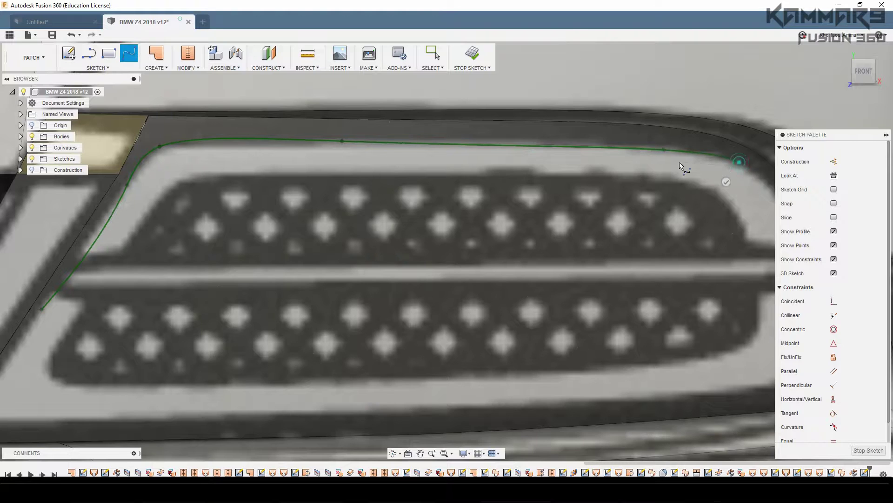
Carry the spline around the frame's outer end down to its lower outer corner.
{"action": "scroll", "coordinate": [545, 190], "scroll_direction": "down", "scroll_amount": 1}
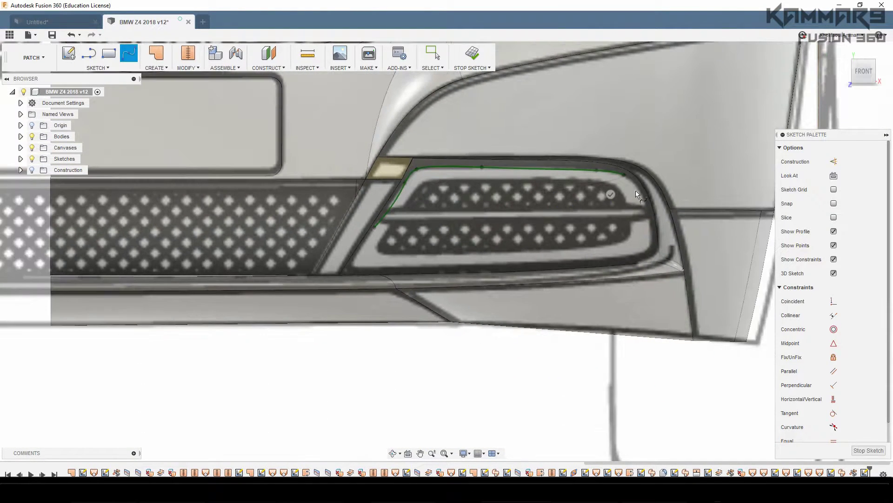
{"action": "scroll", "coordinate": [644, 203], "scroll_direction": "up", "scroll_amount": 6}
{"action": "left_click", "coordinate": [651, 187]}
{"action": "left_click", "coordinate": [670, 262]}
{"action": "left_click", "coordinate": [656, 345]}
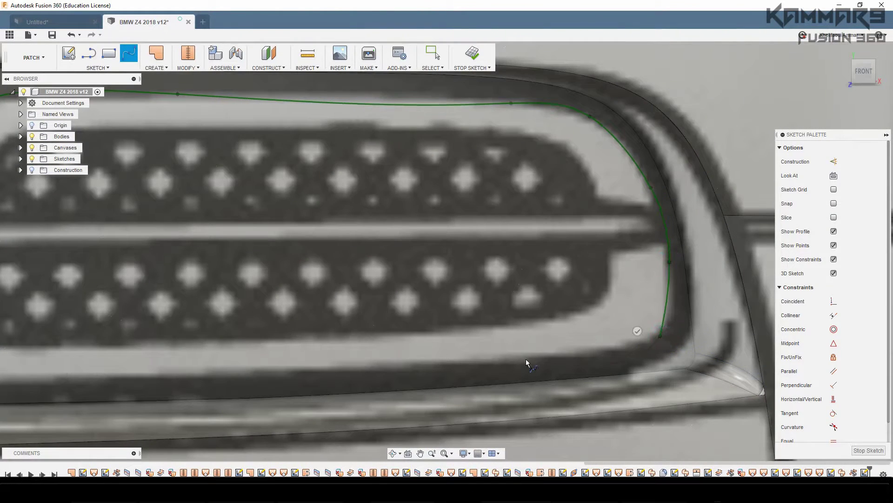
Trace the frame's lower edge and pointed inner corner back to the starting point to close the spline.
{"action": "left_click", "coordinate": [486, 362]}
{"action": "scroll", "coordinate": [359, 372], "scroll_direction": "down", "scroll_amount": 3}
{"action": "scroll", "coordinate": [232, 374], "scroll_direction": "up", "scroll_amount": 4}
{"action": "left_click", "coordinate": [186, 367]}
{"action": "scroll", "coordinate": [238, 372], "scroll_direction": "down", "scroll_amount": 4}
{"action": "scroll", "coordinate": [105, 372], "scroll_direction": "up", "scroll_amount": 4}
{"action": "left_click", "coordinate": [105, 358]}
{"action": "scroll", "coordinate": [74, 338], "scroll_direction": "up", "scroll_amount": 3}
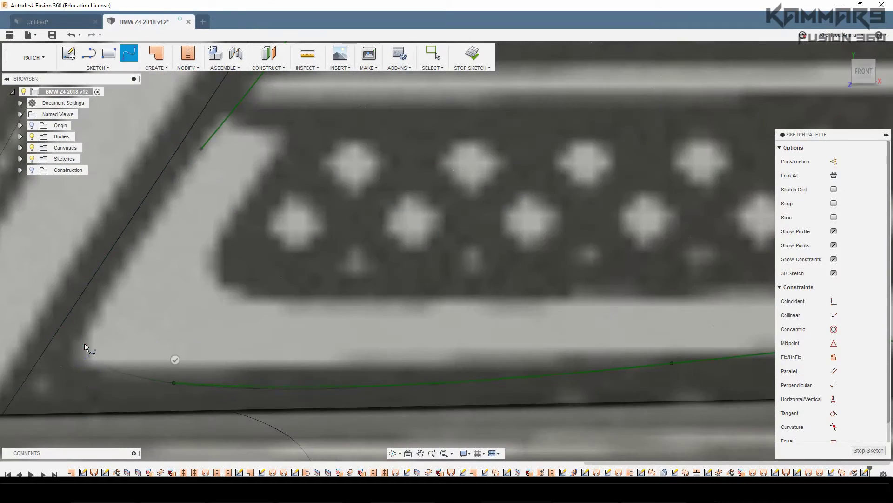
{"action": "left_click", "coordinate": [85, 342]}
{"action": "left_click", "coordinate": [200, 145]}
{"action": "scroll", "coordinate": [205, 186], "scroll_direction": "down", "scroll_amount": 6}
{"action": "key", "text": "Escape"}
Move the spline control at the frame's upper inner corner to match the corner shape on the canvas.
{"action": "scroll", "coordinate": [232, 253], "scroll_direction": "up", "scroll_amount": 2}
{"action": "scroll", "coordinate": [273, 258], "scroll_direction": "up", "scroll_amount": 2}
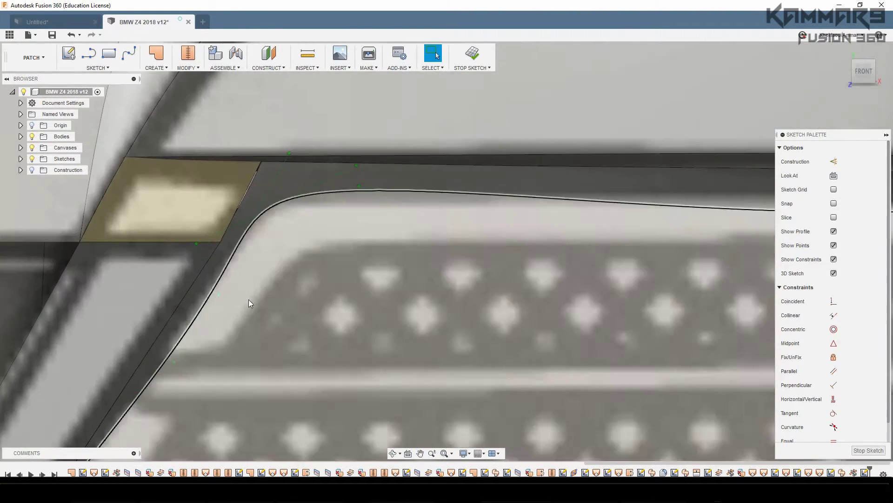
{"action": "middle_click_drag", "start_coordinate": [248, 300], "coordinate": [288, 266]}
{"action": "left_click", "coordinate": [259, 254]}
{"action": "key", "text": "m"}
{"action": "mouse_move", "coordinate": [272, 244]}
{"action": "left_mouse_down"}
{"action": "mouse_move", "coordinate": [243, 252]}
{"action": "mouse_move", "coordinate": [255, 250]}
{"action": "left_mouse_up"}
{"action": "key", "text": "Return"}
Move the fit point on the outer part of the frame's lower edge slightly downward with Move/Copy.
{"action": "scroll", "coordinate": [337, 275], "scroll_direction": "down", "scroll_amount": 5}
{"action": "scroll", "coordinate": [459, 359], "scroll_direction": "up", "scroll_amount": 3}
{"action": "left_click", "coordinate": [620, 332]}
{"action": "left_click", "coordinate": [523, 330]}
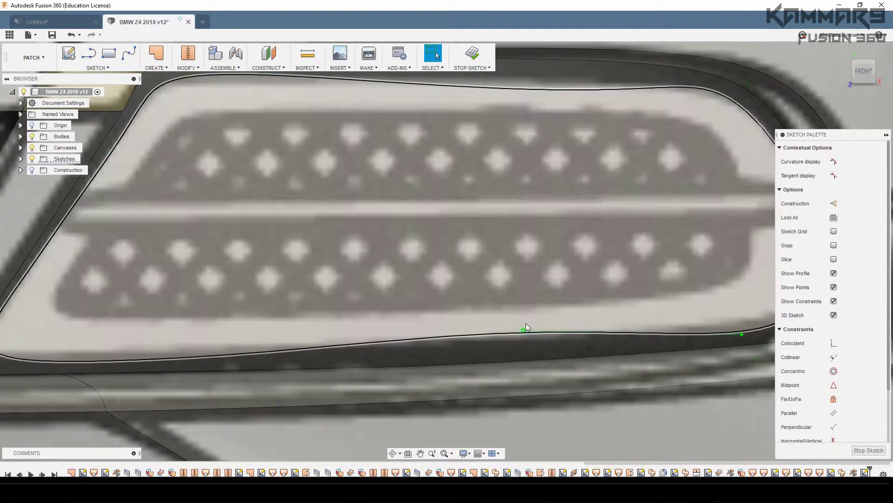
{"action": "key", "text": "m"}
{"action": "left_click_drag", "start_coordinate": [523, 301], "coordinate": [523, 307]}
{"action": "key", "text": "Return"}
Shift the fit point near the middle of the frame's lower edge slightly toward the inner corner.
{"action": "left_click", "coordinate": [282, 350]}
{"action": "scroll", "coordinate": [381, 359], "scroll_direction": "down", "scroll_amount": 3}
{"action": "scroll", "coordinate": [344, 357], "scroll_direction": "up", "scroll_amount": 3}
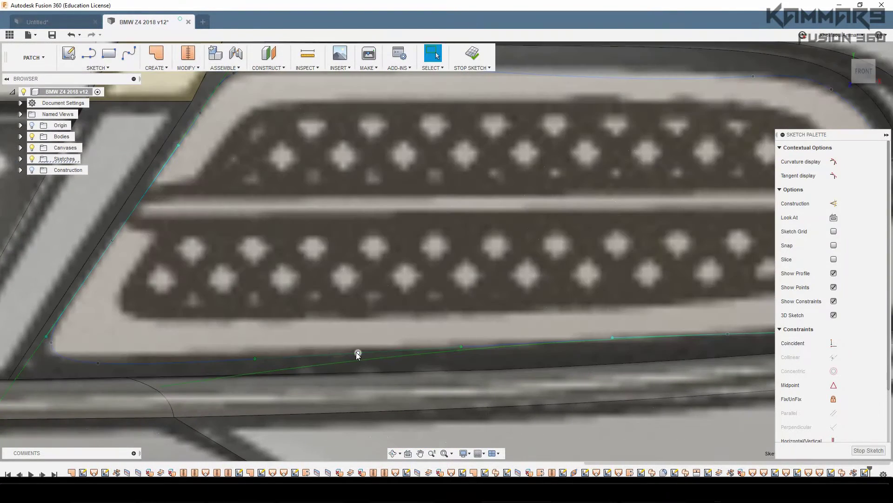
{"action": "key", "text": "m"}
{"action": "left_click_drag", "start_coordinate": [370, 341], "coordinate": [363, 341]}
{"action": "key", "text": "Return"}
Move the spline control near the lower inner corner by about -0.016 mm in X and 0.098 mm in Y.
{"action": "left_click", "coordinate": [97, 362]}
{"action": "left_click", "coordinate": [198, 369]}
{"action": "key", "text": "m"}
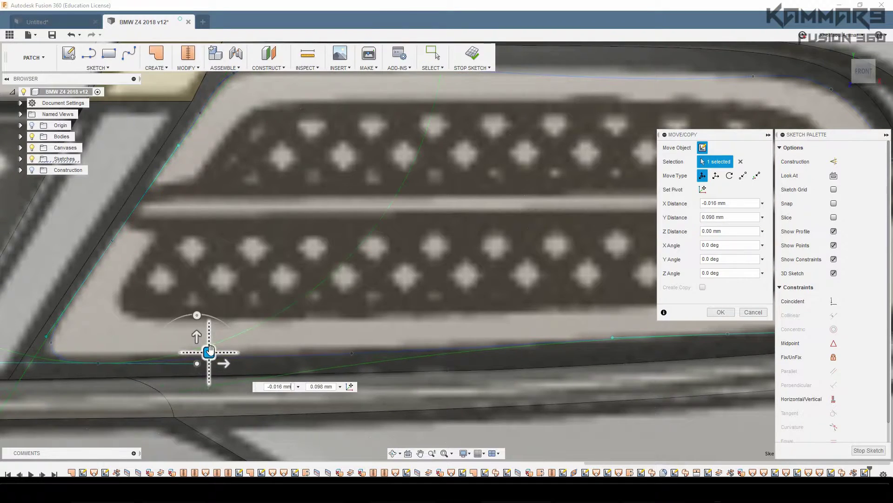
{"action": "scroll", "coordinate": [380, 312], "scroll_direction": "down", "scroll_amount": 5}
{"action": "scroll", "coordinate": [403, 350], "scroll_direction": "up", "scroll_amount": 4}
Lower two spline controls on the outer part of the frame's lower edge, the first by about 0.056 mm.
{"action": "left_click_drag", "start_coordinate": [399, 325], "coordinate": [398, 328]}
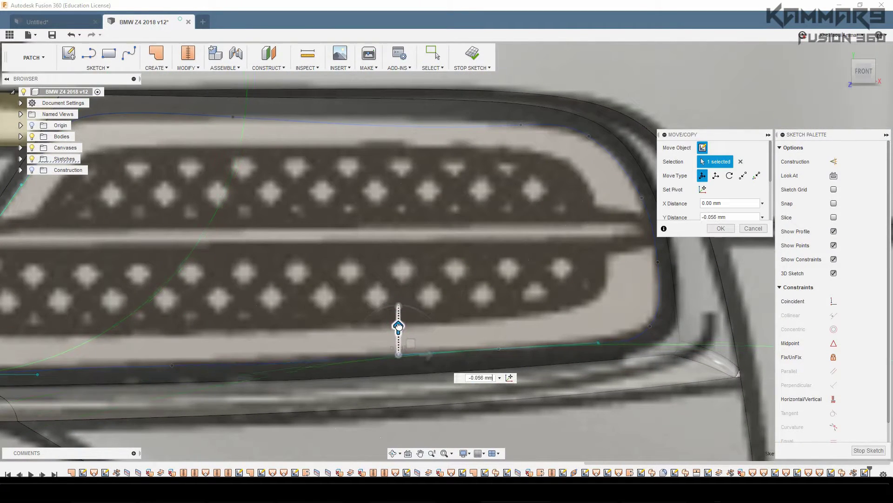
{"action": "key", "text": "Return"}
{"action": "left_click", "coordinate": [499, 348]}
{"action": "key", "text": "m"}
{"action": "left_click_drag", "start_coordinate": [498, 321], "coordinate": [497, 326]}
{"action": "key", "text": "Return"}
Raise the spline control on the outer part of the frame's upper edge slightly to flatten the curve.
{"action": "scroll", "coordinate": [496, 328], "scroll_direction": "down", "scroll_amount": 3}
{"action": "scroll", "coordinate": [503, 200], "scroll_direction": "up", "scroll_amount": 2}
{"action": "scroll", "coordinate": [489, 225], "scroll_direction": "up", "scroll_amount": 2}
{"action": "left_click", "coordinate": [457, 208]}
{"action": "key", "text": "m"}
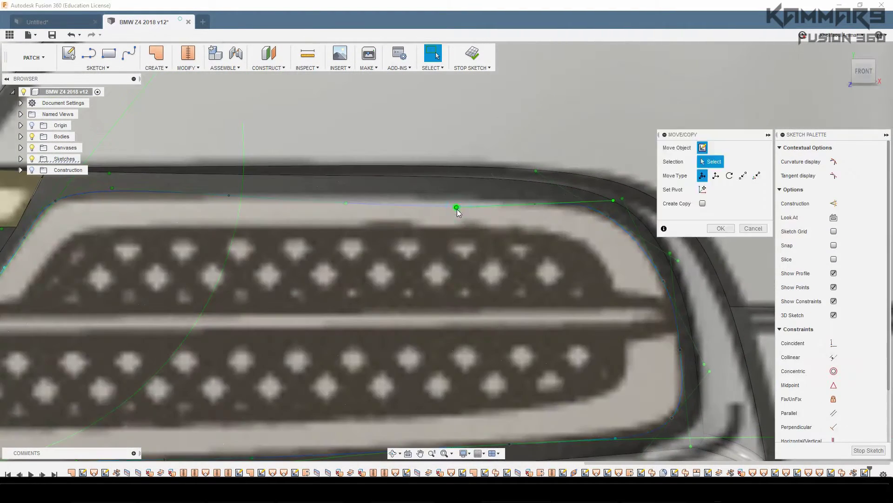
{"action": "left_click_drag", "start_coordinate": [468, 195], "coordinate": [469, 187]}
{"action": "key", "text": "Return"}
Raise the fit point on the inner part of the frame's upper edge slightly.
{"action": "scroll", "coordinate": [233, 196], "scroll_direction": "up", "scroll_amount": 2}
{"action": "left_click", "coordinate": [324, 242]}
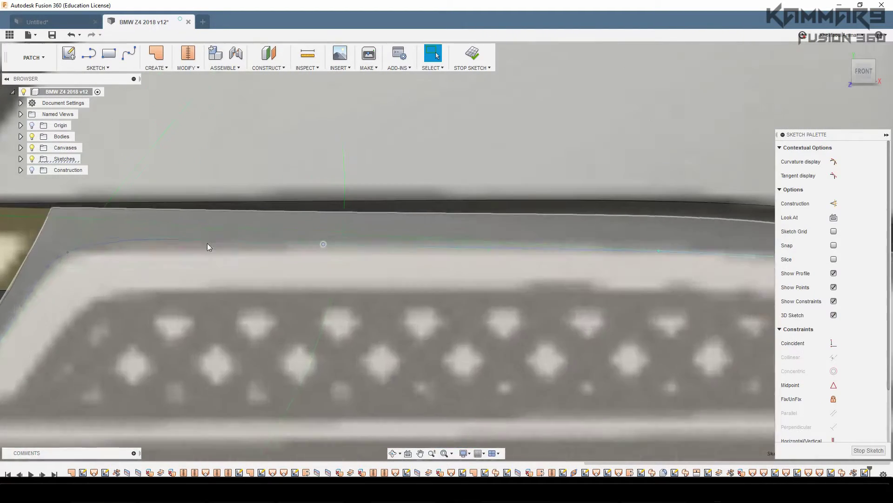
{"action": "key", "text": "m"}
{"action": "left_click_drag", "start_coordinate": [333, 233], "coordinate": [334, 227]}
{"action": "key", "text": "Return"}
Move the spline control near the outer end of the frame's upper edge inward and upward.
{"action": "scroll", "coordinate": [339, 247], "scroll_direction": "down", "scroll_amount": 4}
{"action": "left_click", "coordinate": [339, 247]}
{"action": "scroll", "coordinate": [338, 248], "scroll_direction": "up", "scroll_amount": 2}
{"action": "left_click", "coordinate": [644, 260]}
{"action": "key", "text": "m"}
{"action": "left_click_drag", "start_coordinate": [654, 251], "coordinate": [600, 236]}
{"action": "key", "text": "Return"}
Move the fit point at the frame's upper outer corner about 0.077 mm in X and 0.008 mm in Y, and check the outline.
{"action": "scroll", "coordinate": [520, 295], "scroll_direction": "down", "scroll_amount": 4}
{"action": "scroll", "coordinate": [535, 292], "scroll_direction": "up", "scroll_amount": 4}
{"action": "left_click", "coordinate": [621, 255]}
{"action": "scroll", "coordinate": [631, 301], "scroll_direction": "down", "scroll_amount": 1}
{"action": "scroll", "coordinate": [631, 301], "scroll_direction": "up", "scroll_amount": 1}
{"action": "left_click", "coordinate": [587, 245]}
{"action": "key", "text": "m"}
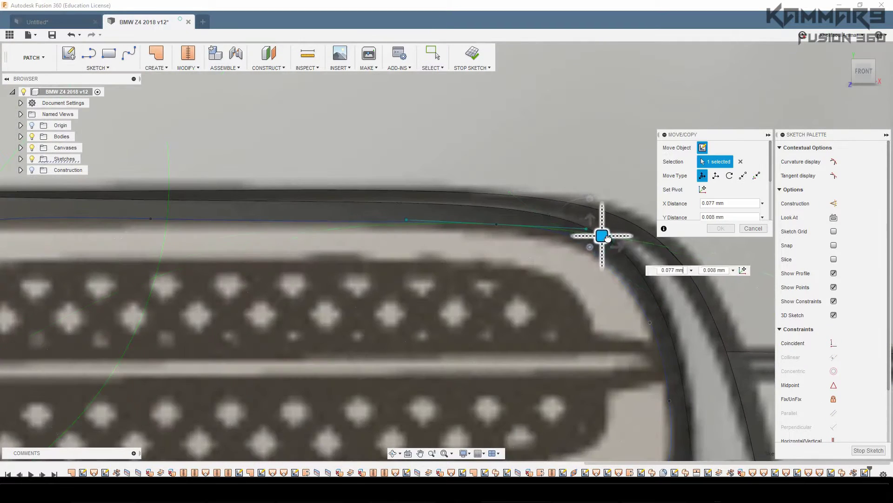
{"action": "key", "text": "Return"}
{"action": "left_click", "coordinate": [593, 245]}
{"action": "scroll", "coordinate": [575, 288], "scroll_direction": "down", "scroll_amount": 4}
{"action": "scroll", "coordinate": [350, 363], "scroll_direction": "up", "scroll_amount": 2}
{"action": "scroll", "coordinate": [416, 350], "scroll_direction": "down", "scroll_amount": 1}
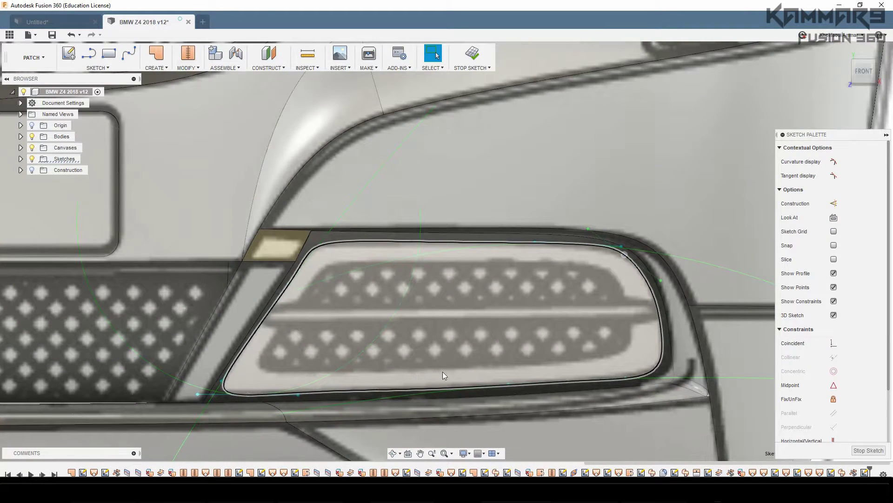
{"action": "scroll", "coordinate": [427, 376], "scroll_direction": "down", "scroll_amount": 2}
{"action": "scroll", "coordinate": [464, 347], "scroll_direction": "up", "scroll_amount": 2}
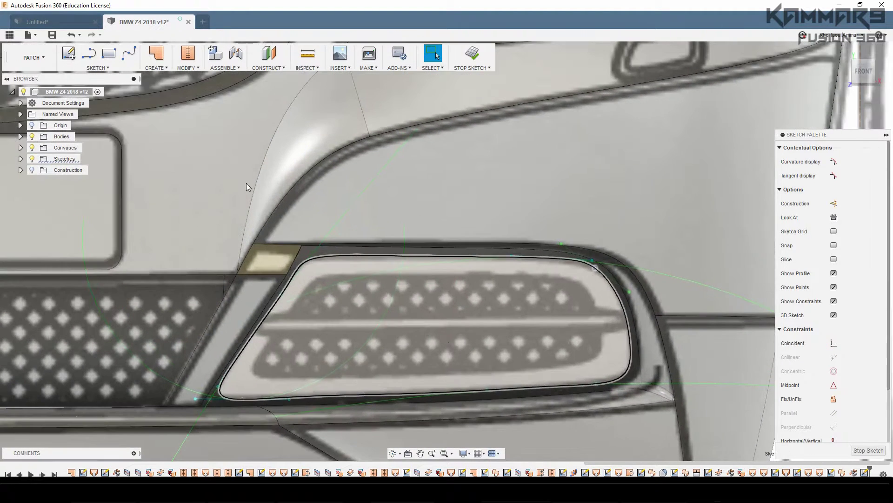
Start a second spline on the mesh area's lower edge and trace it outward and up around the outer end.
{"action": "left_click", "coordinate": [131, 55]}
{"action": "scroll", "coordinate": [405, 359], "scroll_direction": "up", "scroll_amount": 2}
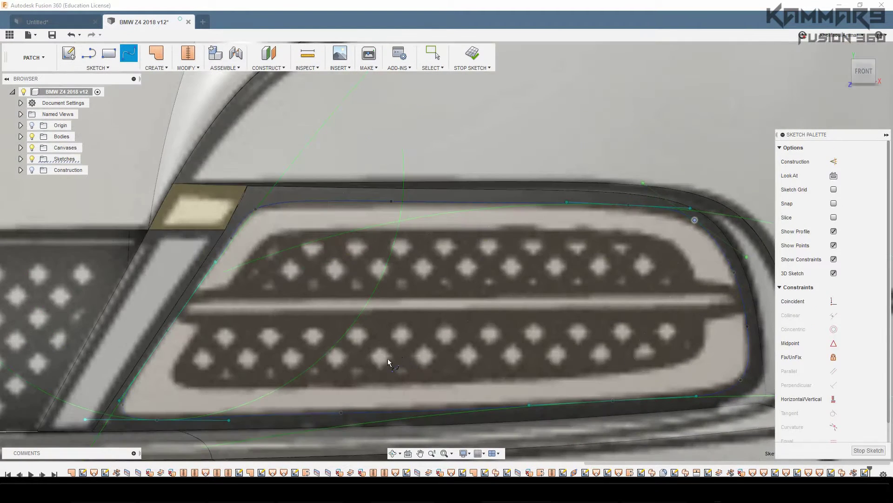
{"action": "left_click", "coordinate": [297, 388]}
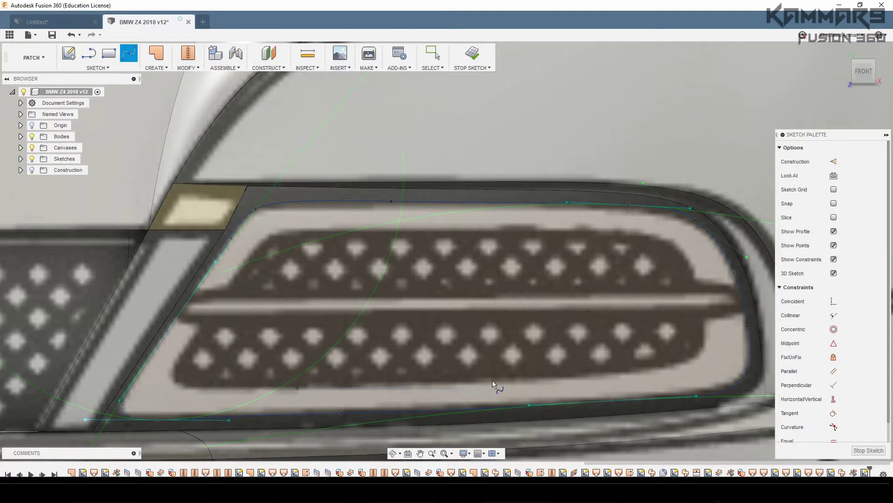
{"action": "left_click", "coordinate": [563, 375]}
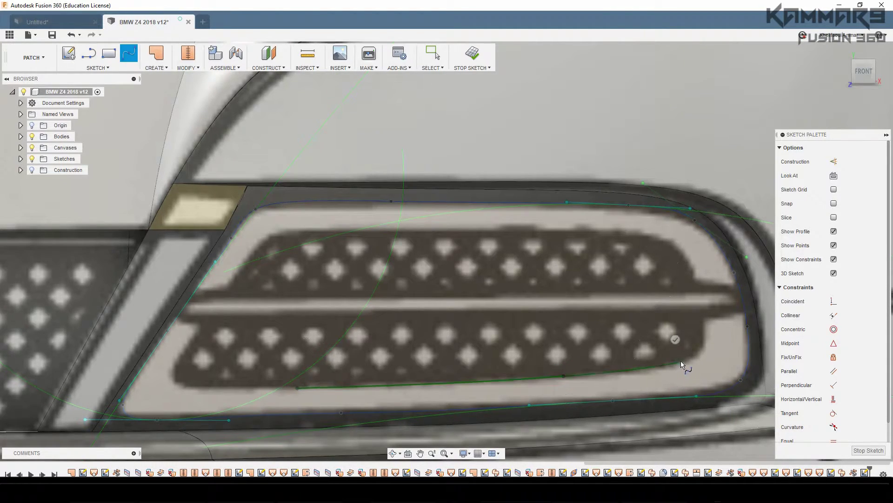
{"action": "left_click", "coordinate": [693, 275]}
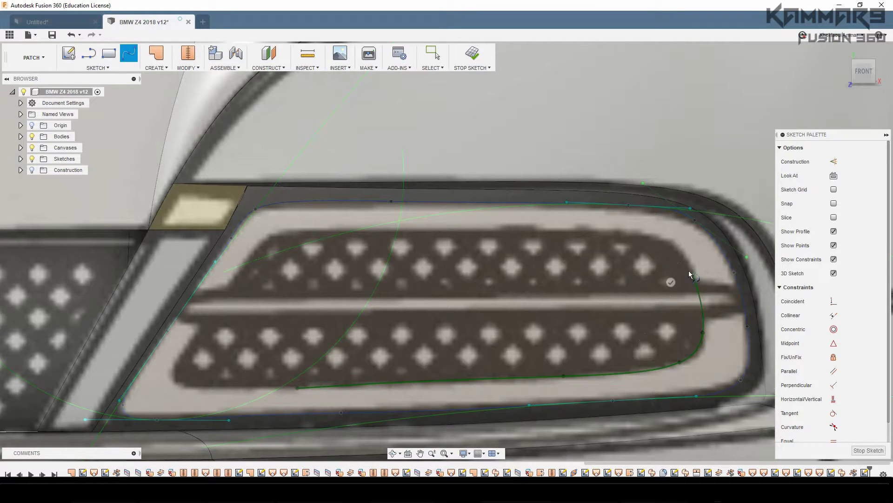
Continue the second spline along the mesh area's upper edge to its upper inner corner.
{"action": "left_click", "coordinate": [658, 239]}
{"action": "left_click", "coordinate": [498, 230]}
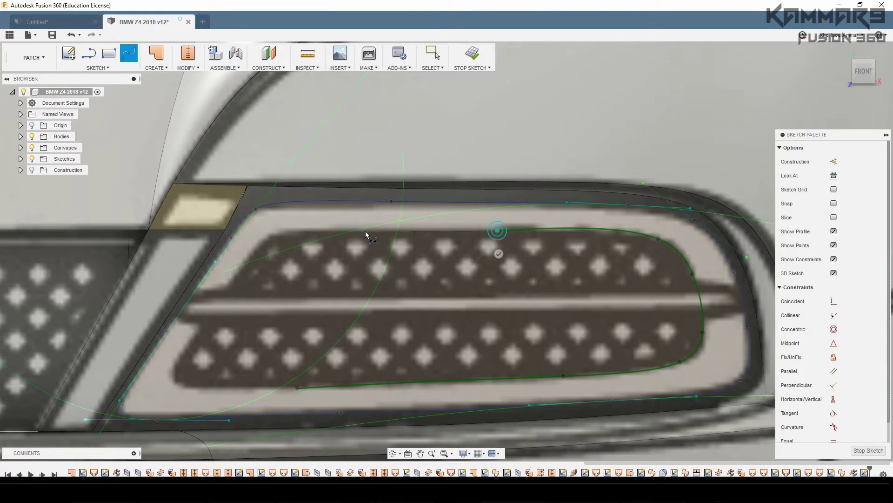
{"action": "left_click", "coordinate": [322, 231]}
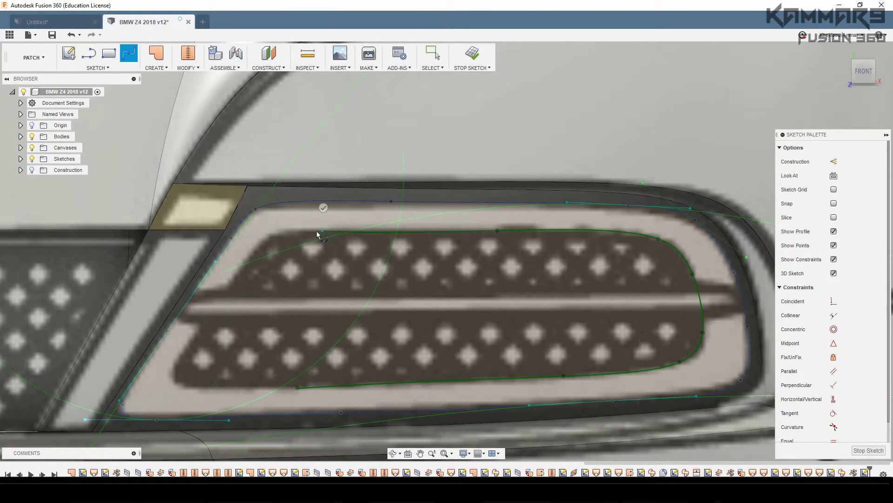
{"action": "left_click", "coordinate": [274, 235]}
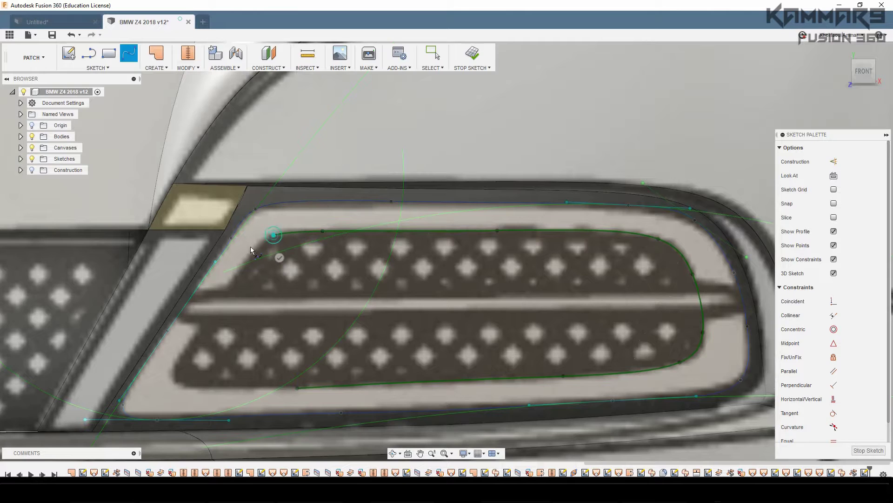
Continue the spline down the mesh area's inner end and around its lower corner, closing it at the start point on the lower edge.
{"action": "left_click", "coordinate": [230, 286]}
{"action": "left_click", "coordinate": [185, 349]}
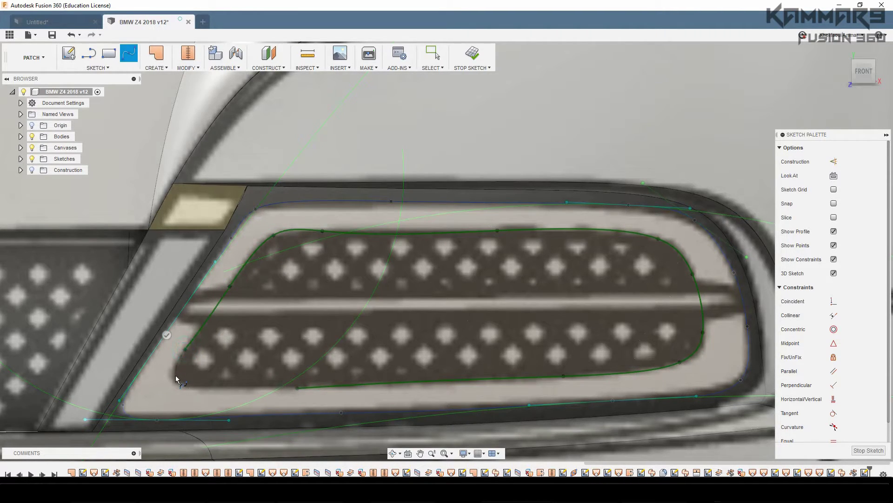
{"action": "left_click", "coordinate": [174, 376]}
{"action": "scroll", "coordinate": [208, 387], "scroll_direction": "up", "scroll_amount": 5}
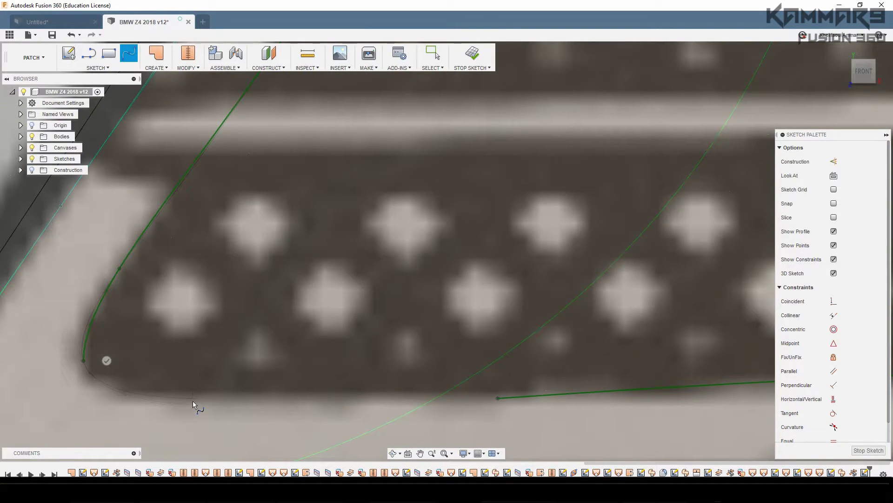
{"action": "left_click", "coordinate": [204, 398]}
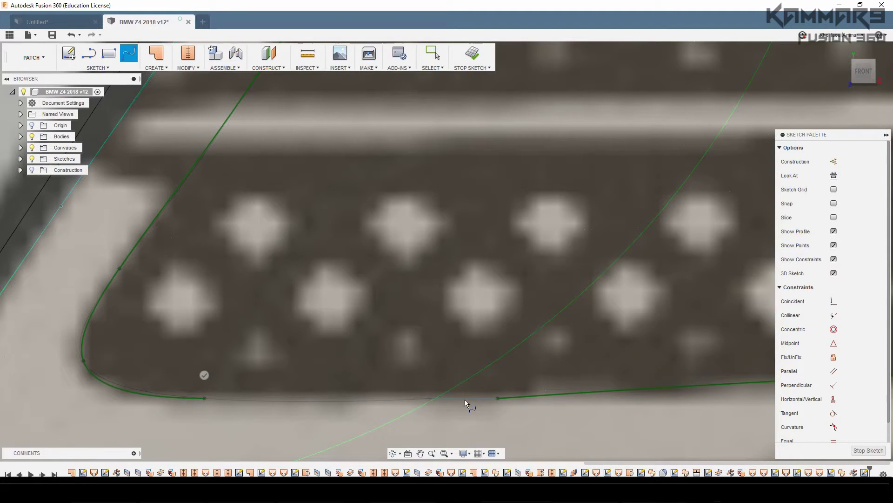
{"action": "double_click", "coordinate": [497, 398]}
{"action": "scroll", "coordinate": [459, 387], "scroll_direction": "down", "scroll_amount": 5}
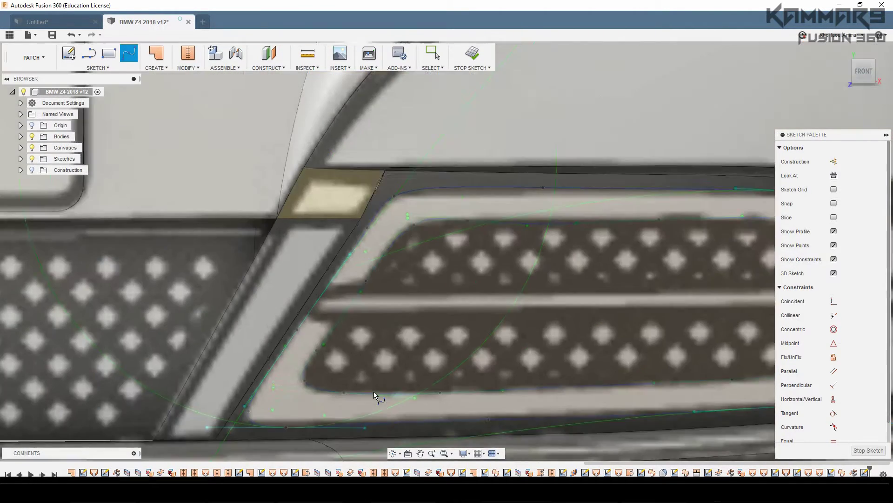
{"action": "scroll", "coordinate": [374, 392], "scroll_direction": "down", "scroll_amount": 4}
{"action": "scroll", "coordinate": [545, 360], "scroll_direction": "up", "scroll_amount": 5}
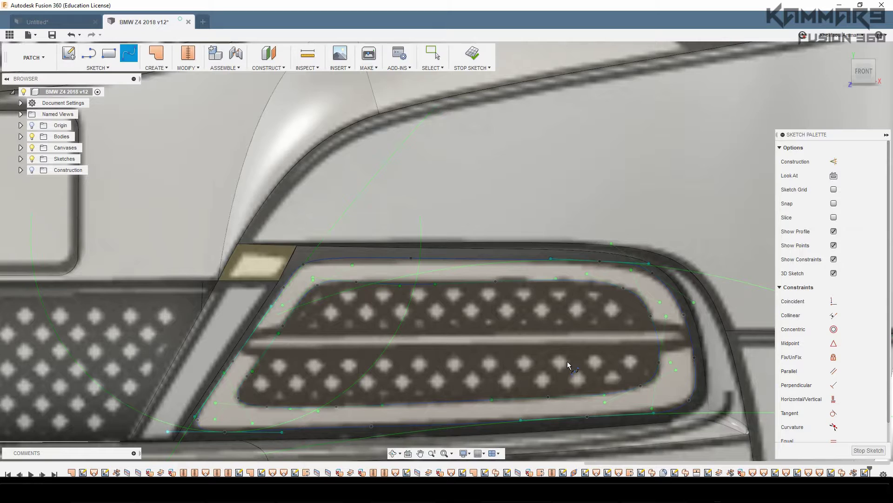
{"action": "key", "text": "Escape"}
Move the fit point at the mesh outline's lower inner corner about -0.041 mm in X and -0.126 mm in Y.
{"action": "scroll", "coordinate": [373, 341], "scroll_direction": "up", "scroll_amount": 2}
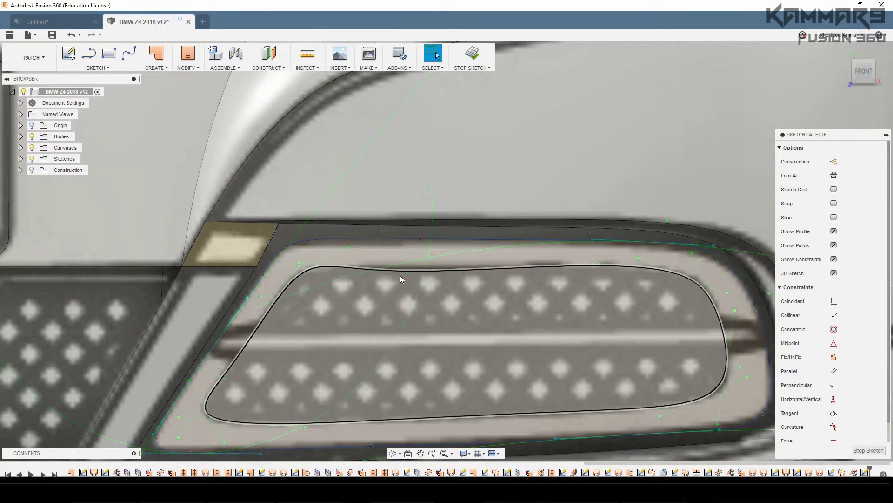
{"action": "left_click", "coordinate": [324, 269]}
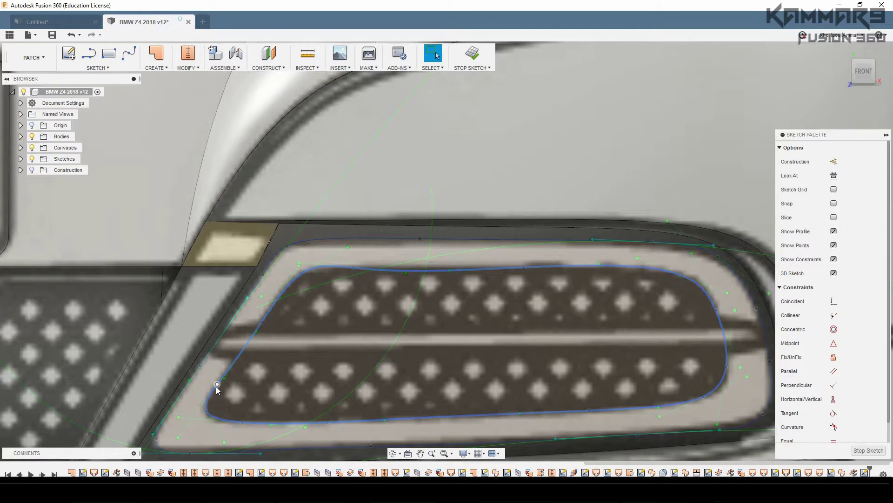
{"action": "left_click", "coordinate": [207, 415]}
{"action": "scroll", "coordinate": [231, 414], "scroll_direction": "up", "scroll_amount": 3}
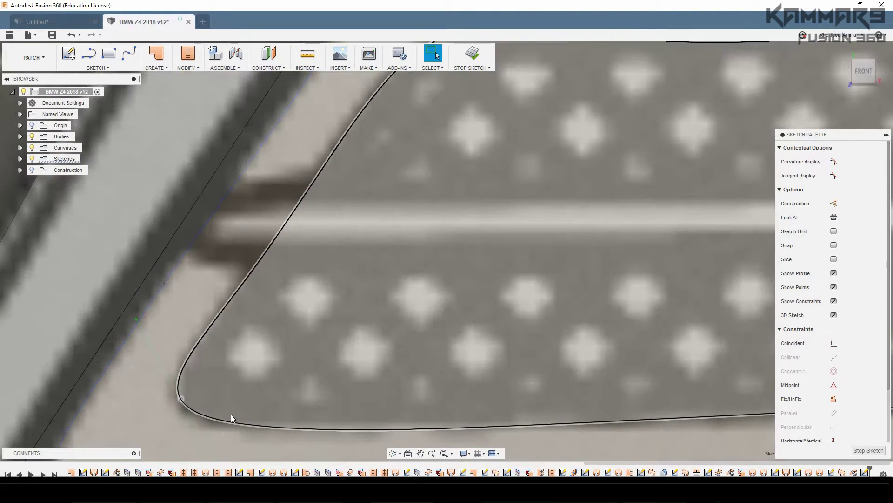
{"action": "key", "text": "m"}
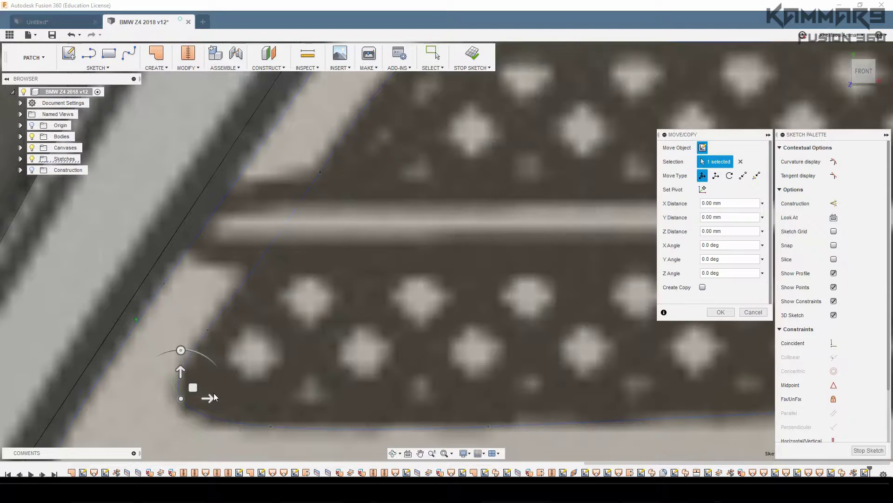
{"action": "left_click_drag", "start_coordinate": [189, 391], "coordinate": [186, 402]}
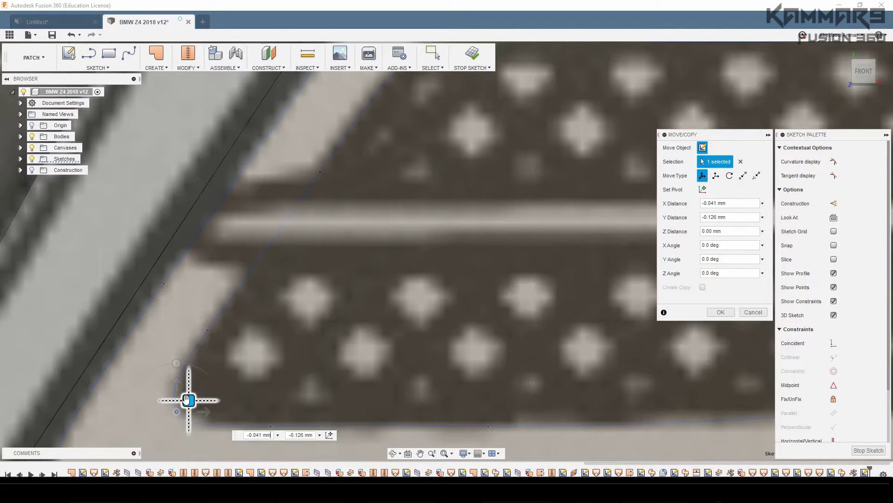
{"action": "key", "text": "Return"}
{"action": "scroll", "coordinate": [197, 395], "scroll_direction": "down", "scroll_amount": 10}
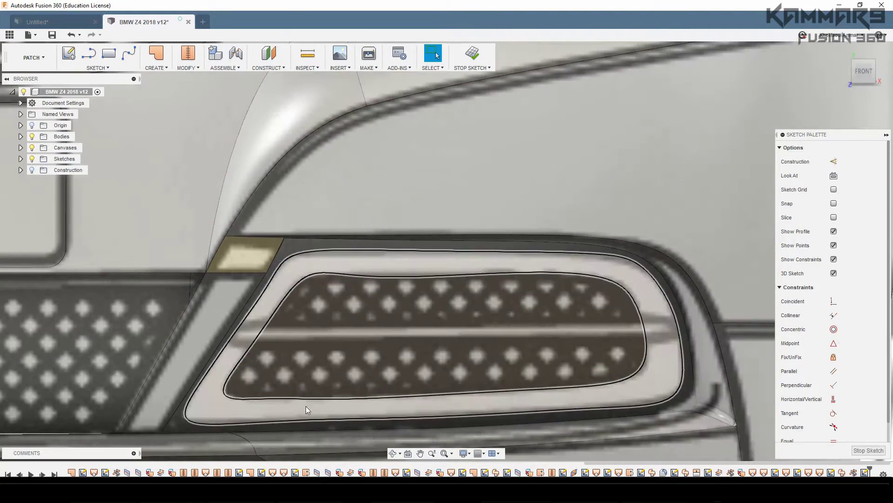
Move the tangent handle end near the inner end of the mesh outline's lower edge about -0.113 mm in X and -0.045 mm in Y.
{"action": "scroll", "coordinate": [259, 393], "scroll_direction": "up", "scroll_amount": 3}
{"action": "left_click", "coordinate": [258, 398]}
{"action": "scroll", "coordinate": [258, 398], "scroll_direction": "up", "scroll_amount": 3}
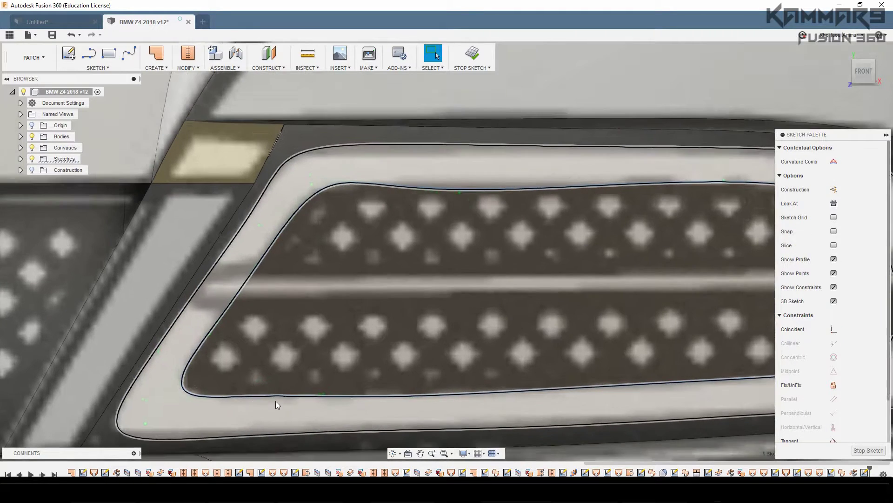
{"action": "scroll", "coordinate": [276, 401], "scroll_direction": "up", "scroll_amount": 2}
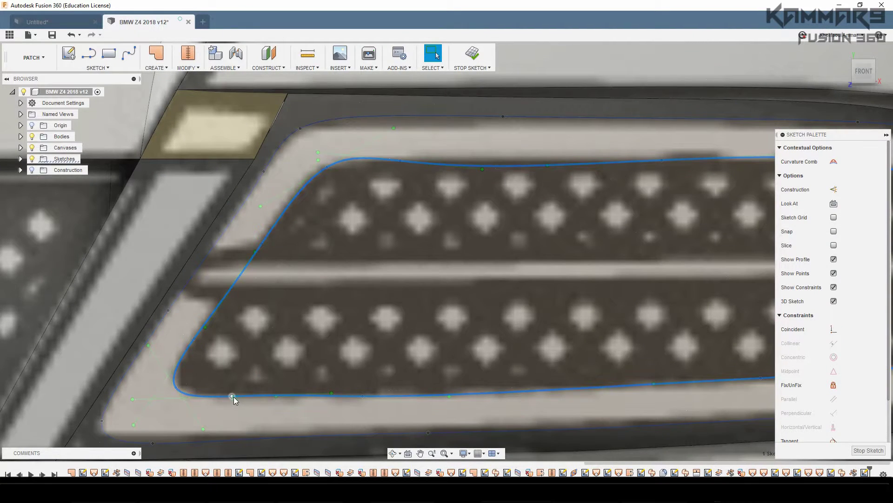
{"action": "left_click", "coordinate": [234, 396]}
{"action": "left_click", "coordinate": [331, 394]}
{"action": "key", "text": "m"}
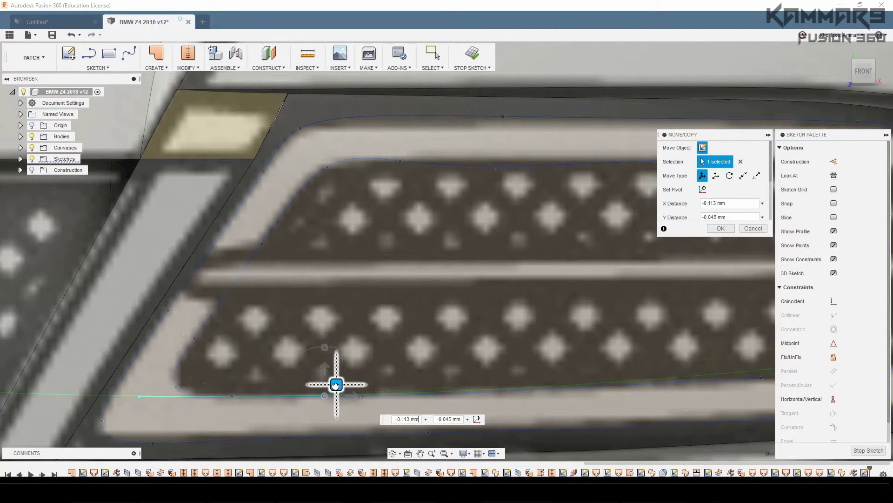
{"action": "key", "text": "Escape"}
{"action": "scroll", "coordinate": [303, 388], "scroll_direction": "down", "scroll_amount": 5}
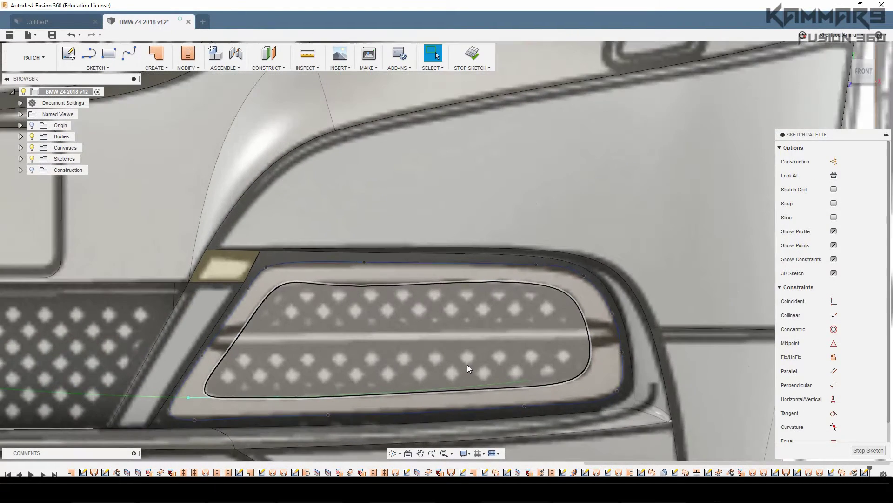
Move the tangent handle end on the inner part of the mesh outline's upper edge about -0.039 mm in X and 0.124 mm in Y.
{"action": "scroll", "coordinate": [419, 331], "scroll_direction": "up", "scroll_amount": 6}
{"action": "left_click", "coordinate": [372, 279]}
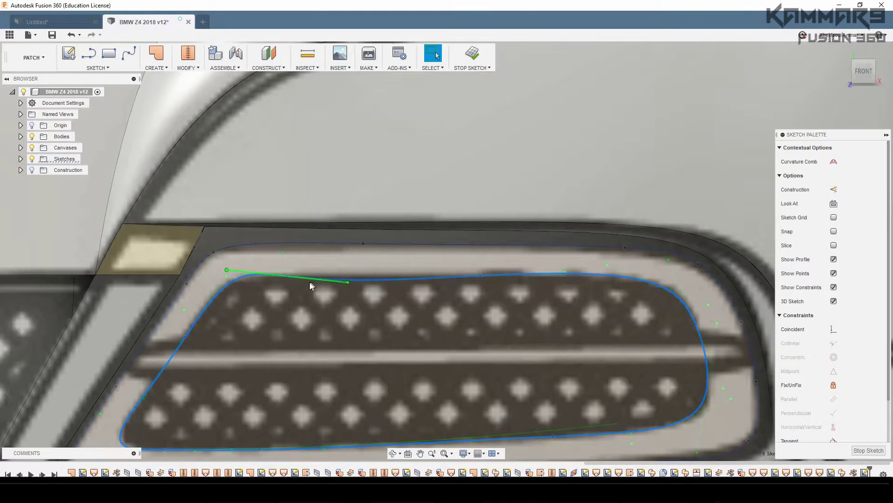
{"action": "left_click", "coordinate": [347, 282]}
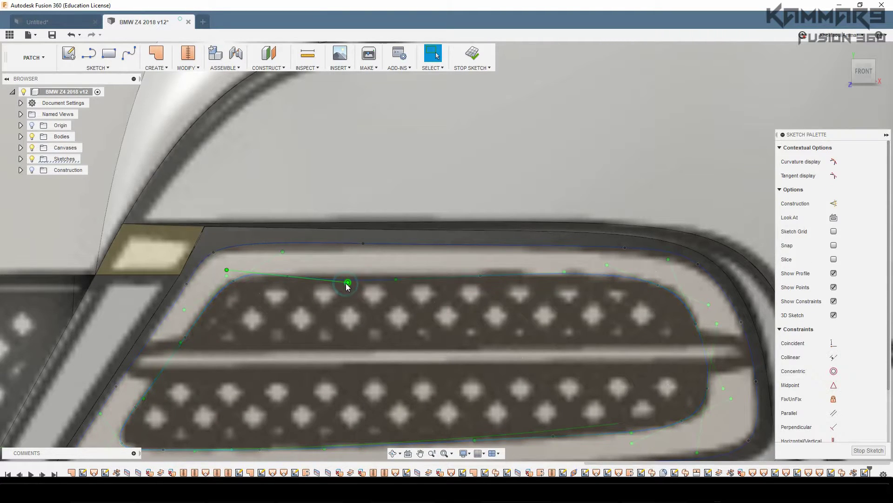
{"action": "key", "text": "m"}
{"action": "scroll", "coordinate": [354, 272], "scroll_direction": "up", "scroll_amount": 3}
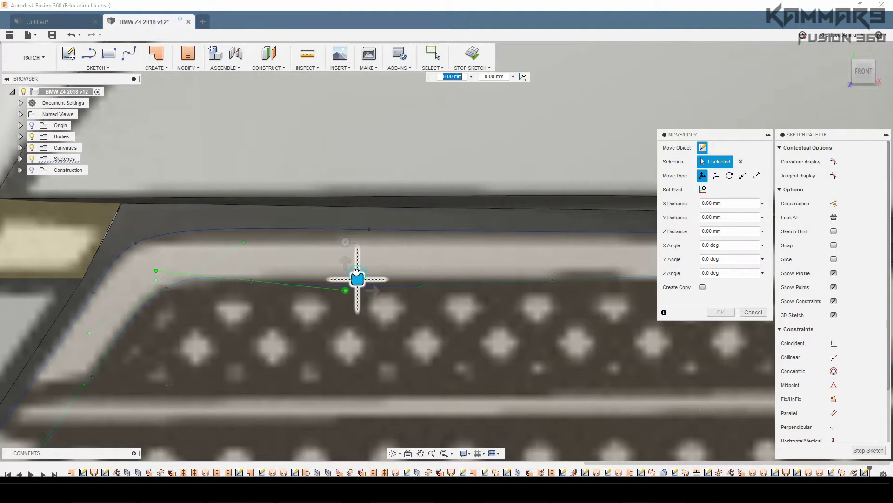
{"action": "left_click_drag", "start_coordinate": [356, 274], "coordinate": [354, 266]}
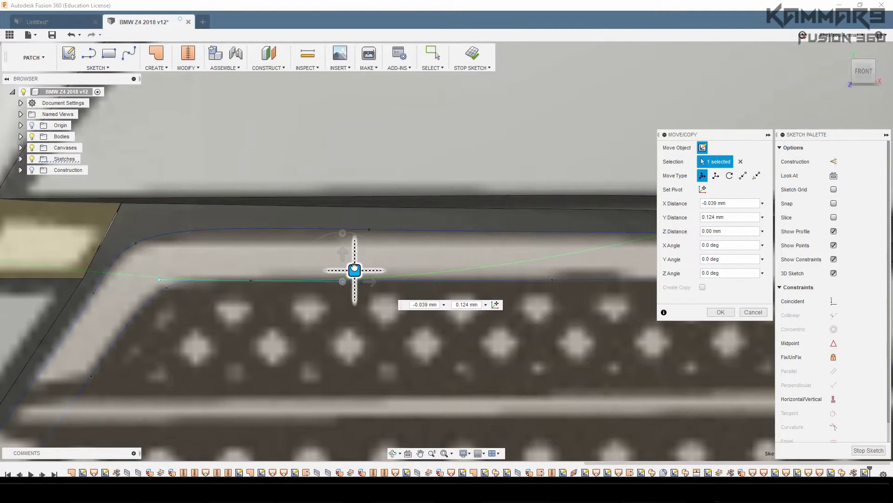
{"action": "key", "text": "Return"}
{"action": "scroll", "coordinate": [359, 302], "scroll_direction": "down", "scroll_amount": 4}
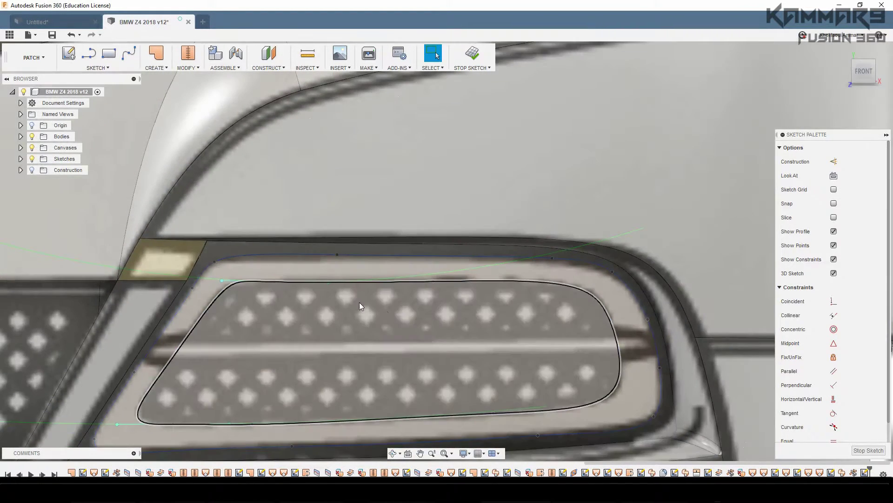
Move the fit point at the mesh outline's upper inner corner slightly to refine the corner's curve.
{"action": "scroll", "coordinate": [418, 309], "scroll_direction": "up", "scroll_amount": 1}
{"action": "scroll", "coordinate": [281, 286], "scroll_direction": "up", "scroll_amount": 1}
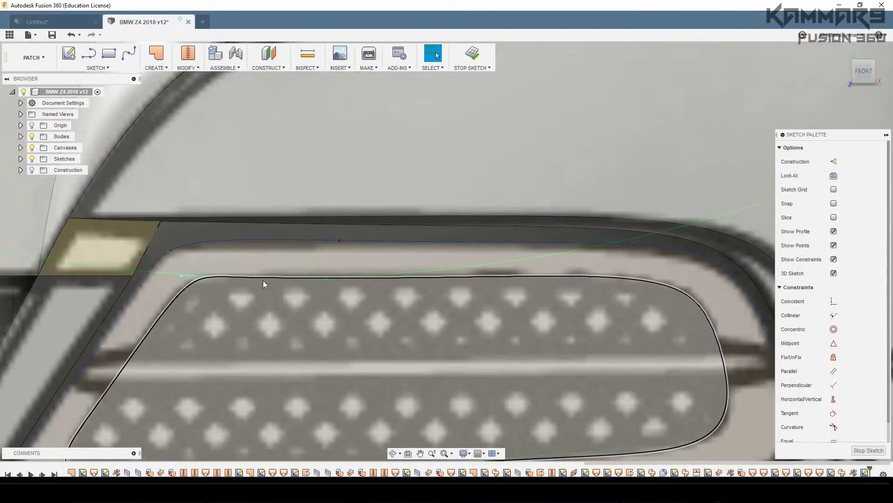
{"action": "left_click", "coordinate": [253, 278]}
{"action": "scroll", "coordinate": [210, 275], "scroll_direction": "up", "scroll_amount": 3}
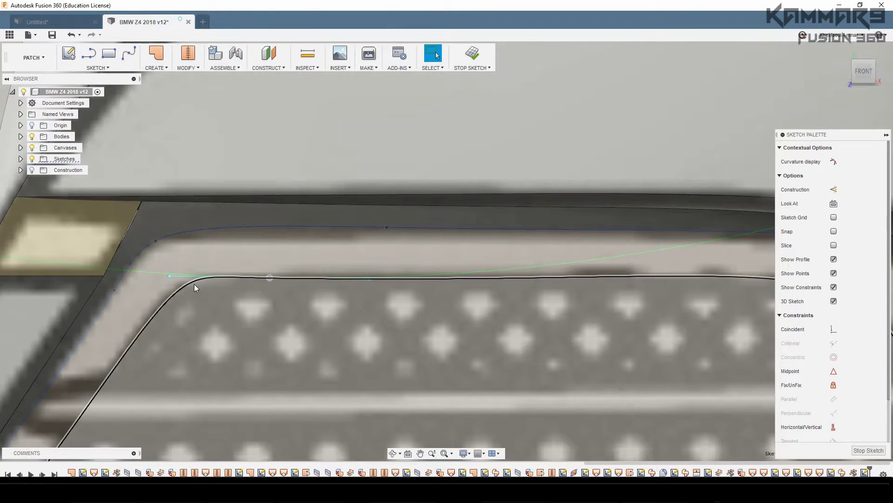
{"action": "left_click", "coordinate": [188, 284]}
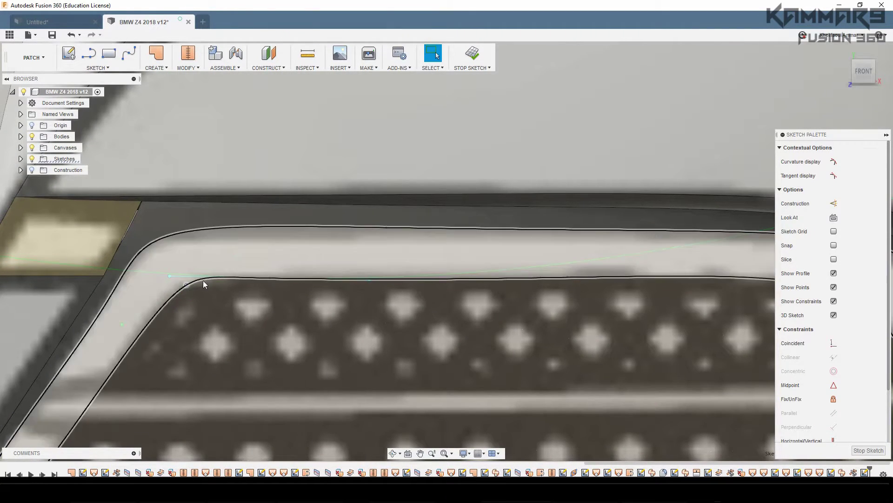
{"action": "key", "text": "m"}
{"action": "left_click_drag", "start_coordinate": [199, 273], "coordinate": [192, 277]}
{"action": "key", "text": "Return"}
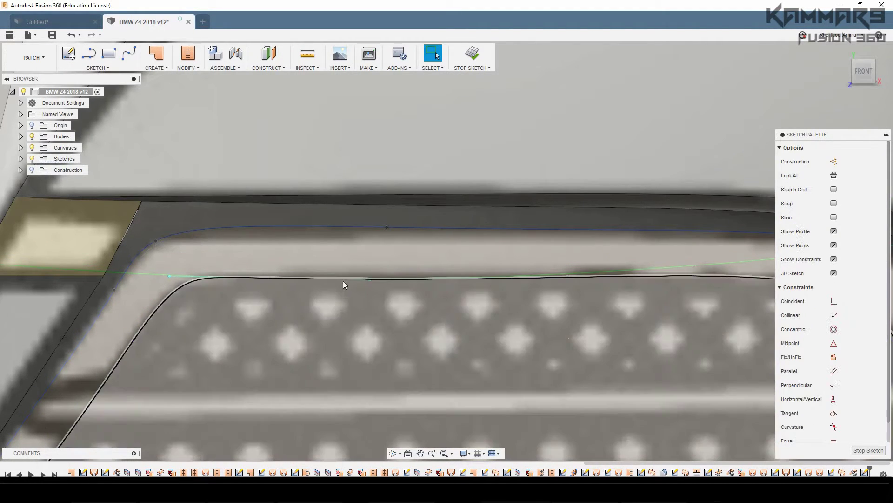
Adjust the tangent at the middle fit point of the mesh outline's upper edge by slightly moving its outer handle end.
{"action": "scroll", "coordinate": [283, 278], "scroll_direction": "down", "scroll_amount": 3}
{"action": "scroll", "coordinate": [432, 292], "scroll_direction": "up", "scroll_amount": 1}
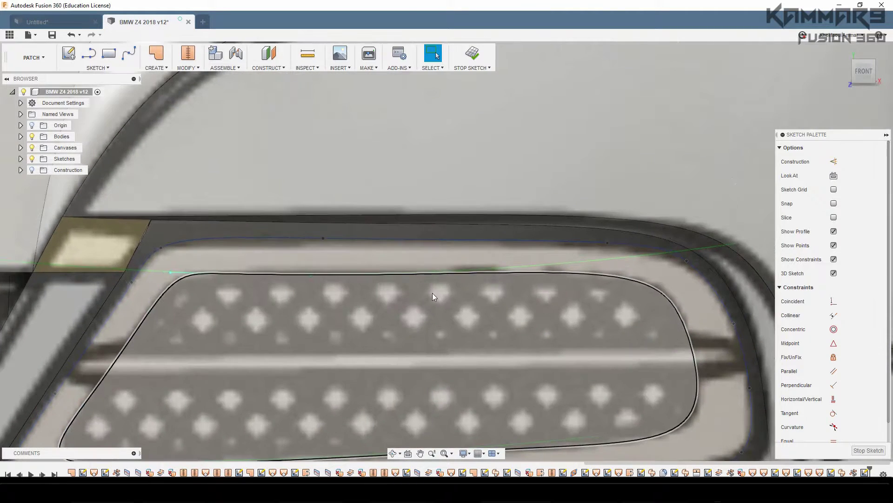
{"action": "left_click", "coordinate": [448, 274]}
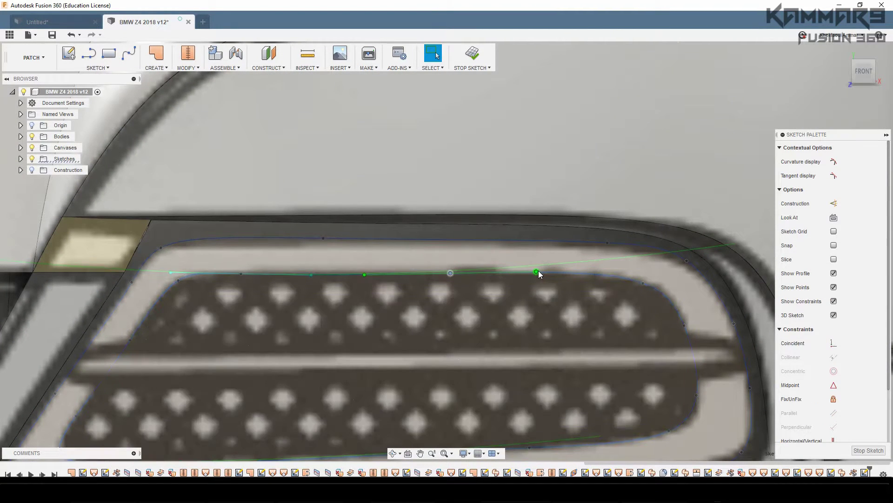
{"action": "left_click", "coordinate": [537, 271]}
{"action": "key", "text": "m"}
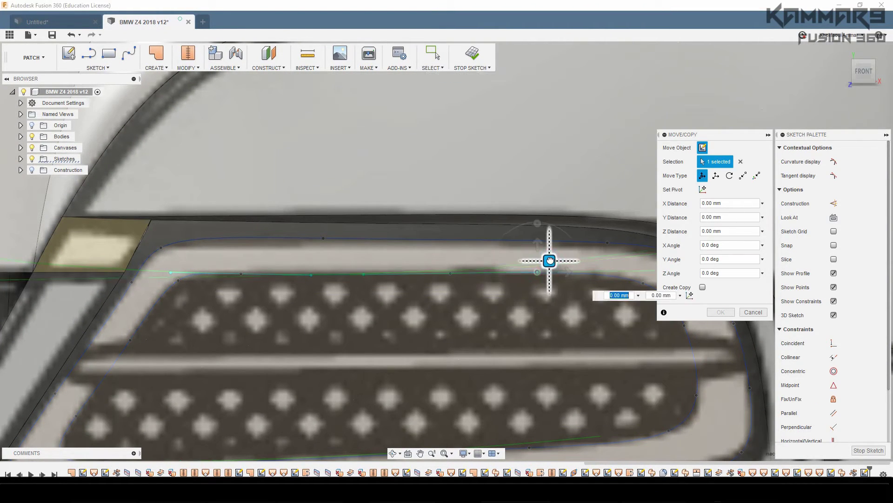
{"action": "left_click_drag", "start_coordinate": [550, 260], "coordinate": [551, 261]}
{"action": "key", "text": "Escape"}
{"action": "scroll", "coordinate": [473, 297], "scroll_direction": "down", "scroll_amount": 3}
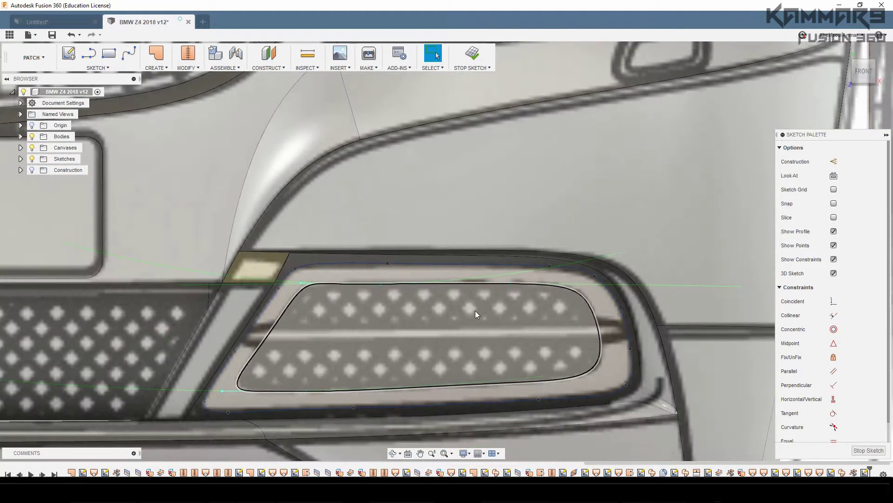
Move the fit point near the inner end of the mesh outline's upper edge about -0.009 mm in X and 0.036 mm in Y.
{"action": "scroll", "coordinate": [411, 293], "scroll_direction": "up", "scroll_amount": 8}
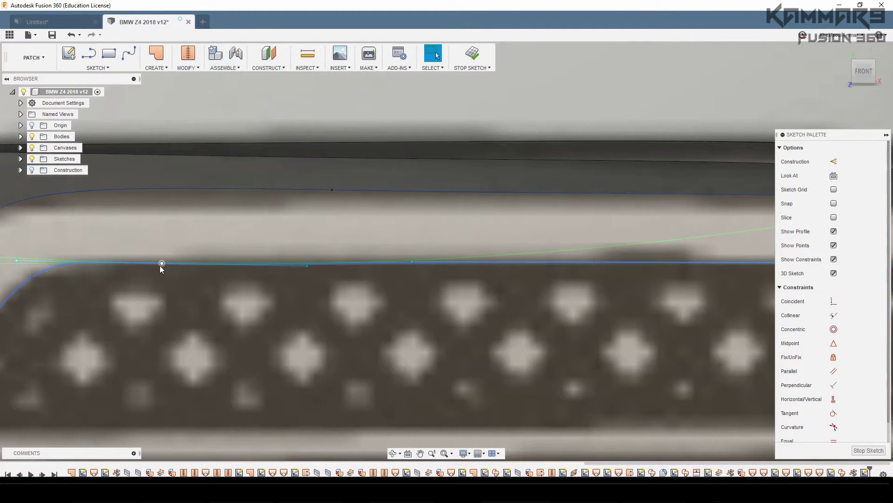
{"action": "left_click", "coordinate": [162, 263]}
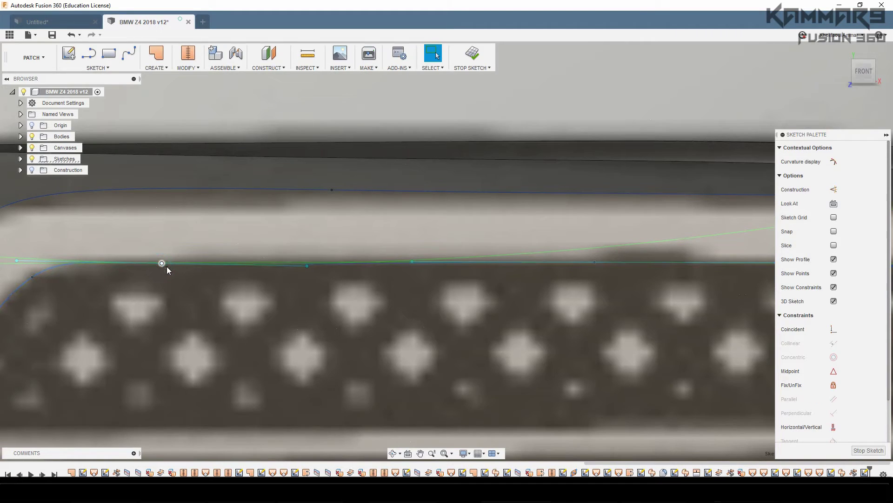
{"action": "key", "text": "m"}
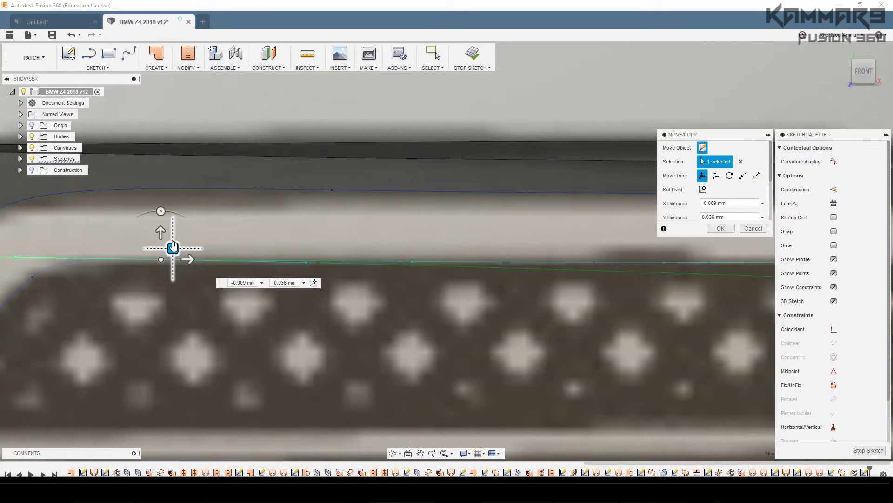
{"action": "key", "text": "Escape"}
{"action": "scroll", "coordinate": [259, 303], "scroll_direction": "down", "scroll_amount": 5}
{"action": "scroll", "coordinate": [259, 304], "scroll_direction": "down", "scroll_amount": 3}
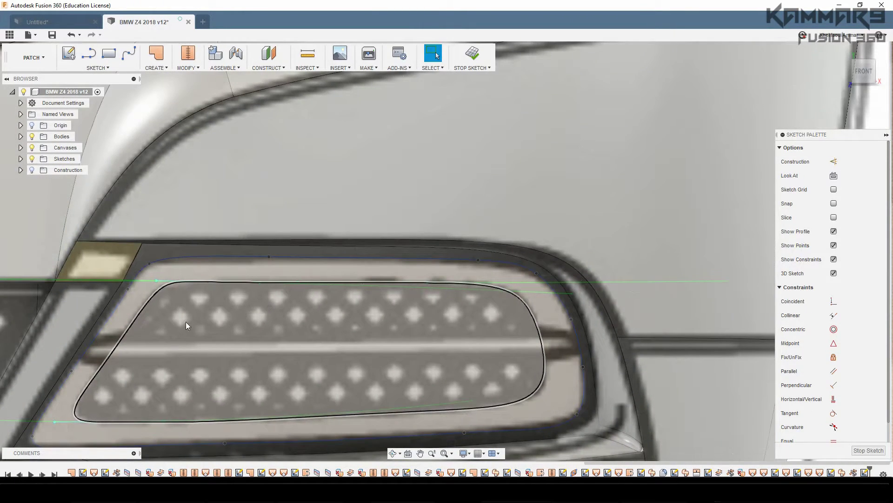
Move the fit point toward the inner end of the mesh outline's lower edge about -0.006 mm in X and 0.026 mm in Y.
{"action": "scroll", "coordinate": [337, 331], "scroll_direction": "down", "scroll_amount": 2}
{"action": "scroll", "coordinate": [453, 381], "scroll_direction": "up", "scroll_amount": 4}
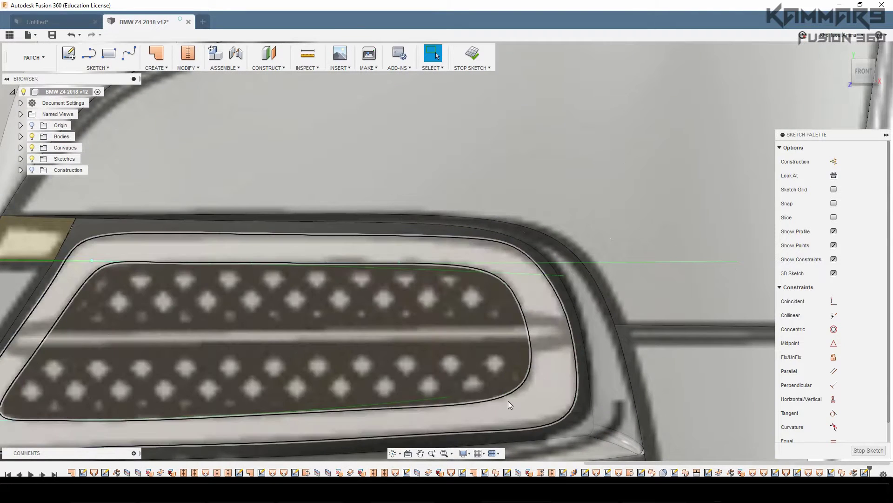
{"action": "scroll", "coordinate": [498, 343], "scroll_direction": "down", "scroll_amount": 3}
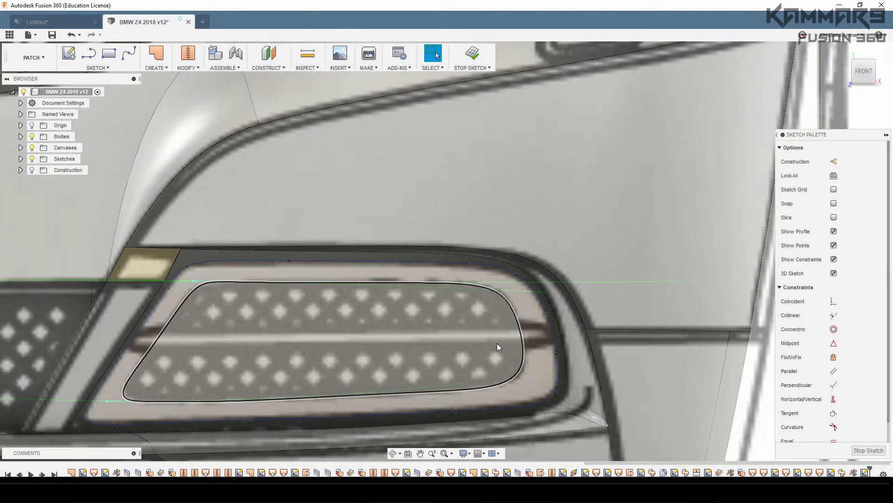
{"action": "scroll", "coordinate": [220, 401], "scroll_direction": "up", "scroll_amount": 3}
{"action": "left_click", "coordinate": [217, 406]}
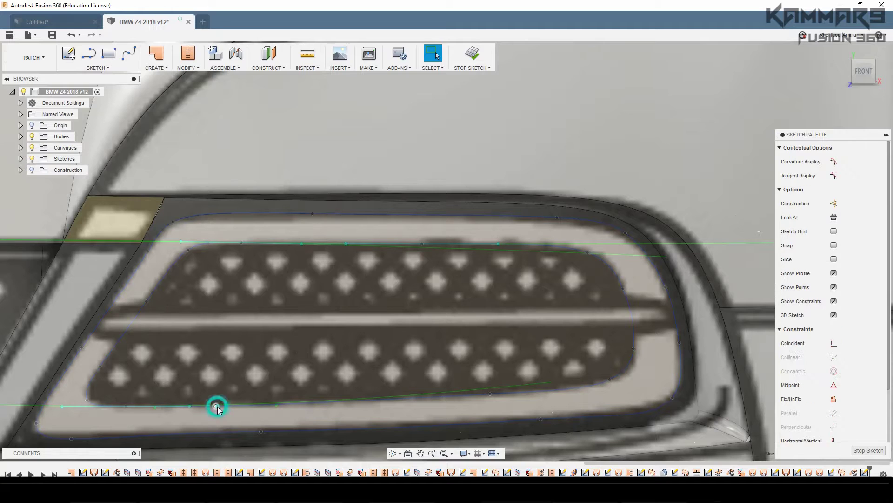
{"action": "scroll", "coordinate": [224, 401], "scroll_direction": "up", "scroll_amount": 3}
{"action": "key", "text": "m"}
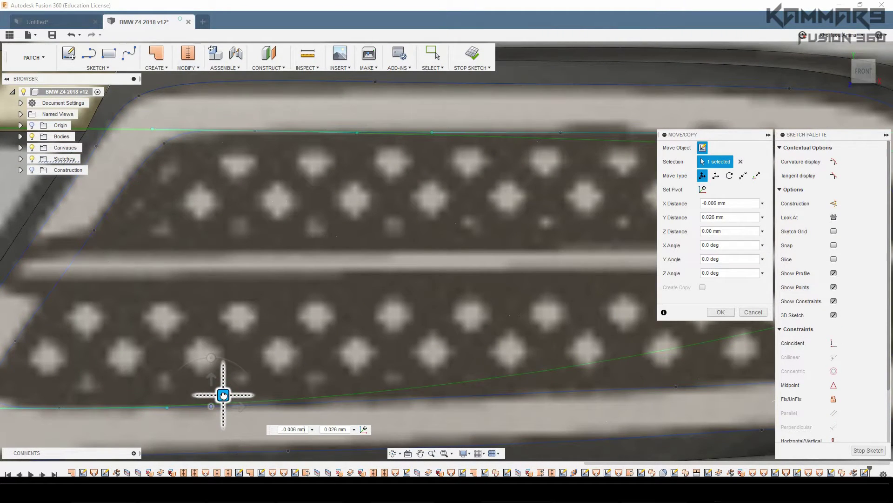
{"action": "key", "text": "Escape"}
{"action": "scroll", "coordinate": [241, 398], "scroll_direction": "down", "scroll_amount": 5}
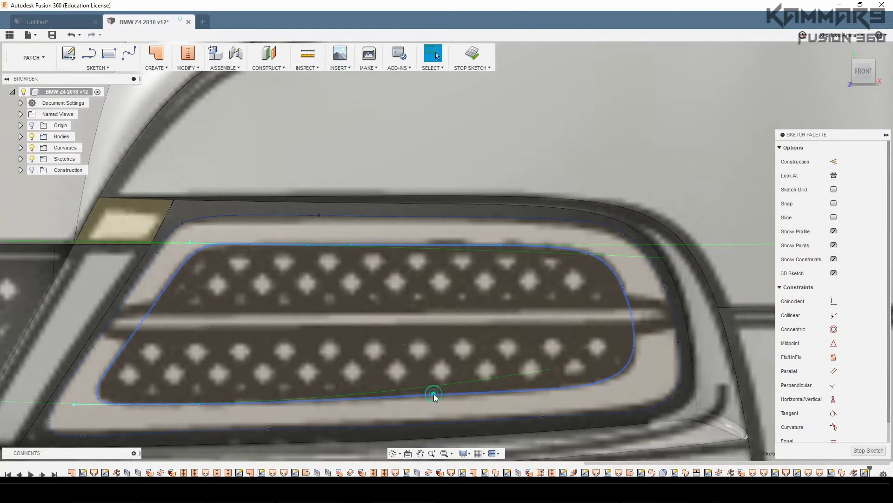
Move the fit point toward the outer end of the mesh outline's lower edge very slightly to refine its curve.
{"action": "left_click", "coordinate": [433, 394]}
{"action": "left_click", "coordinate": [491, 392]}
{"action": "scroll", "coordinate": [493, 393], "scroll_direction": "up", "scroll_amount": 3}
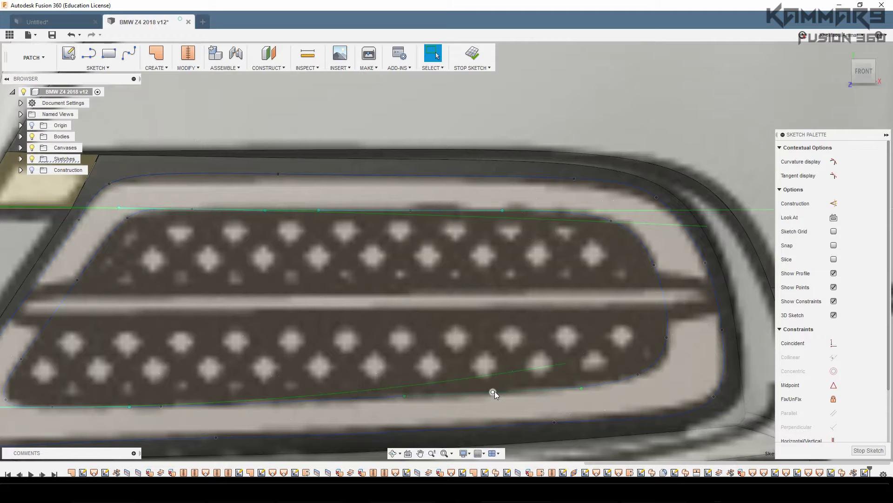
{"action": "left_click", "coordinate": [492, 392]}
{"action": "key", "text": "m"}
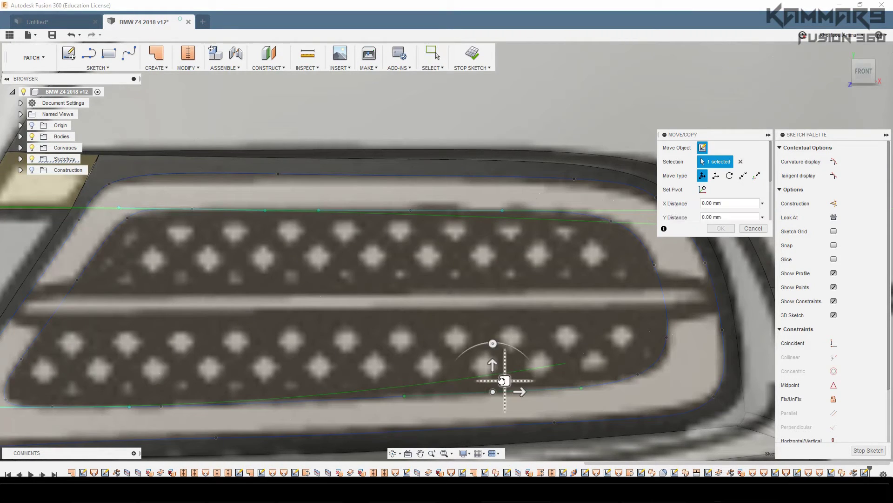
{"action": "left_click_drag", "start_coordinate": [503, 379], "coordinate": [500, 380]}
{"action": "key", "text": "Return"}
{"action": "scroll", "coordinate": [488, 401], "scroll_direction": "down", "scroll_amount": 5}
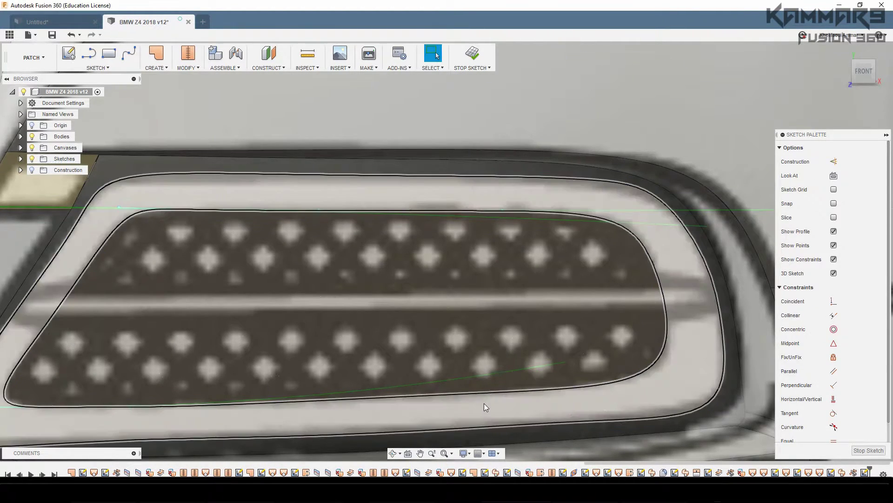
{"action": "scroll", "coordinate": [464, 401], "scroll_direction": "down", "scroll_amount": 5}
{"action": "scroll", "coordinate": [434, 390], "scroll_direction": "up", "scroll_amount": 6}
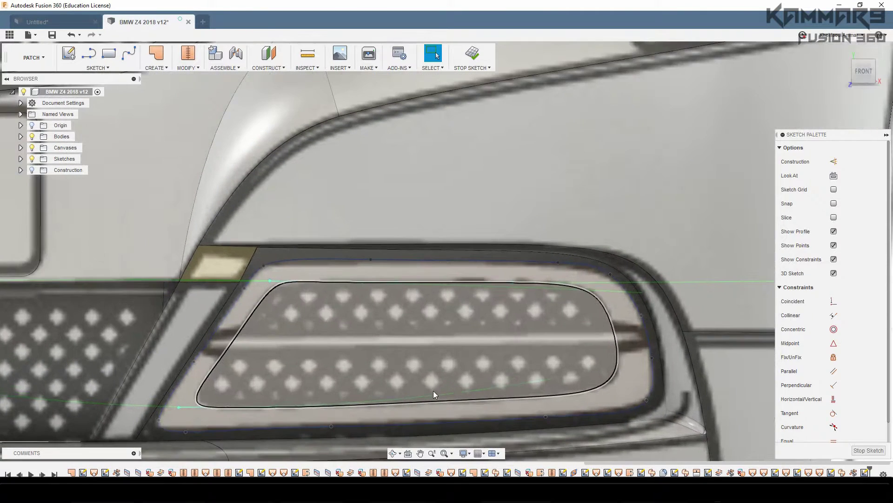
{"action": "scroll", "coordinate": [347, 372], "scroll_direction": "down", "scroll_amount": 1}
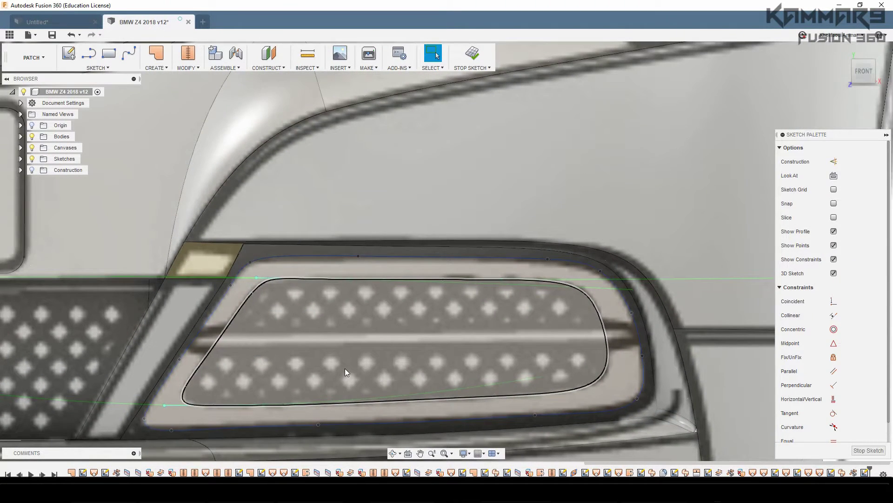
{"action": "key", "text": "Escape"}
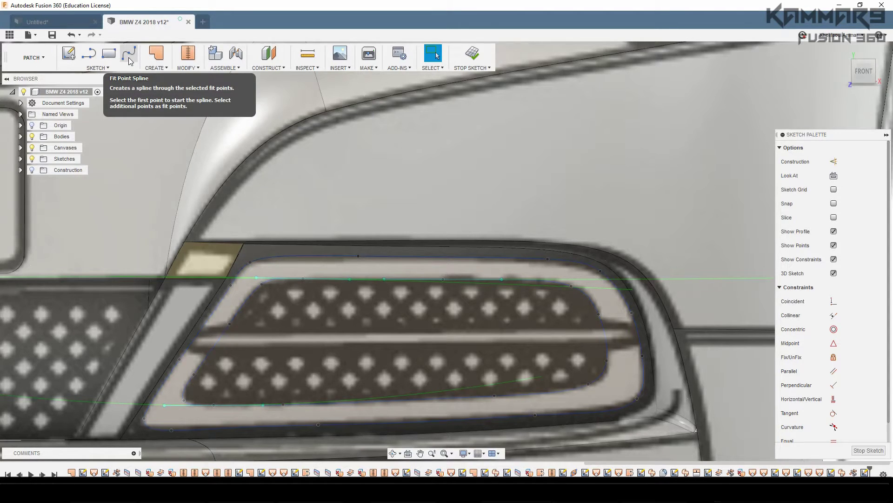
Draw a two-point fit point spline along the intake's central bar, from the frame outline's inner side to its outer side.
{"action": "left_click", "coordinate": [129, 55]}
{"action": "scroll", "coordinate": [198, 342], "scroll_direction": "up", "scroll_amount": 5}
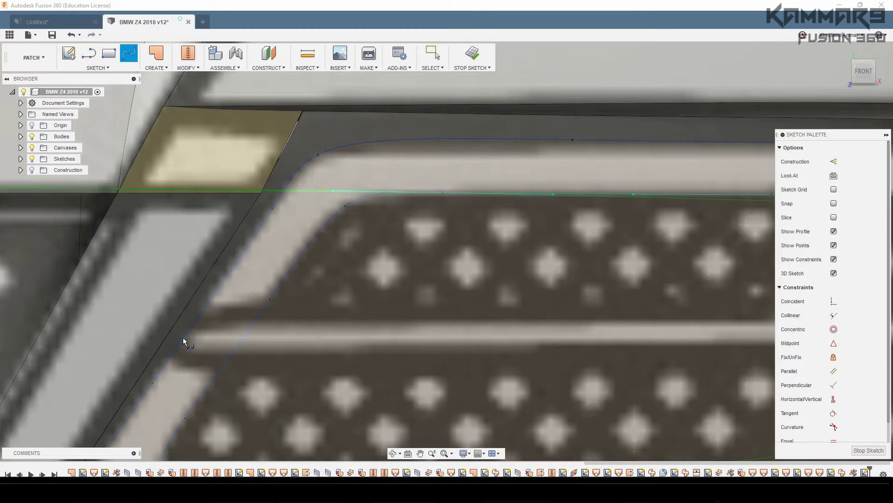
{"action": "left_click", "coordinate": [183, 337]}
{"action": "scroll", "coordinate": [255, 354], "scroll_direction": "down", "scroll_amount": 5}
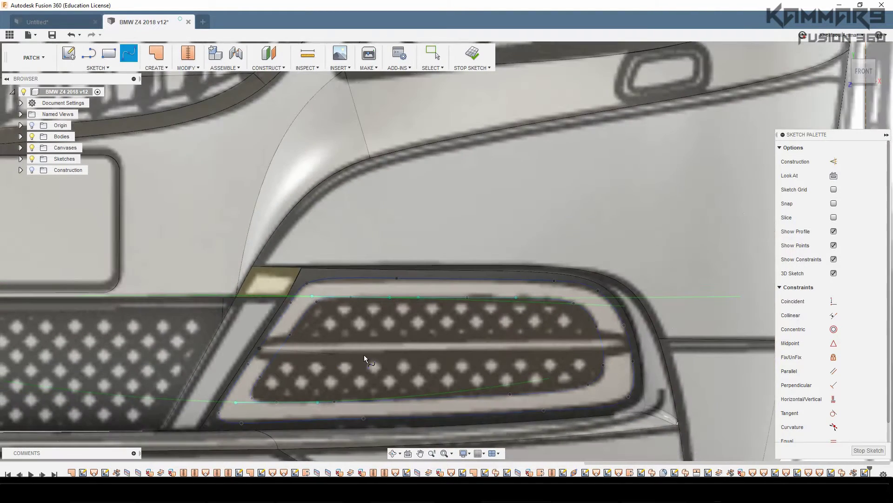
{"action": "scroll", "coordinate": [590, 345], "scroll_direction": "up", "scroll_amount": 4}
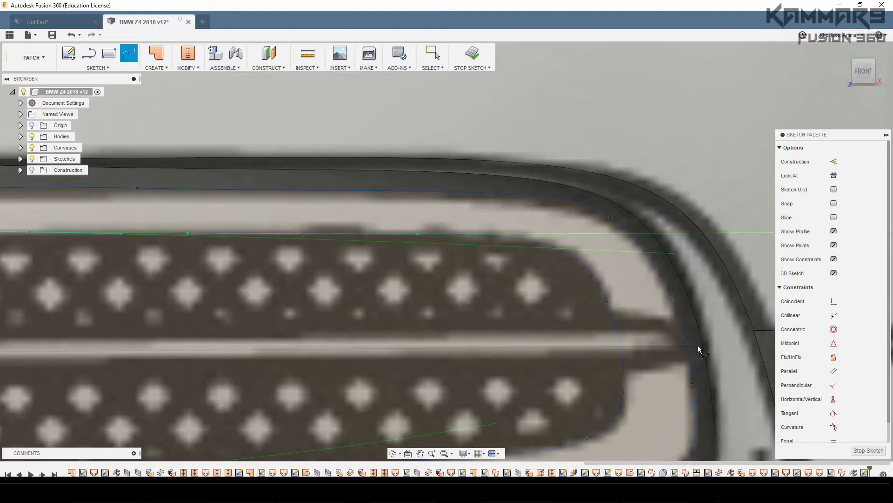
{"action": "scroll", "coordinate": [694, 347], "scroll_direction": "up", "scroll_amount": 1}
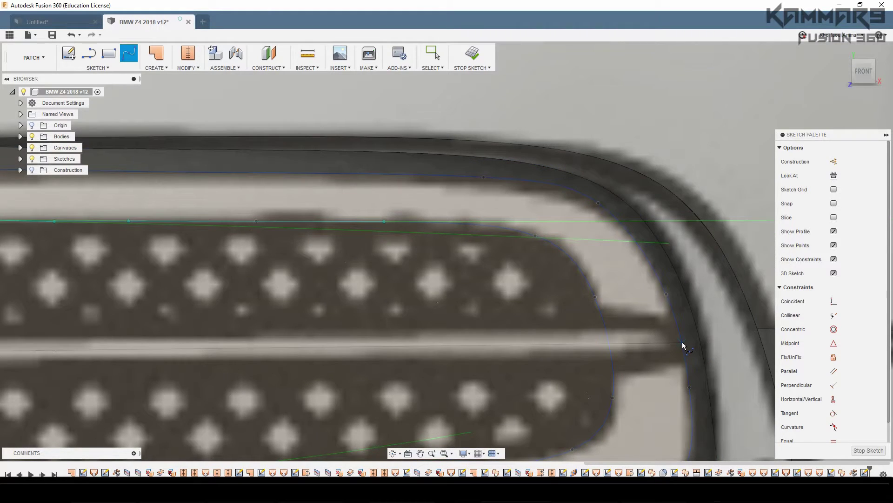
{"action": "left_click", "coordinate": [682, 343]}
{"action": "left_click", "coordinate": [682, 365]}
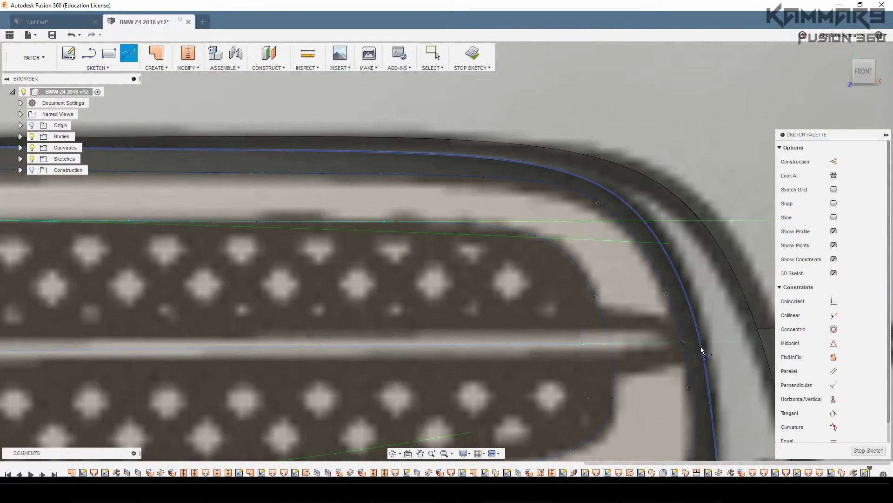
{"action": "scroll", "coordinate": [551, 377], "scroll_direction": "down", "scroll_amount": 4}
{"action": "scroll", "coordinate": [512, 375], "scroll_direction": "up", "scroll_amount": 2}
{"action": "scroll", "coordinate": [512, 373], "scroll_direction": "up", "scroll_amount": 2}
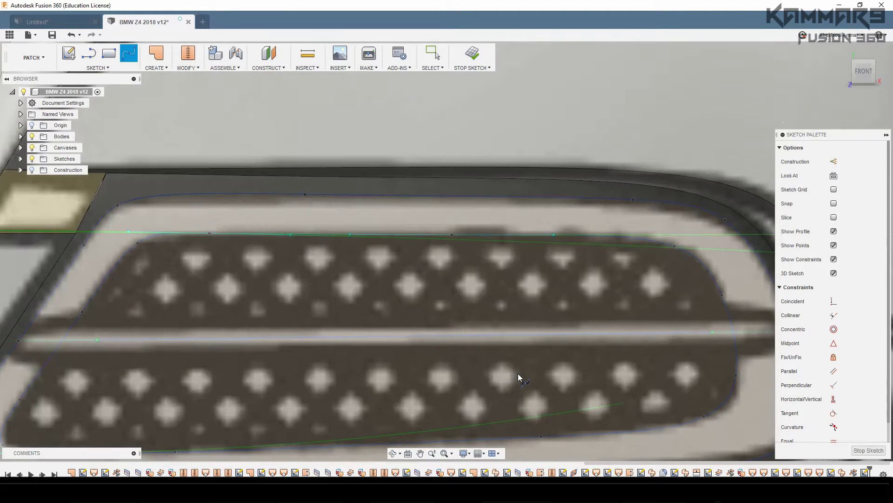
{"action": "key", "text": "Escape"}
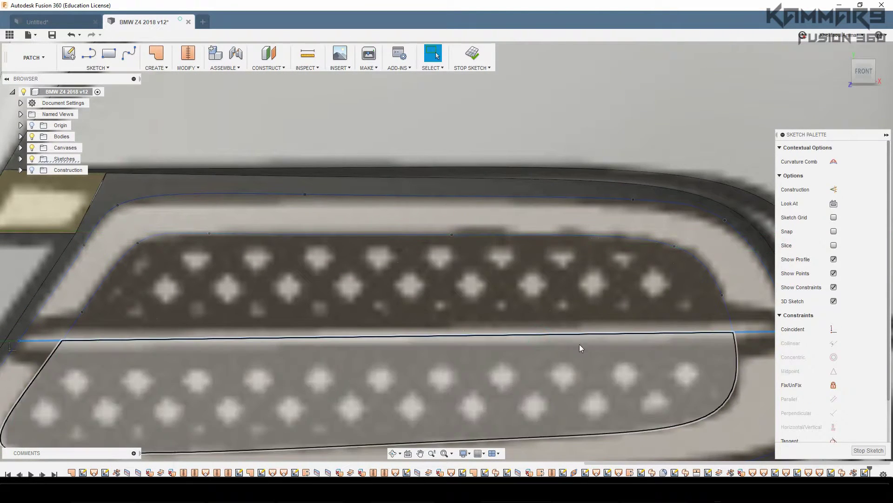
Move the tangent handle end near the outer end of the central bar's spline about -0.045 mm in X and -0.008 mm in Y.
{"action": "scroll", "coordinate": [614, 343], "scroll_direction": "down", "scroll_amount": 4}
{"action": "scroll", "coordinate": [656, 339], "scroll_direction": "up", "scroll_amount": 4}
{"action": "left_click", "coordinate": [664, 333]}
{"action": "left_click", "coordinate": [664, 333]}
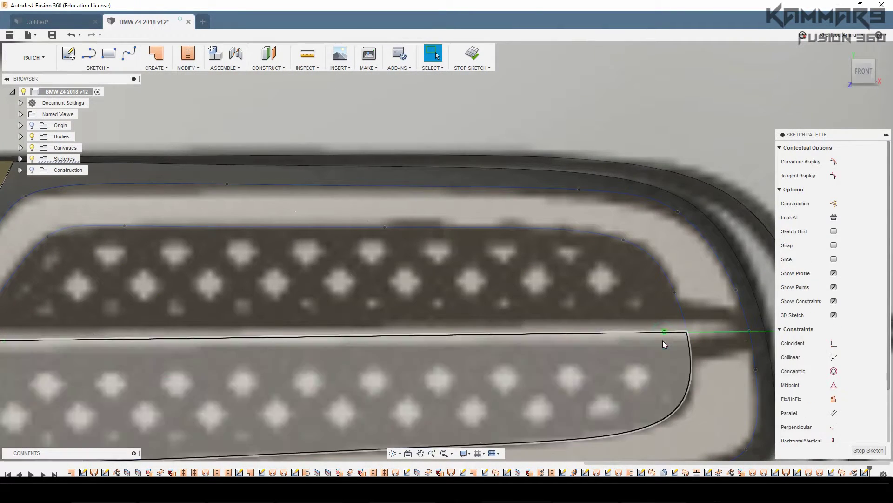
{"action": "key", "text": "m"}
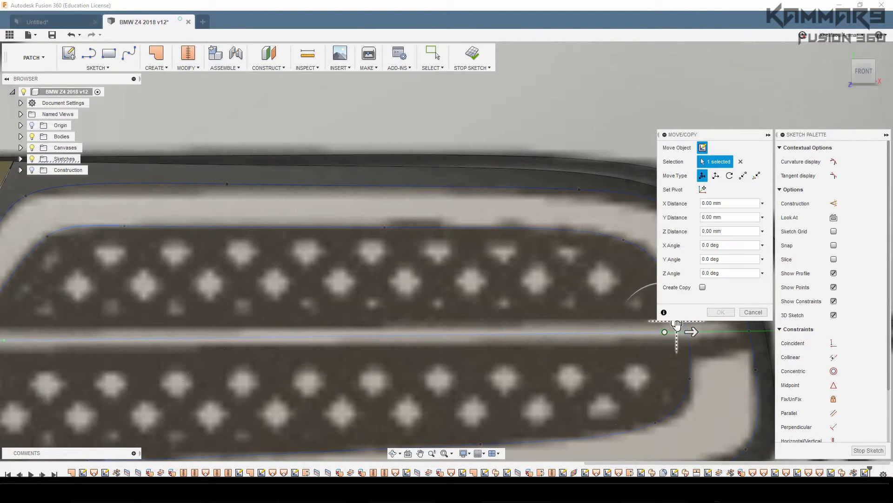
{"action": "left_click_drag", "start_coordinate": [677, 320], "coordinate": [674, 326]}
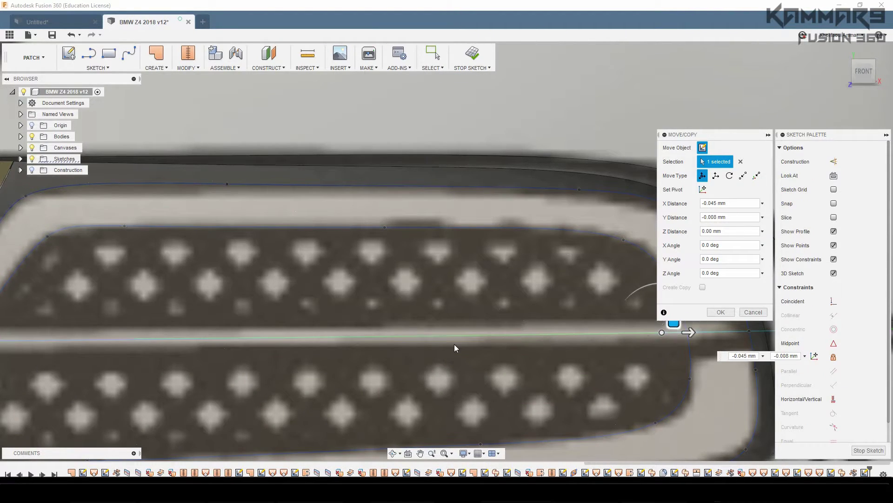
{"action": "scroll", "coordinate": [456, 348], "scroll_direction": "down", "scroll_amount": 3}
{"action": "left_click", "coordinate": [719, 312]}
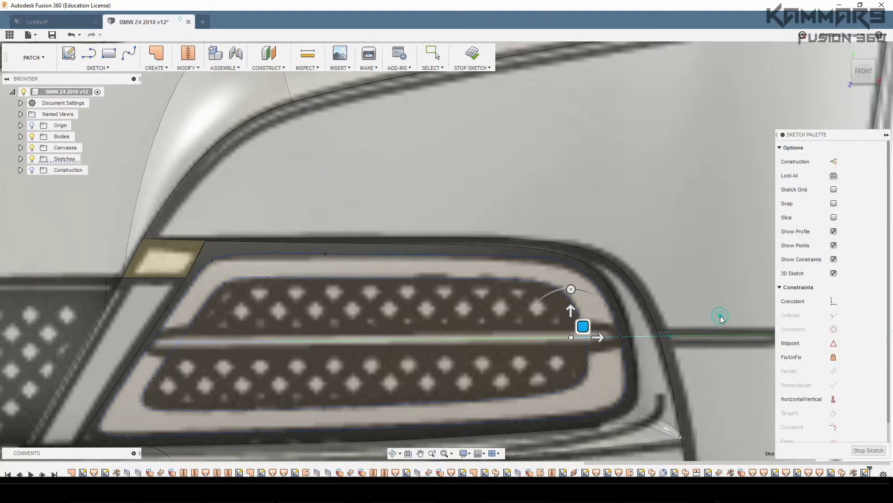
Finish the intake grille sketch.
{"action": "scroll", "coordinate": [409, 389], "scroll_direction": "down", "scroll_amount": 5}
{"action": "scroll", "coordinate": [505, 384], "scroll_direction": "up", "scroll_amount": 2}
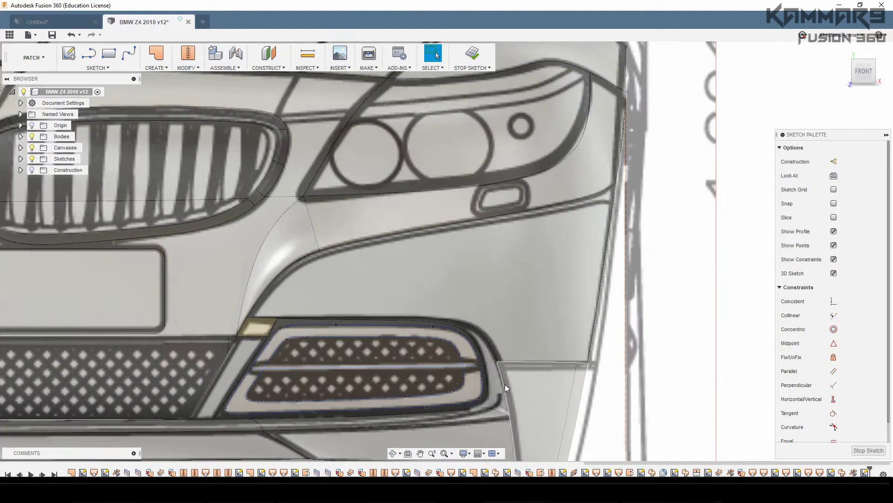
{"action": "scroll", "coordinate": [387, 377], "scroll_direction": "up", "scroll_amount": 2}
{"action": "scroll", "coordinate": [397, 344], "scroll_direction": "down", "scroll_amount": 3}
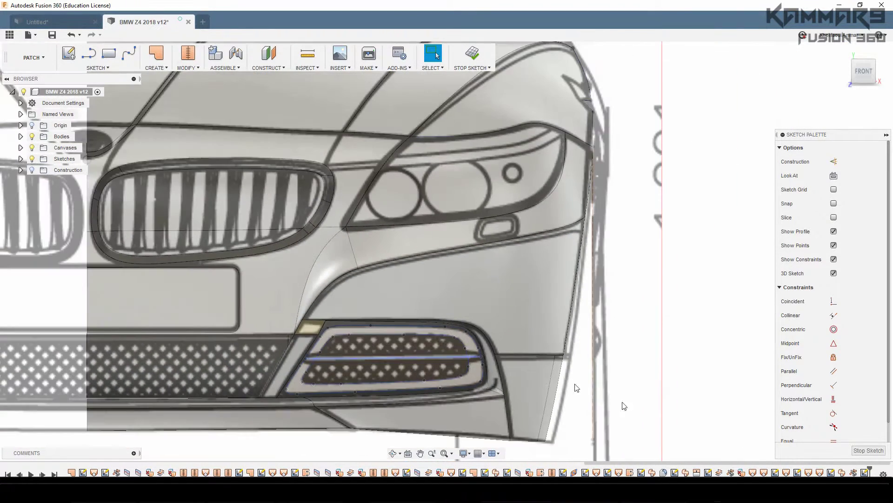
{"action": "left_click", "coordinate": [869, 450]}
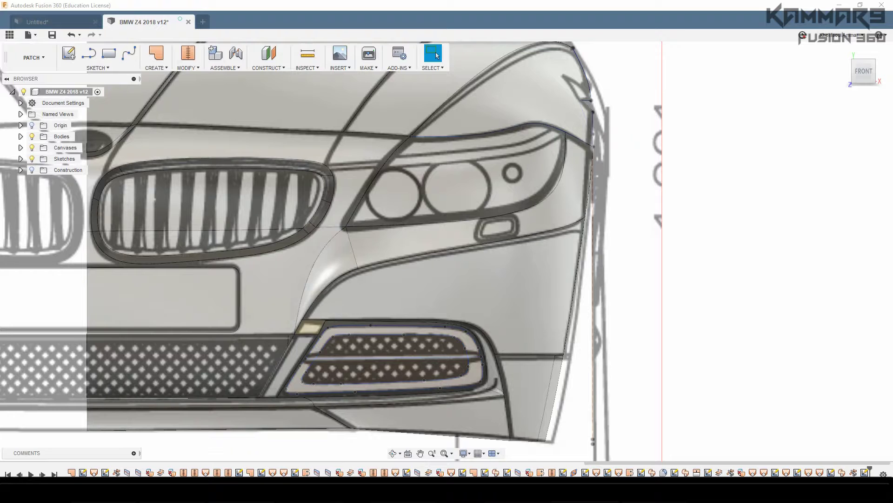
Examine the intake sketch's position relative to the front bumper surfaces from several angles.
{"action": "middle_click_drag", "start_coordinate": [698, 302], "coordinate": [677, 245]}
{"action": "middle_click_drag", "start_coordinate": [586, 243], "coordinate": [562, 296], "text": "shift"}
{"action": "scroll", "coordinate": [562, 295], "scroll_direction": "down", "scroll_amount": 5}
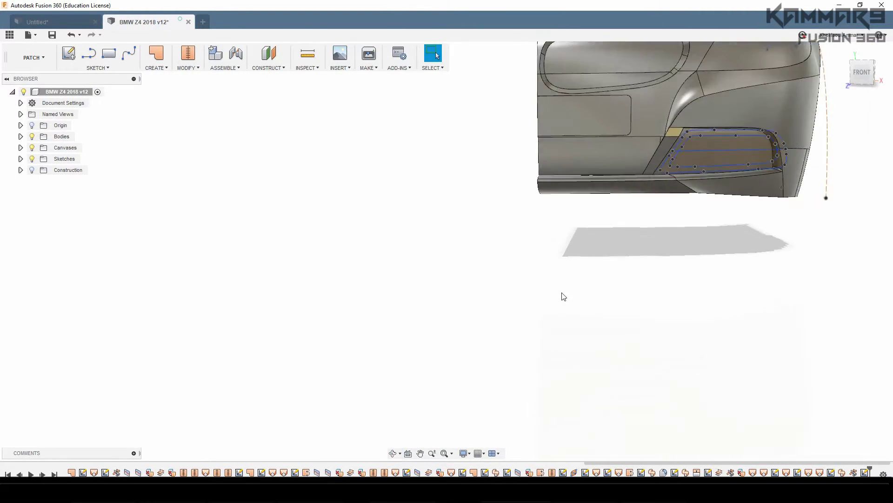
{"action": "middle_click_drag", "start_coordinate": [703, 259], "coordinate": [387, 333]}
{"action": "middle_click_drag", "start_coordinate": [448, 297], "coordinate": [392, 316], "text": "shift"}
{"action": "scroll", "coordinate": [393, 316], "scroll_direction": "up", "scroll_amount": 5}
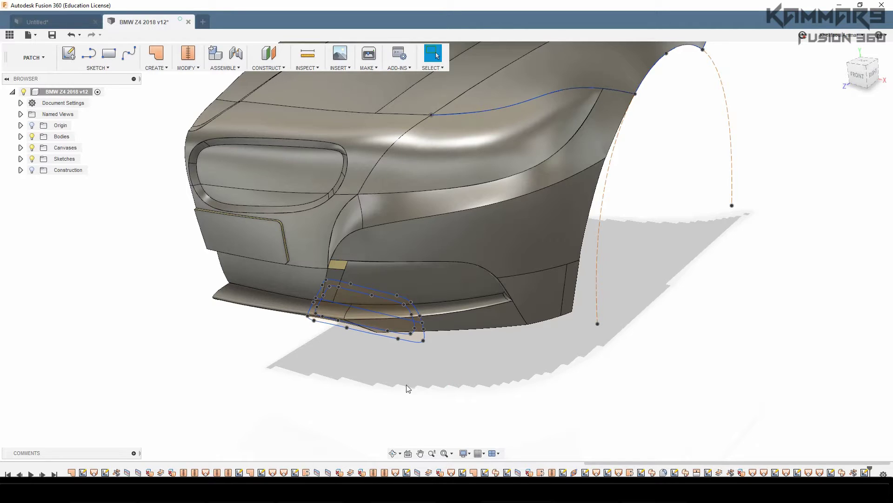
{"action": "middle_click_drag", "start_coordinate": [393, 387], "coordinate": [511, 375]}
{"action": "middle_click_drag", "start_coordinate": [511, 377], "coordinate": [481, 371], "text": "shift"}
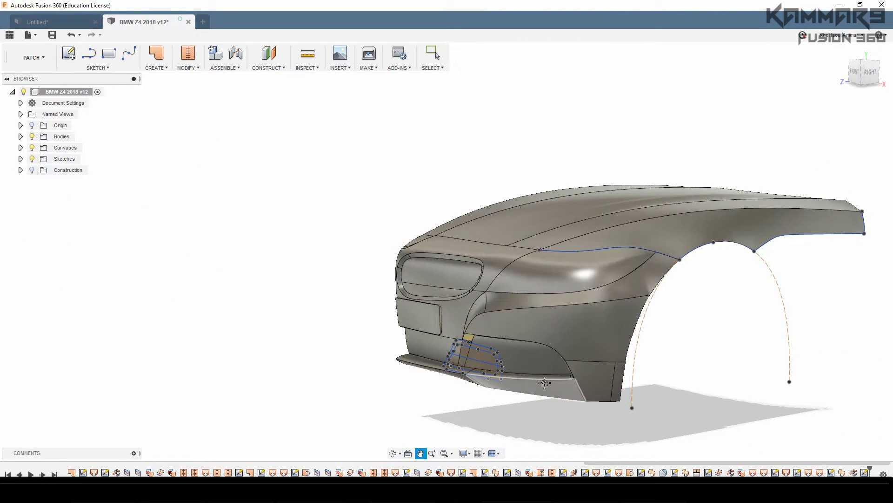
{"action": "middle_click_drag", "start_coordinate": [543, 377], "coordinate": [509, 352]}
{"action": "key", "text": "Escape"}
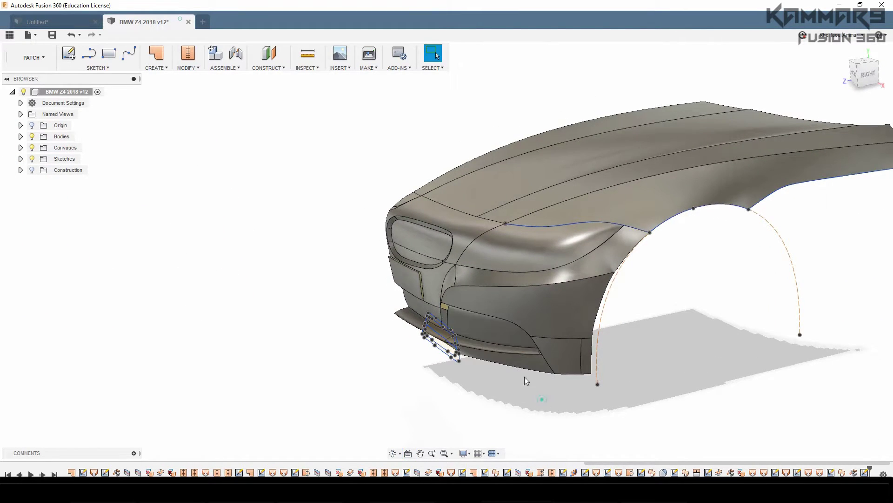
{"action": "scroll", "coordinate": [524, 376], "scroll_direction": "up", "scroll_amount": 2}
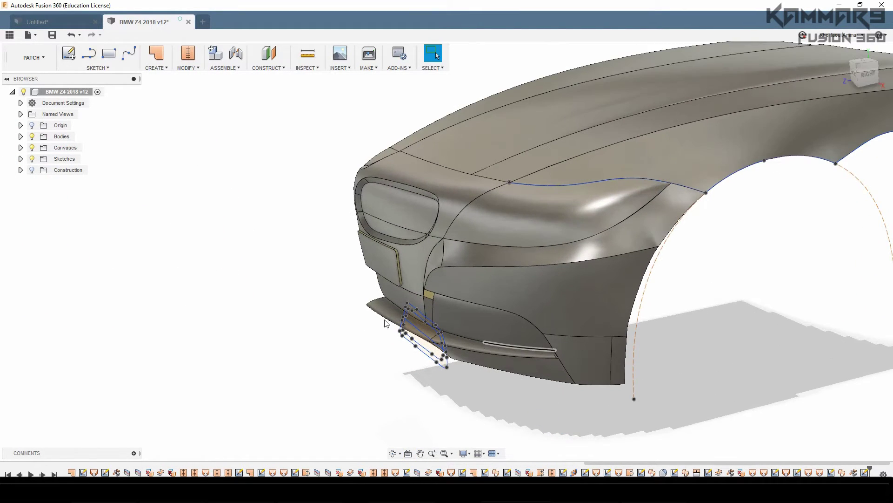
Offset the bumper's side intake surface by -1 mm as a new body, with chain selection on.
{"action": "left_click", "coordinate": [191, 69]}
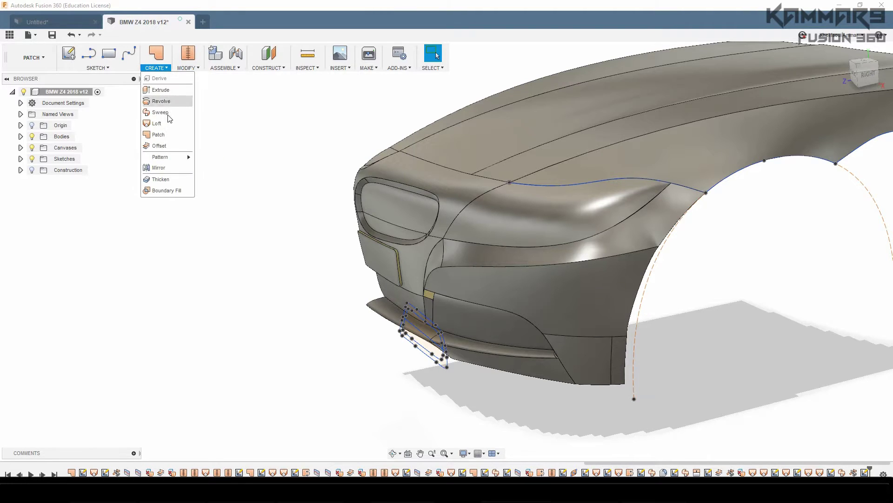
{"action": "left_click", "coordinate": [164, 145]}
{"action": "middle_click_drag", "start_coordinate": [476, 414], "coordinate": [399, 402]}
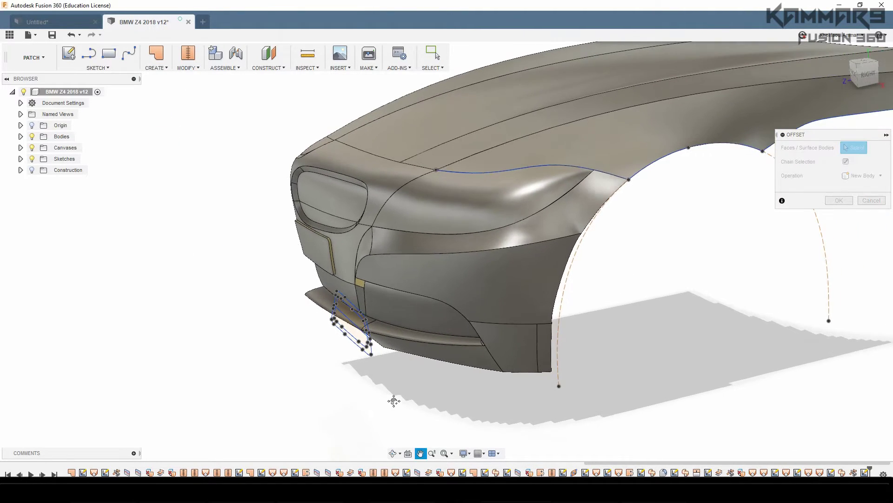
{"action": "left_click", "coordinate": [417, 320]}
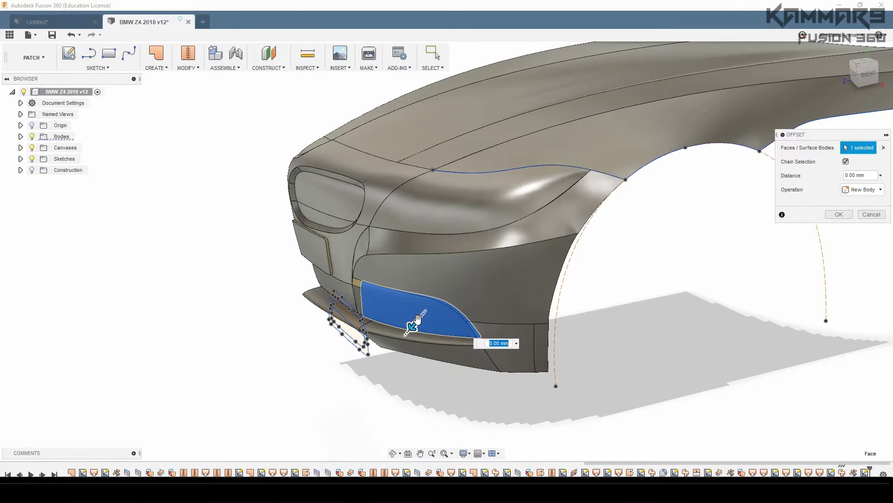
{"action": "type", "text": "-1"}
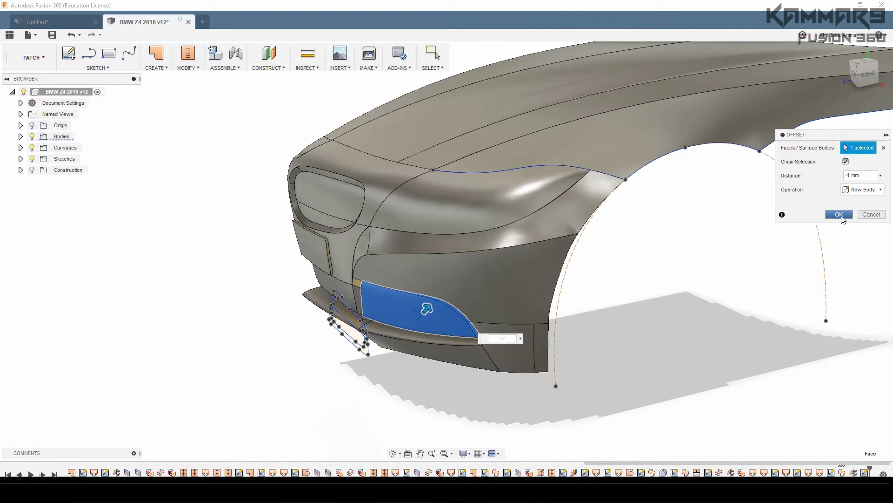
{"action": "left_click", "coordinate": [839, 215]}
{"action": "middle_click_drag", "start_coordinate": [496, 362], "coordinate": [534, 335], "text": "shift"}
{"action": "left_click", "coordinate": [490, 320]}
{"action": "scroll", "coordinate": [884, 371], "scroll_direction": "down", "scroll_amount": 4}
{"action": "scroll", "coordinate": [823, 366], "scroll_direction": "up", "scroll_amount": 4}
{"action": "left_click", "coordinate": [510, 420]}
{"action": "scroll", "coordinate": [575, 370], "scroll_direction": "up", "scroll_amount": 4}
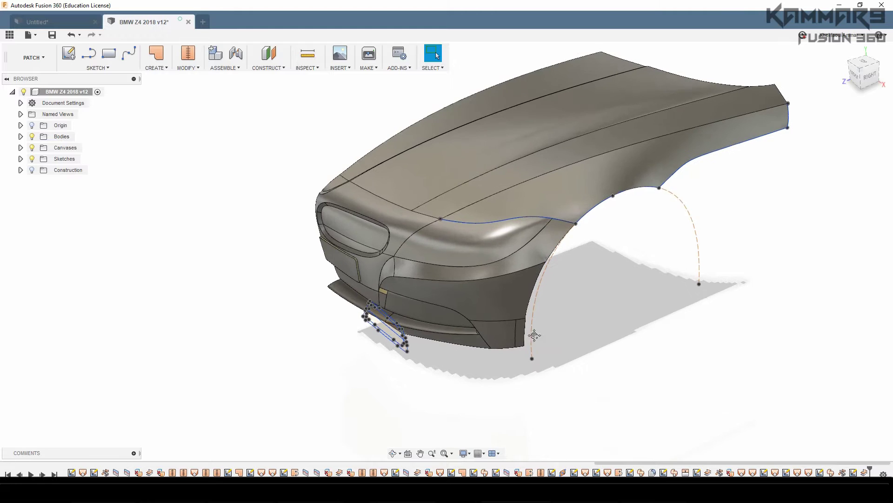
Save the design.
{"action": "middle_click_drag", "start_coordinate": [442, 342], "coordinate": [363, 339]}
{"action": "scroll", "coordinate": [364, 336], "scroll_direction": "down", "scroll_amount": 1}
{"action": "scroll", "coordinate": [371, 336], "scroll_direction": "up", "scroll_amount": 2}
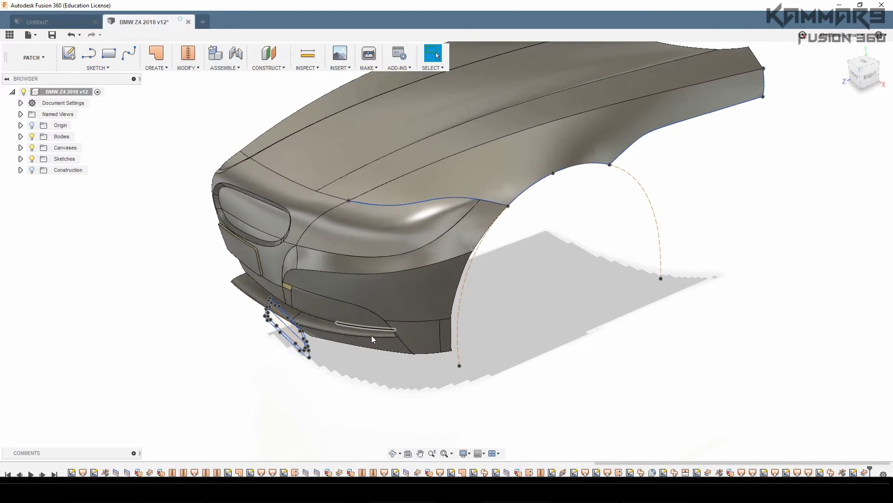
{"action": "scroll", "coordinate": [371, 335], "scroll_direction": "up", "scroll_amount": 3}
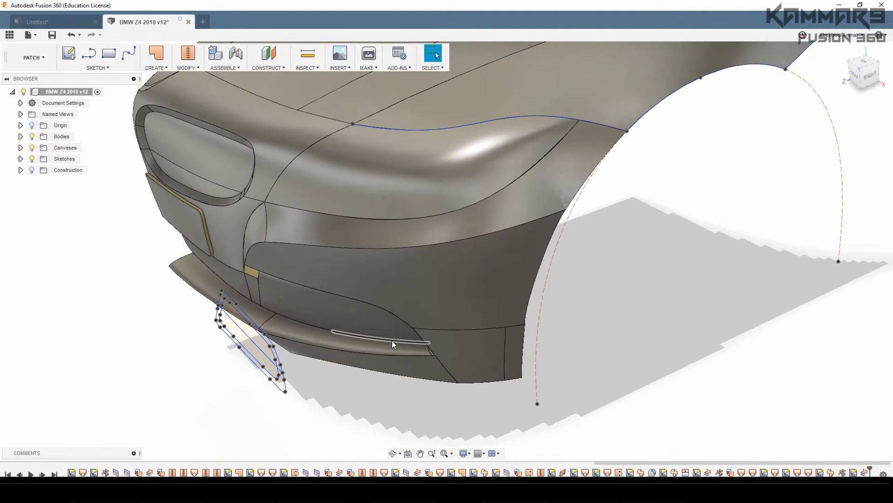
{"action": "middle_click_drag", "start_coordinate": [377, 428], "coordinate": [476, 409]}
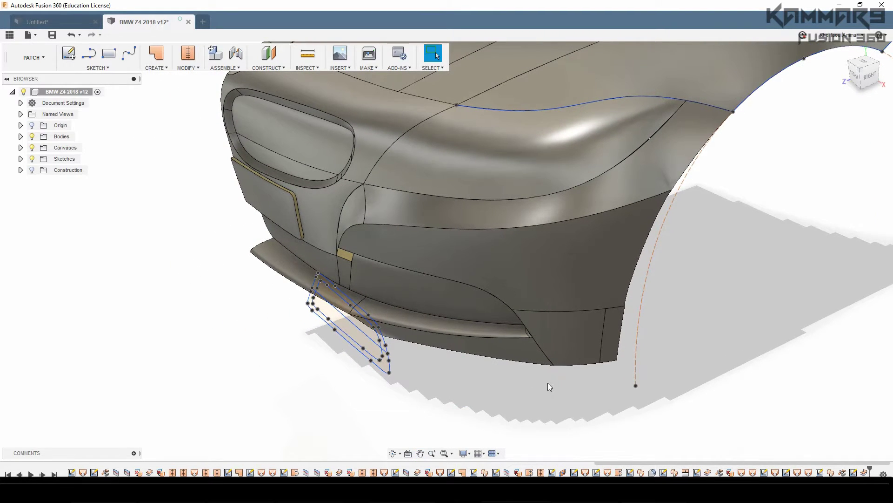
{"action": "scroll", "coordinate": [549, 383], "scroll_direction": "down", "scroll_amount": 3}
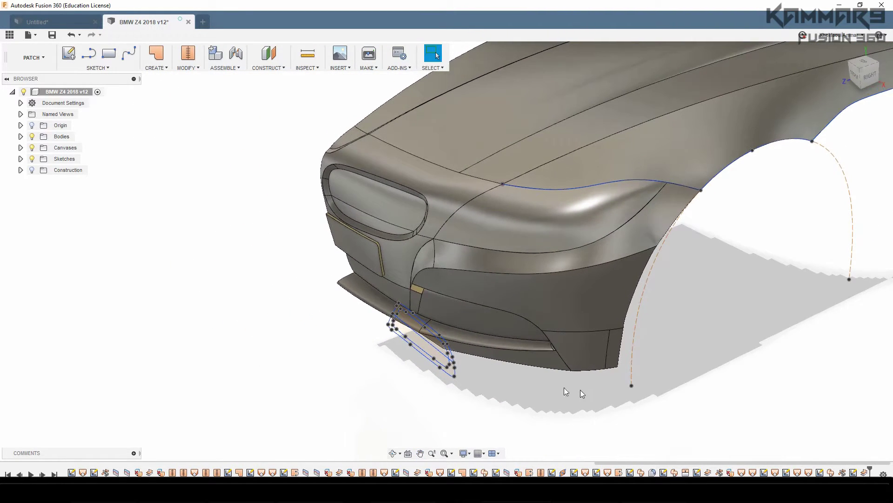
{"action": "key", "text": "ctrl+s"}
{"action": "middle_click_drag", "start_coordinate": [307, 295], "coordinate": [282, 308]}
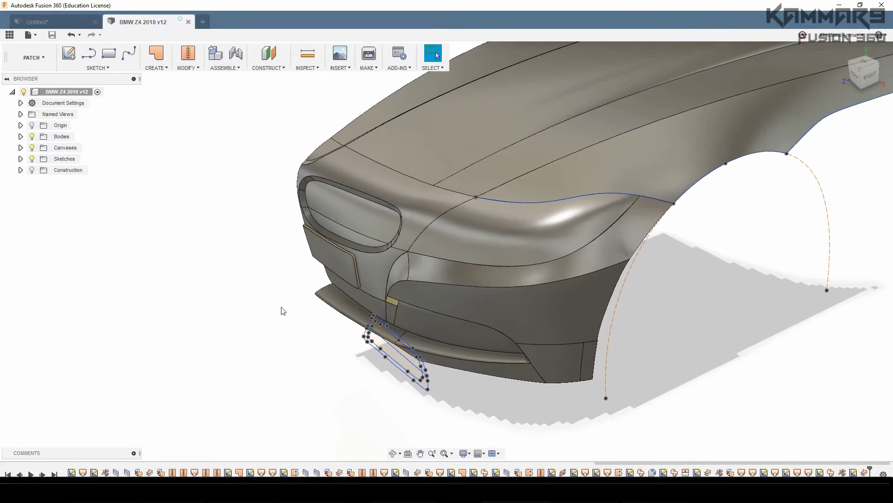
Split the bumper's side intake face with the outer outline of the intake grille sketch, with Extend Splitting Tool on.
{"action": "left_click", "coordinate": [216, 280]}
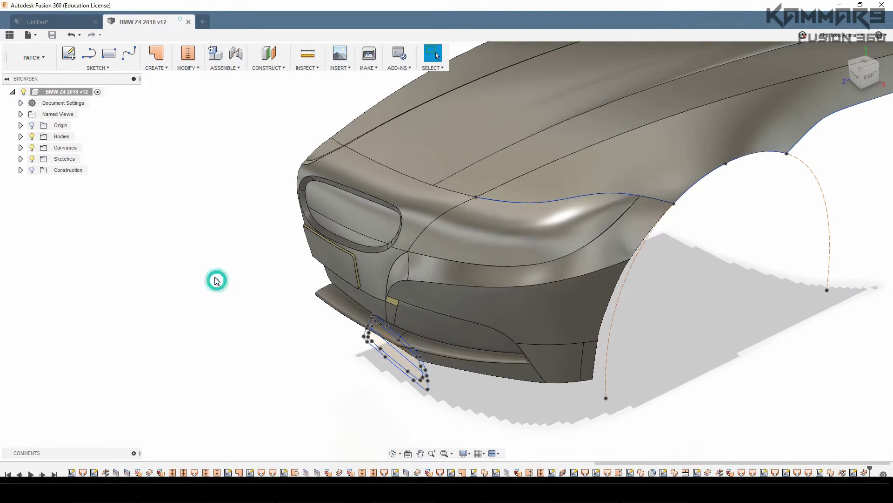
{"action": "left_click", "coordinate": [164, 69]}
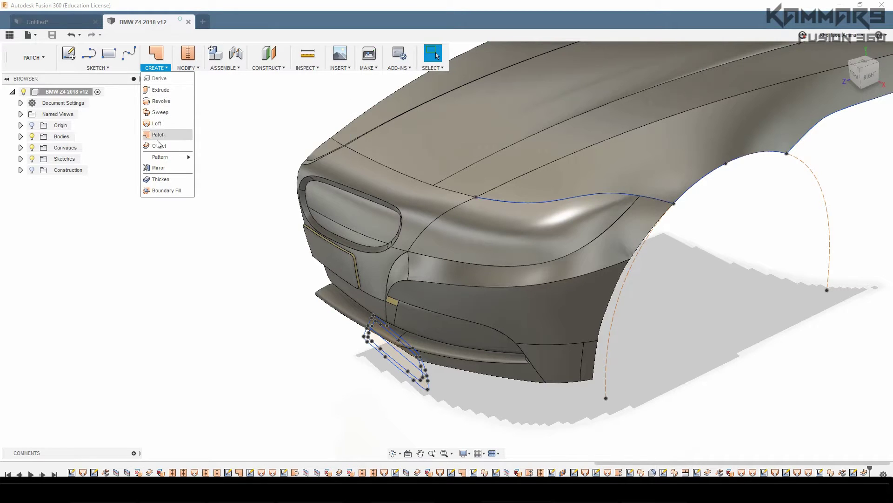
{"action": "mouse_move", "coordinate": [158, 156]}
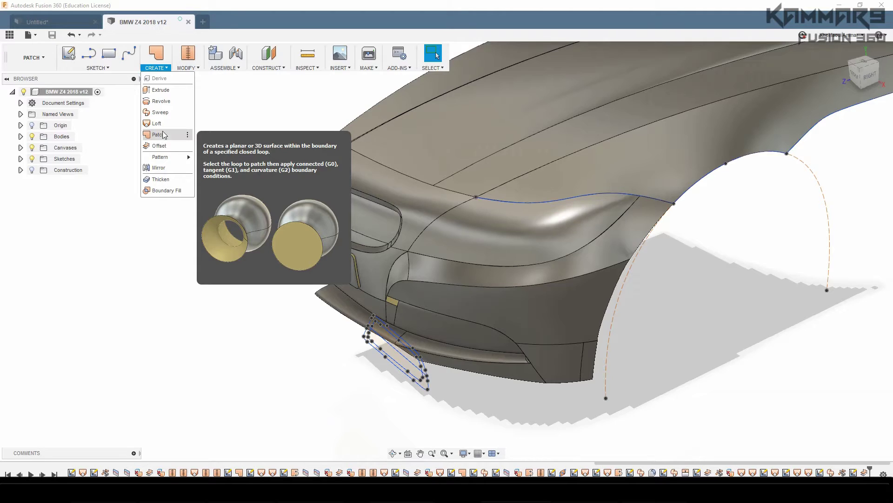
{"action": "left_click", "coordinate": [187, 67]}
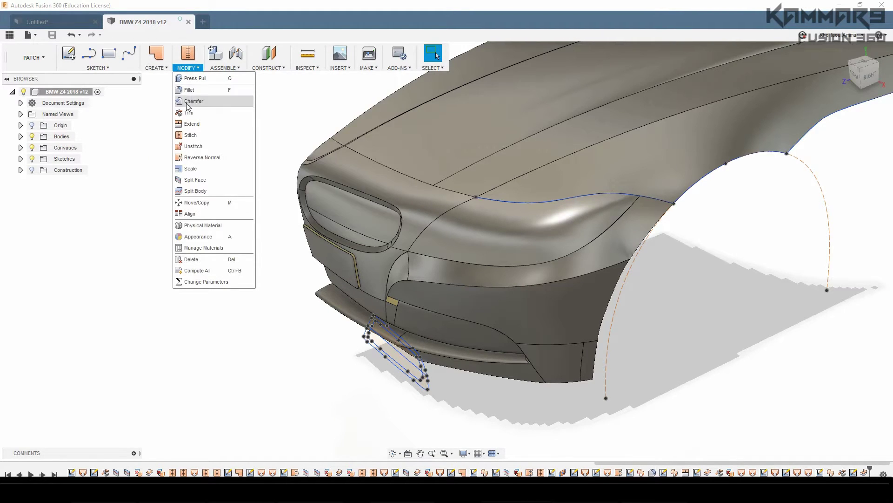
{"action": "left_click", "coordinate": [191, 178]}
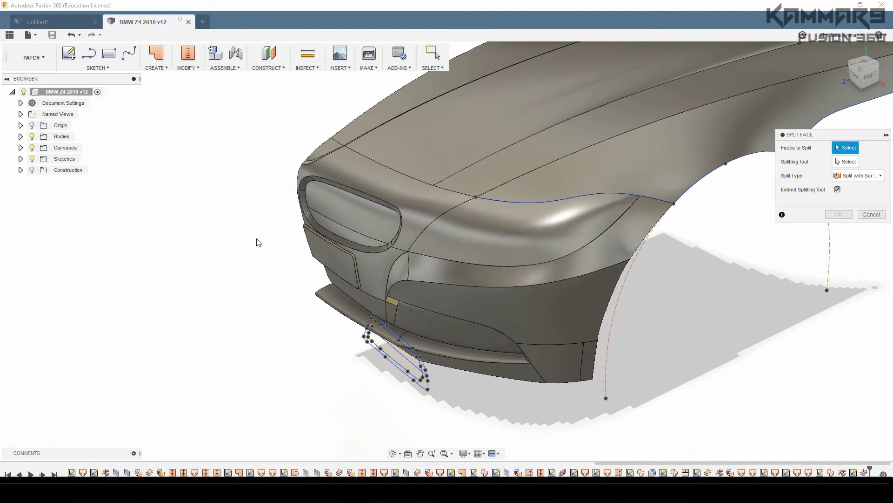
{"action": "middle_click_drag", "start_coordinate": [306, 248], "coordinate": [225, 232]}
{"action": "scroll", "coordinate": [312, 381], "scroll_direction": "up", "scroll_amount": 5}
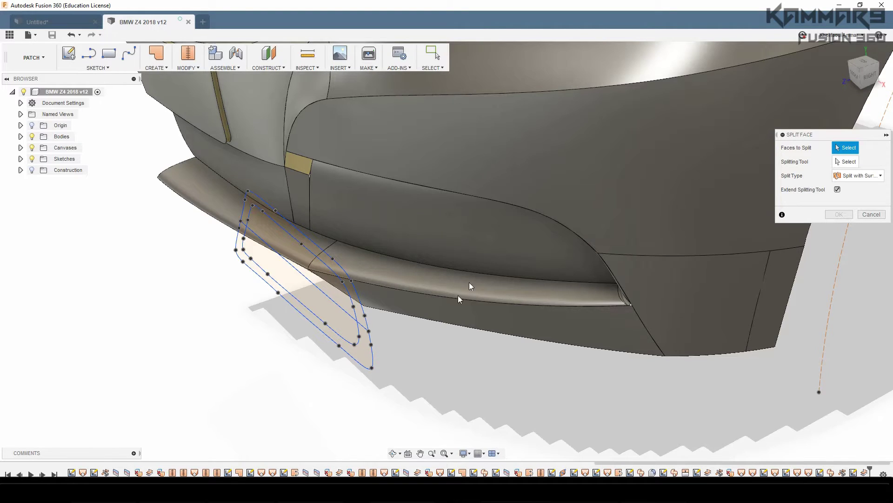
{"action": "left_click", "coordinate": [483, 253]}
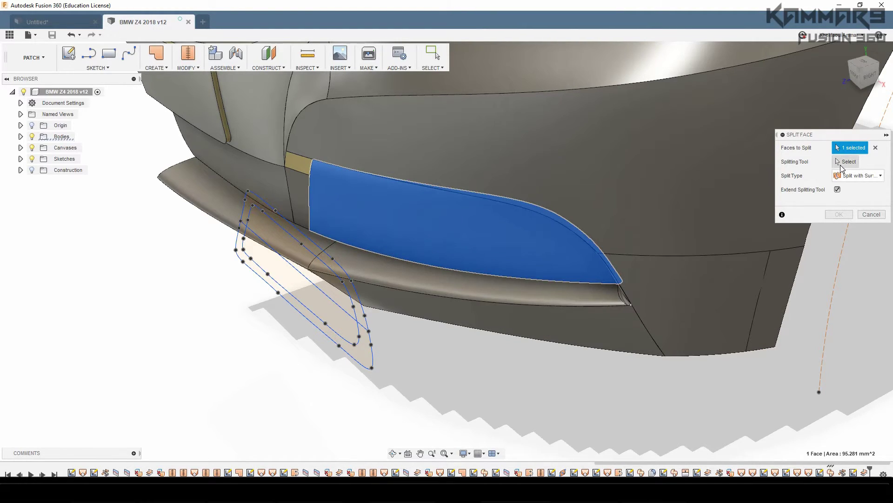
{"action": "left_click", "coordinate": [841, 163]}
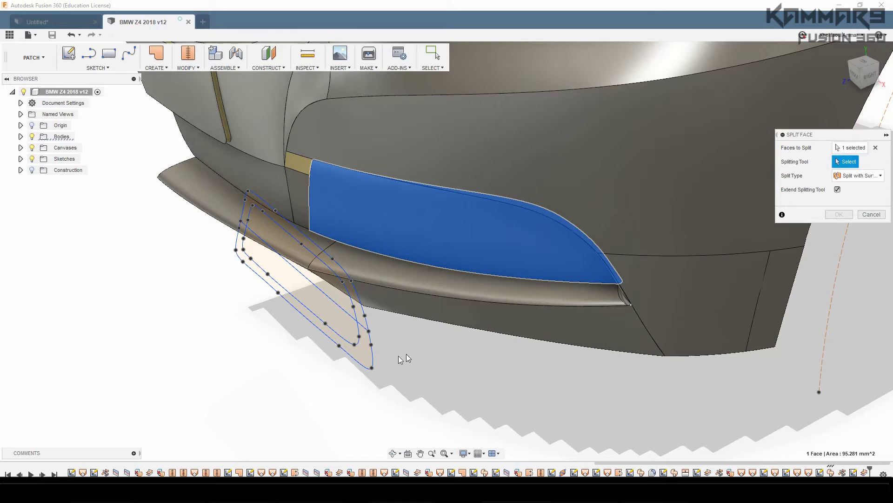
{"action": "left_click", "coordinate": [372, 363]}
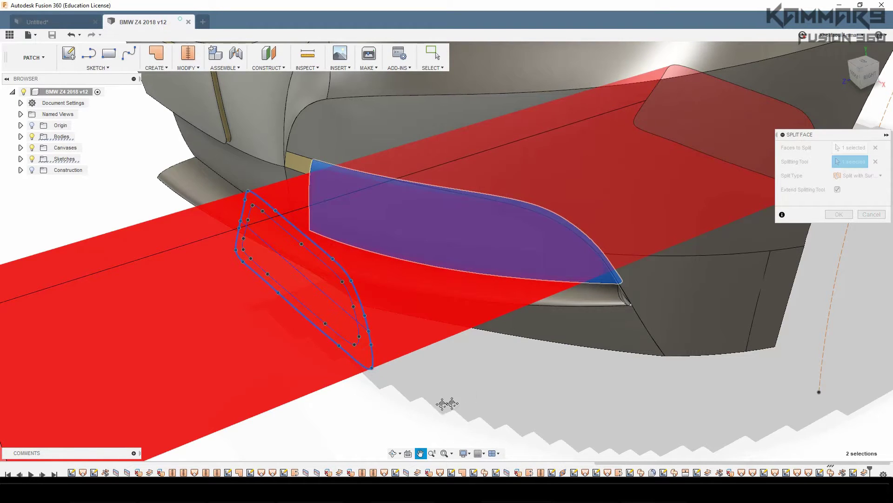
{"action": "middle_click_drag", "start_coordinate": [580, 361], "coordinate": [633, 339], "text": "shift"}
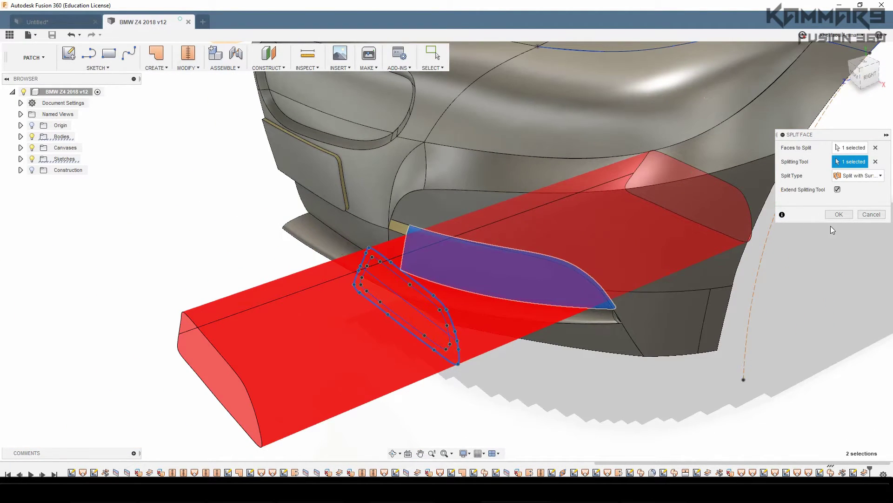
{"action": "left_click", "coordinate": [839, 215]}
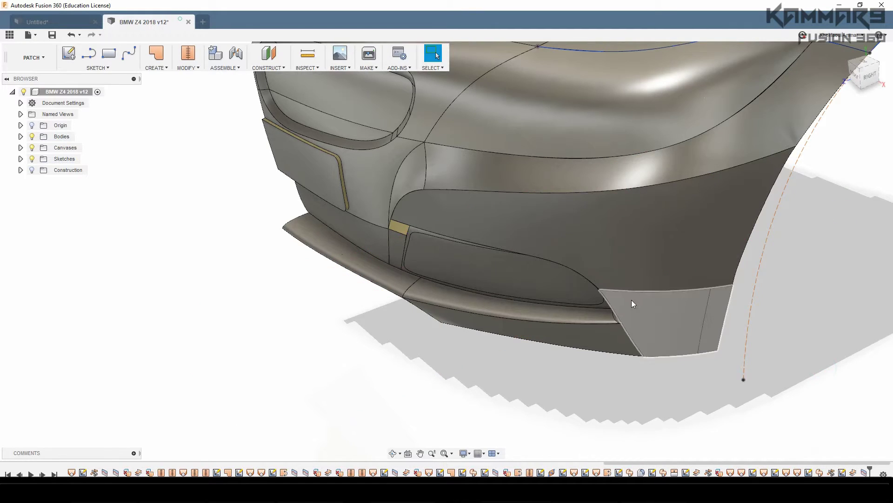
Edit the intake face split to include the offset surface behind the intake as a second face to split.
{"action": "mouse_move", "coordinate": [632, 301]}
{"action": "middle_mouse_down", "text": "shift"}
{"action": "mouse_move", "coordinate": [478, 321]}
{"action": "mouse_move", "coordinate": [562, 287]}
{"action": "mouse_move", "coordinate": [584, 313]}
{"action": "middle_mouse_up", "text": "shift"}
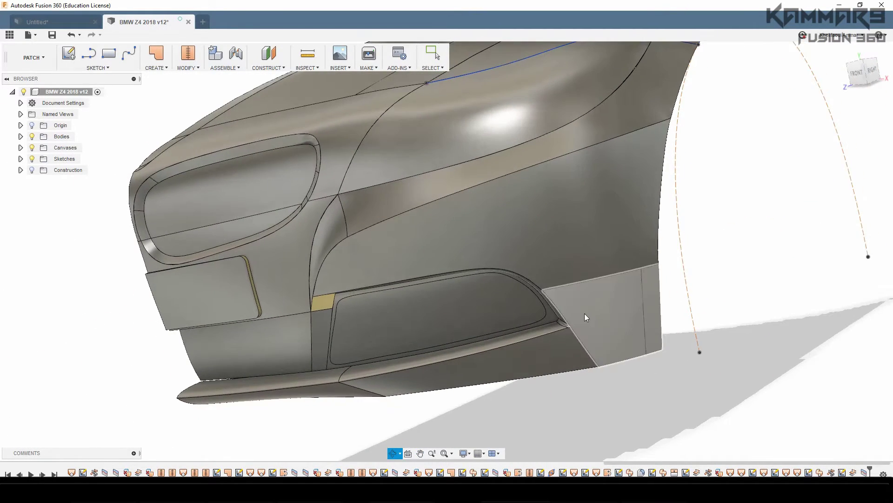
{"action": "right_click", "coordinate": [865, 472]}
{"action": "left_click", "coordinate": [837, 388]}
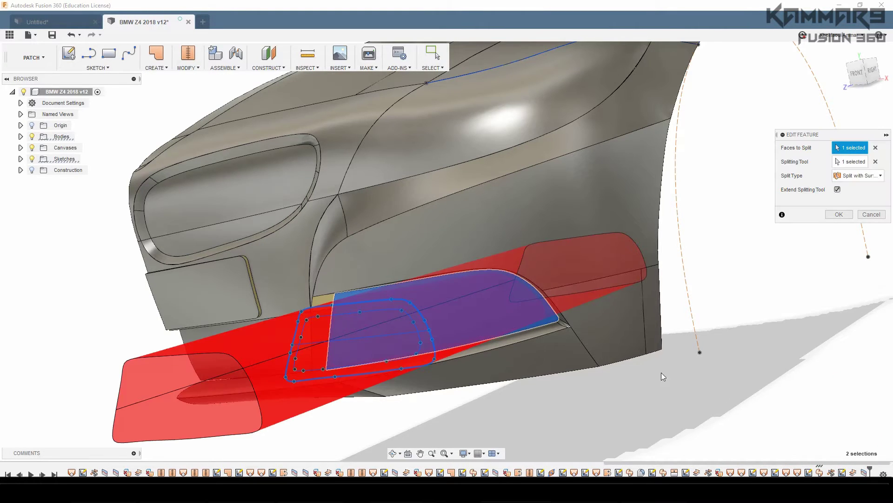
{"action": "middle_click_drag", "start_coordinate": [663, 376], "coordinate": [647, 323], "text": "shift"}
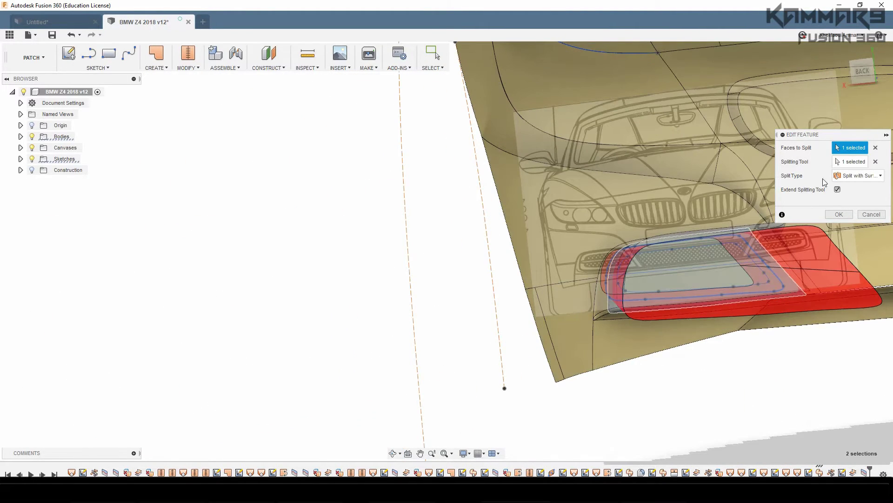
{"action": "left_click", "coordinate": [740, 285]}
{"action": "middle_click_drag", "start_coordinate": [704, 289], "coordinate": [764, 271], "text": "shift"}
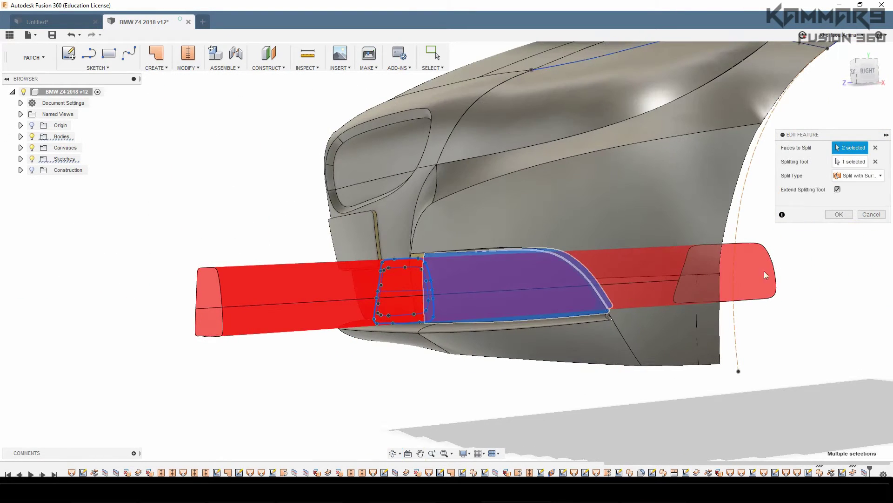
{"action": "left_click", "coordinate": [839, 215]}
{"action": "middle_click_drag", "start_coordinate": [559, 353], "coordinate": [517, 361], "text": "shift"}
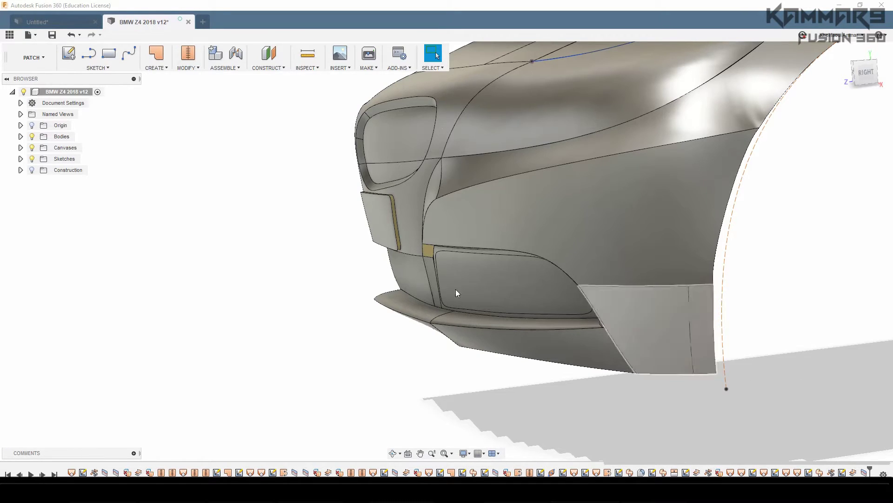
Start another Split Face operation and show Sketch33 with the intake grille outlines.
{"action": "left_click", "coordinate": [188, 65]}
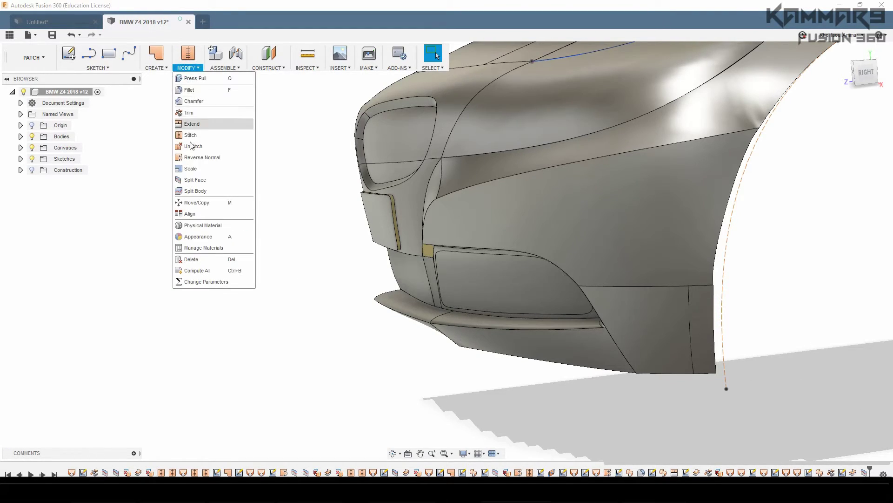
{"action": "left_click", "coordinate": [195, 183]}
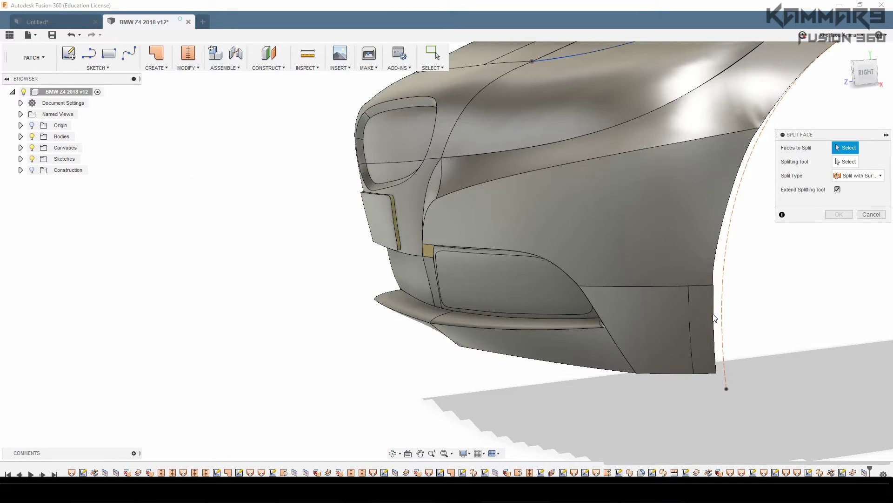
{"action": "middle_click_drag", "start_coordinate": [715, 318], "coordinate": [679, 308]}
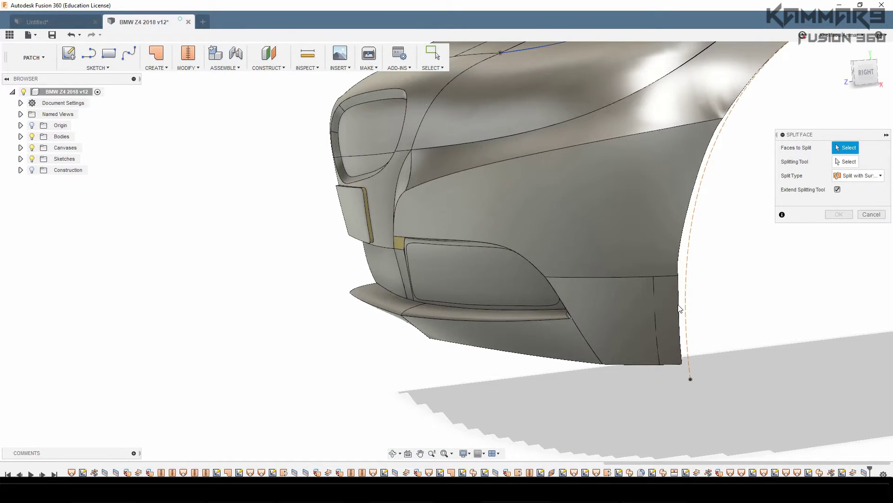
{"action": "middle_click_drag", "start_coordinate": [551, 361], "coordinate": [535, 377]}
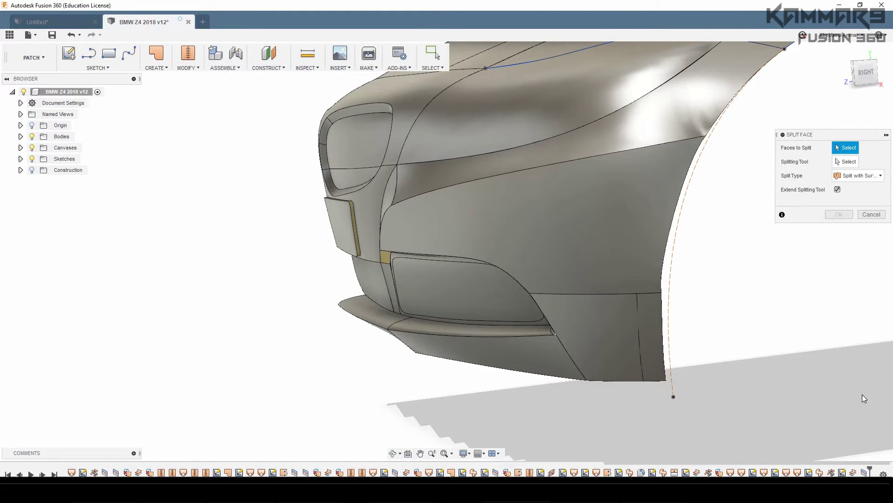
{"action": "left_click", "coordinate": [20, 160]}
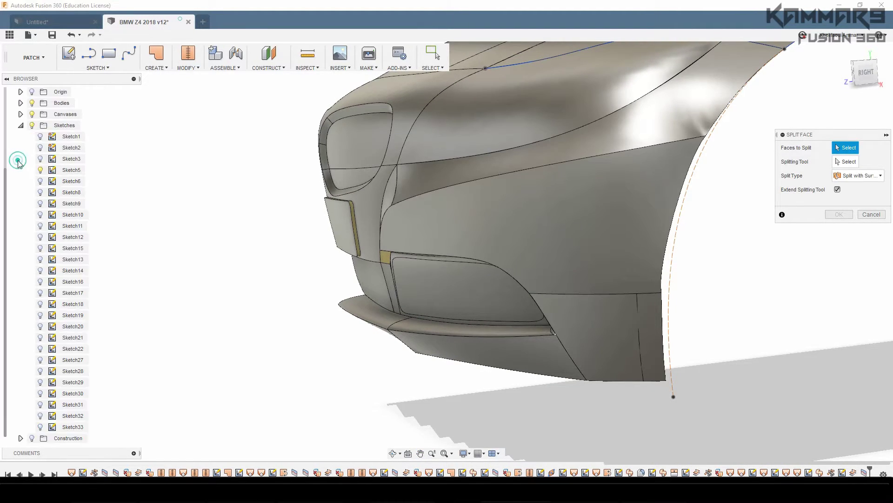
{"action": "left_click", "coordinate": [40, 427]}
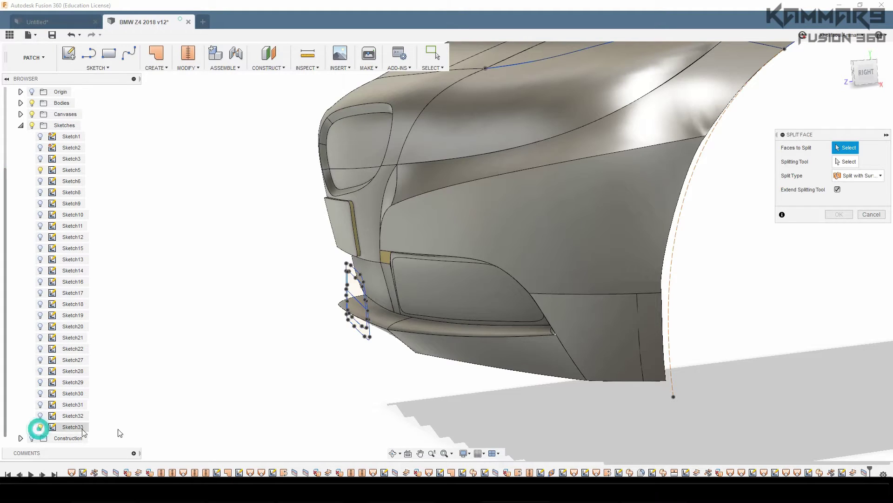
{"action": "middle_click_drag", "start_coordinate": [454, 324], "coordinate": [425, 325]}
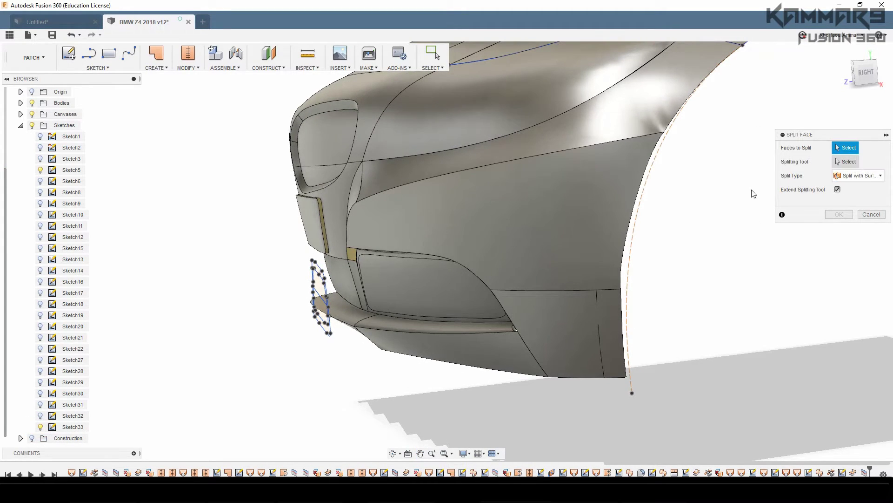
Select the side intake's inner face and the offset surface behind it as the two faces to split.
{"action": "left_click", "coordinate": [467, 298]}
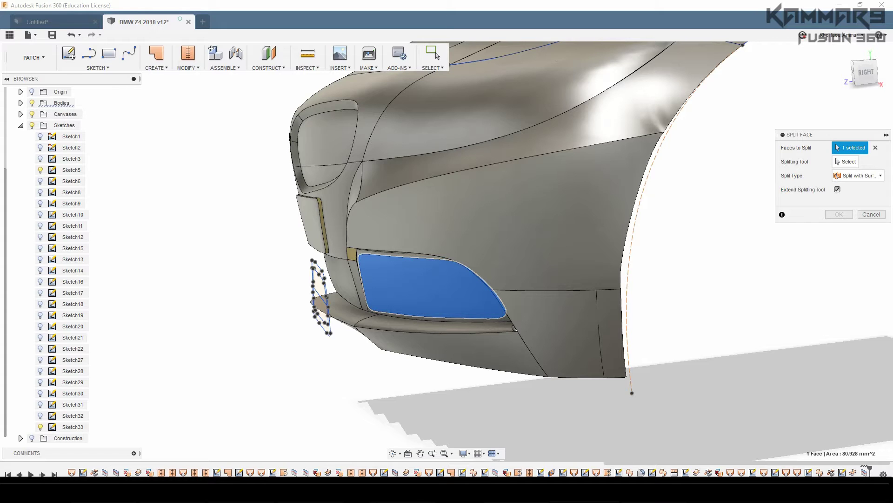
{"action": "middle_click_drag", "start_coordinate": [434, 380], "coordinate": [515, 438], "text": "shift"}
{"action": "middle_click_drag", "start_coordinate": [479, 415], "coordinate": [517, 427]}
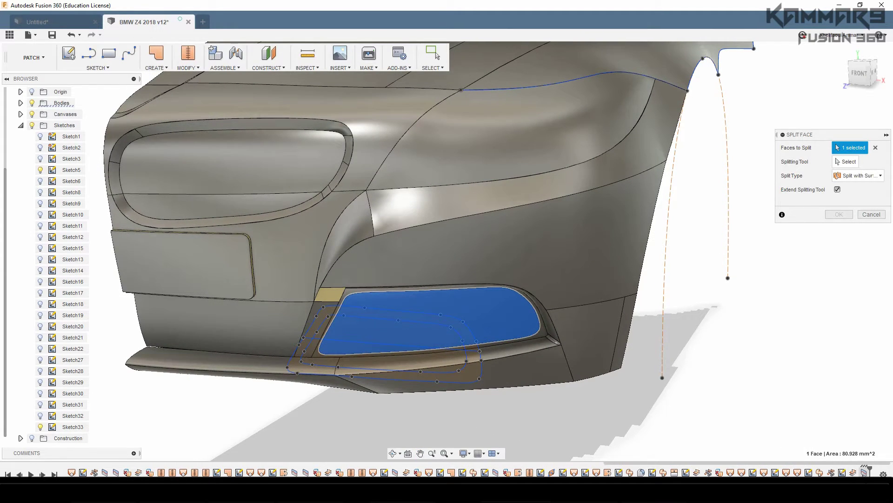
{"action": "middle_click_drag", "start_coordinate": [683, 406], "coordinate": [713, 421]}
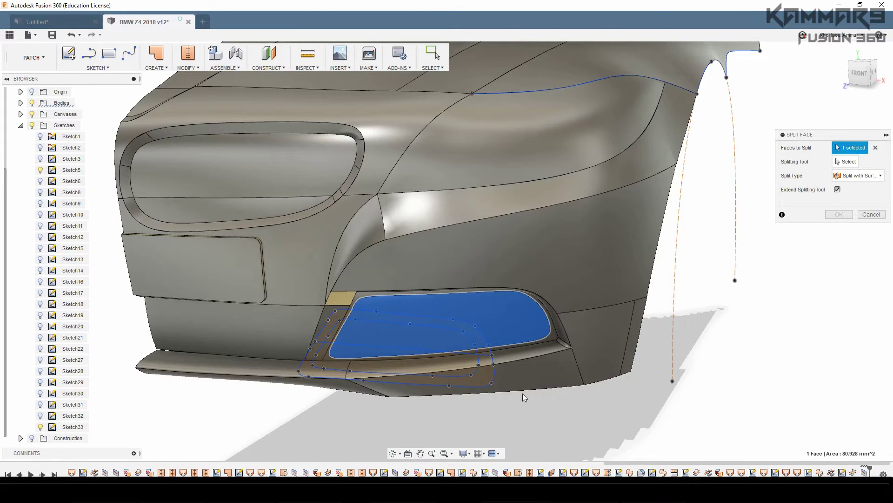
{"action": "middle_click_drag", "start_coordinate": [523, 393], "coordinate": [540, 397]}
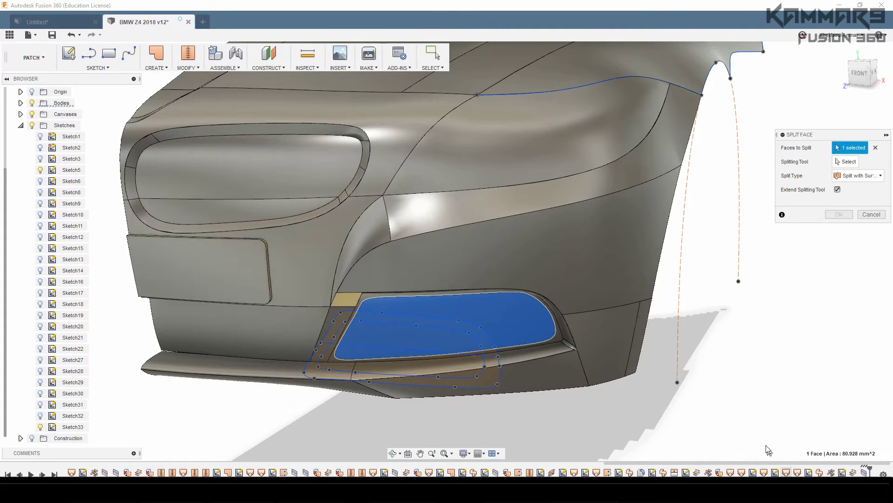
{"action": "middle_click_drag", "start_coordinate": [734, 411], "coordinate": [817, 404]}
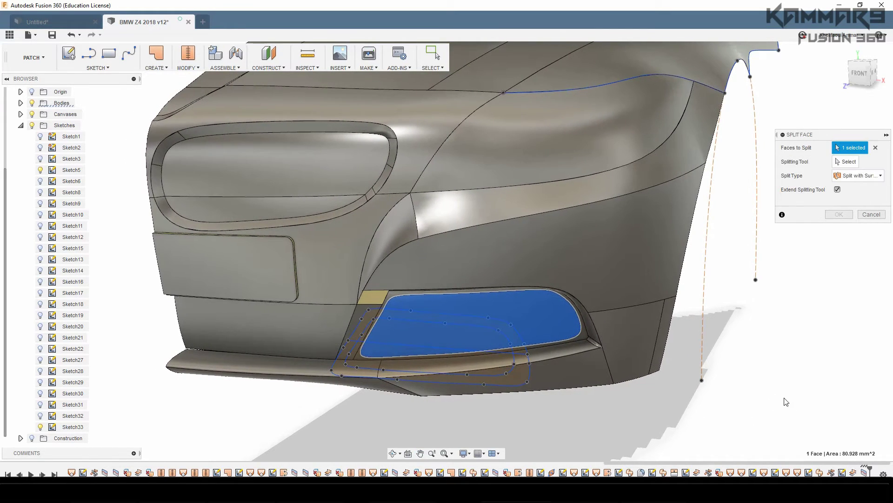
{"action": "middle_click_drag", "start_coordinate": [623, 401], "coordinate": [612, 397], "text": "shift"}
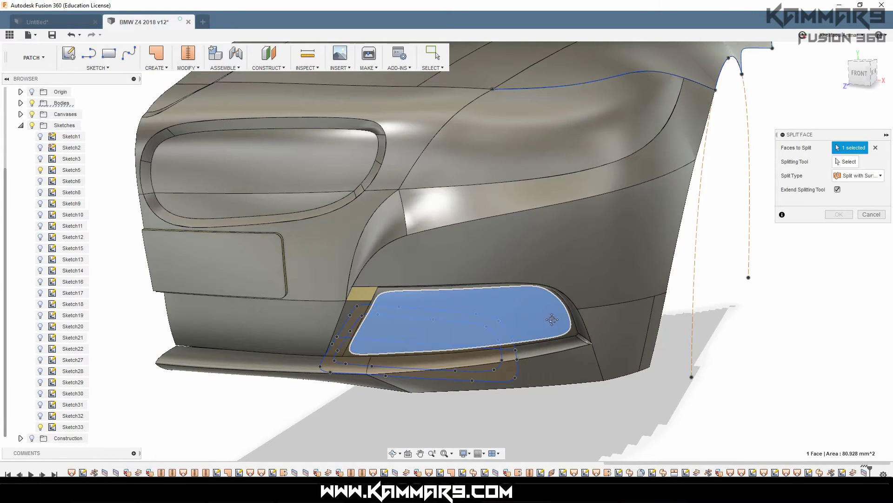
{"action": "middle_click_drag", "start_coordinate": [553, 319], "coordinate": [520, 328], "text": "shift"}
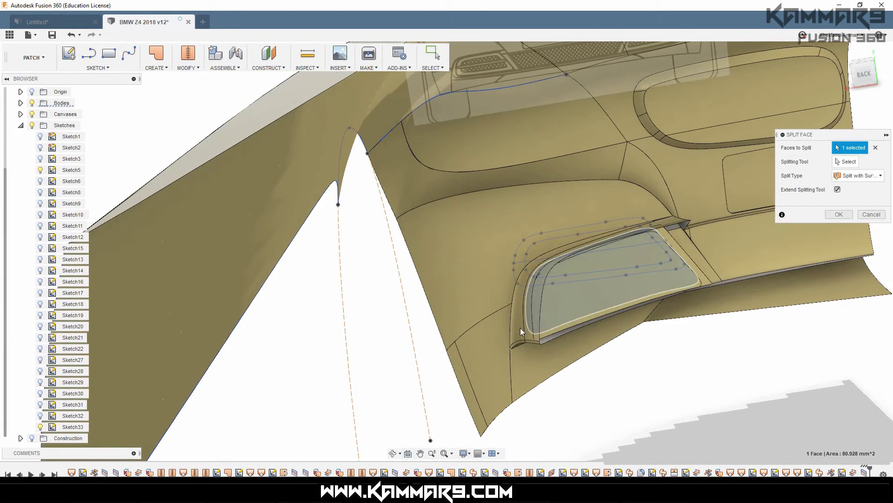
{"action": "left_click", "coordinate": [584, 301]}
Split both intake faces with the lengthwise middle line of the grille sketch, with Extend Splitting Tool on.
{"action": "left_click", "coordinate": [847, 161]}
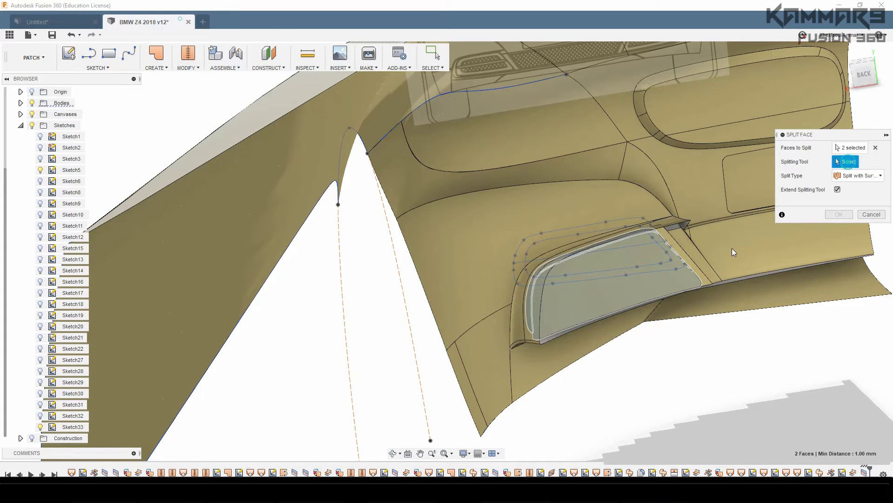
{"action": "mouse_move", "coordinate": [598, 317]}
{"action": "middle_mouse_down", "text": "shift"}
{"action": "mouse_move", "coordinate": [628, 296]}
{"action": "mouse_move", "coordinate": [655, 315]}
{"action": "middle_mouse_up", "text": "shift"}
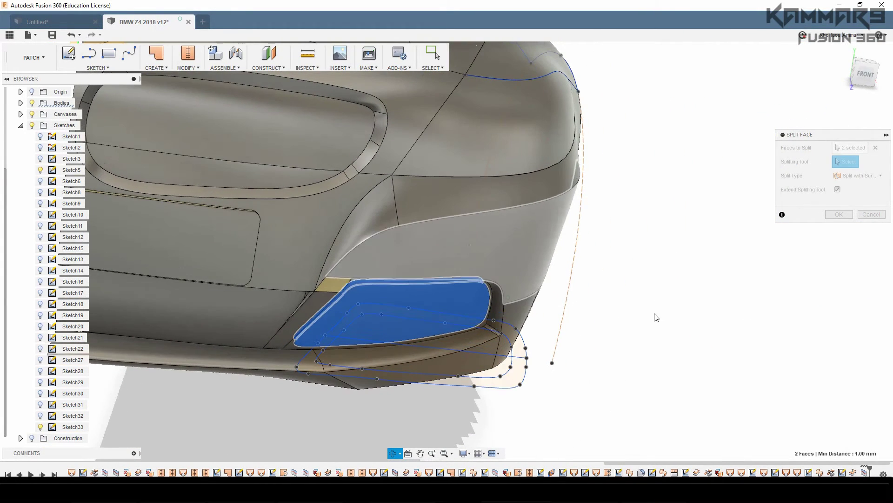
{"action": "left_click", "coordinate": [508, 360]}
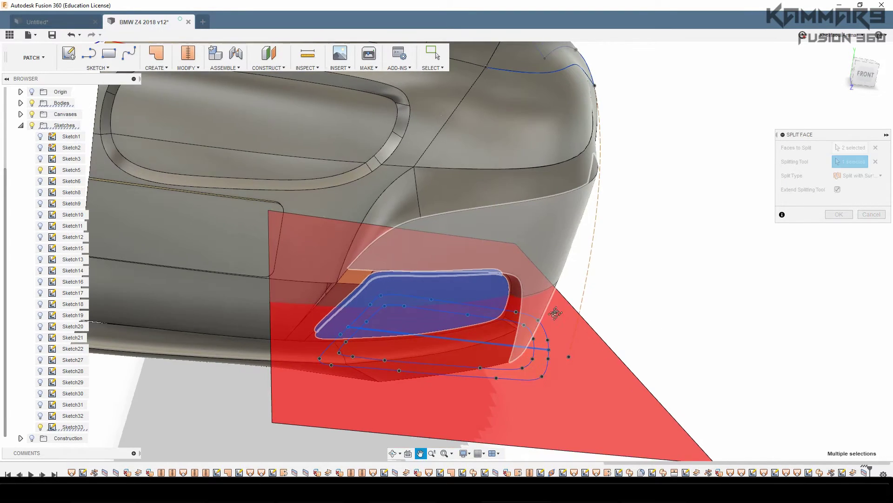
{"action": "scroll", "coordinate": [512, 315], "scroll_direction": "up", "scroll_amount": 3}
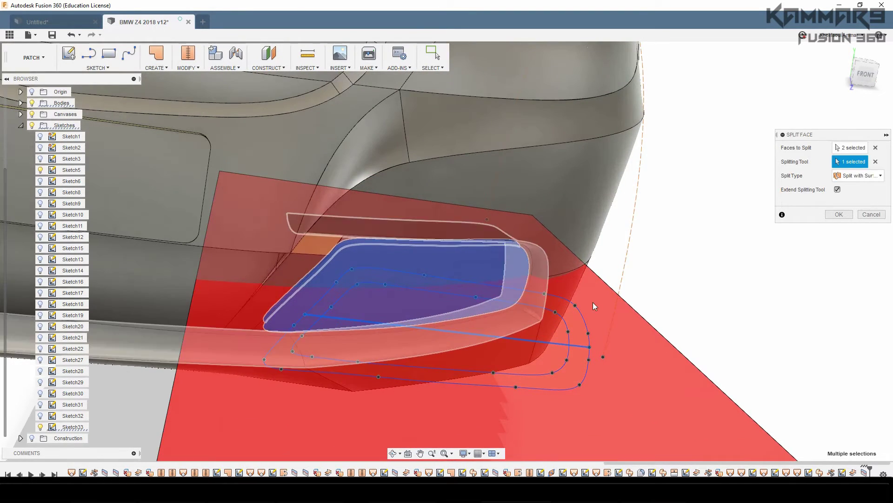
{"action": "left_click", "coordinate": [838, 214]}
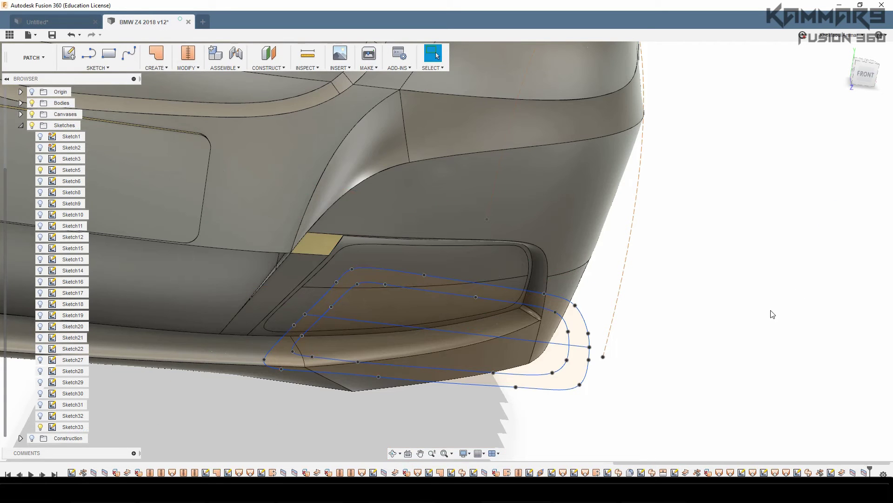
Hide Sketch33 with the intake grille outlines.
{"action": "middle_click_drag", "start_coordinate": [772, 314], "coordinate": [461, 372], "text": "shift"}
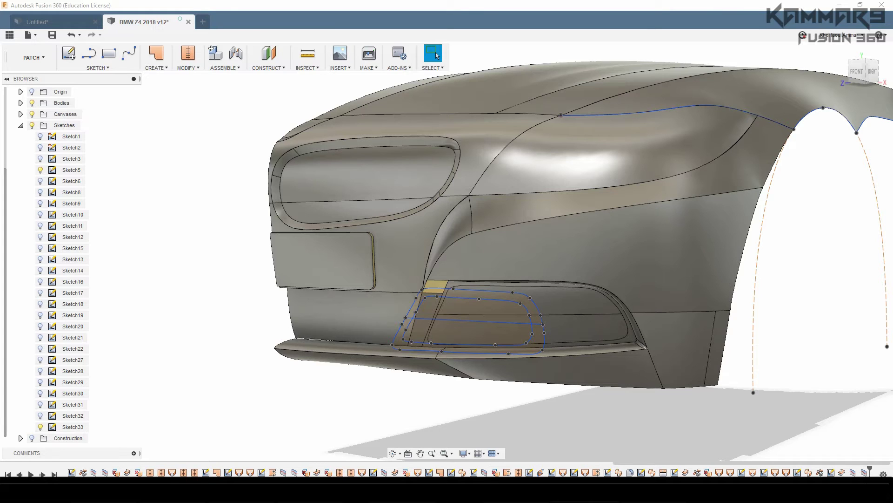
{"action": "middle_click_drag", "start_coordinate": [719, 386], "coordinate": [637, 361], "text": "shift"}
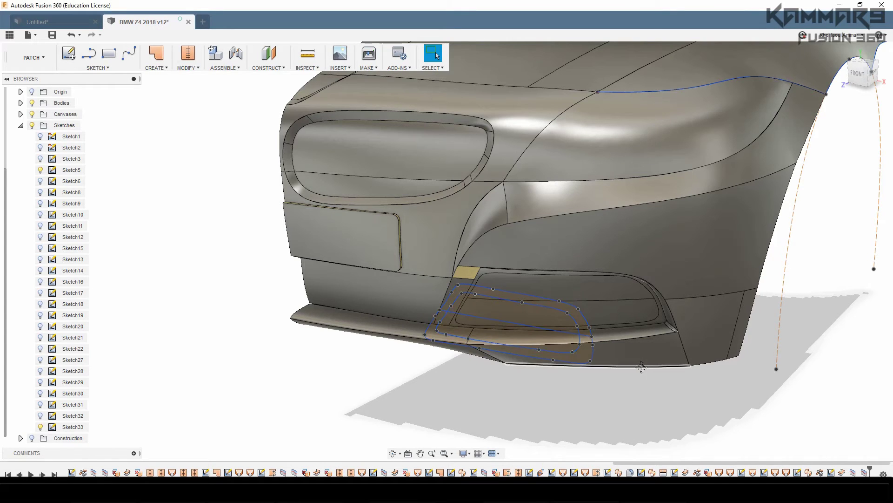
{"action": "middle_click_drag", "start_coordinate": [640, 368], "coordinate": [623, 363]}
{"action": "left_click", "coordinate": [40, 426]}
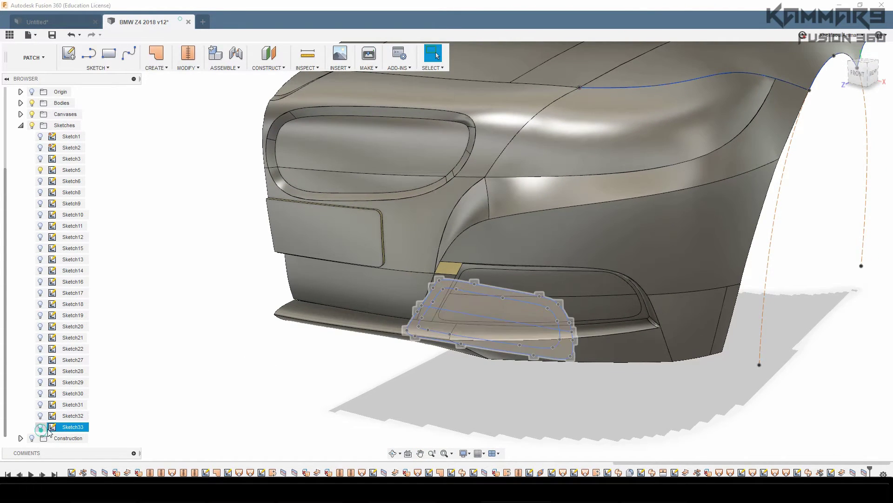
{"action": "middle_click_drag", "start_coordinate": [561, 362], "coordinate": [484, 361]}
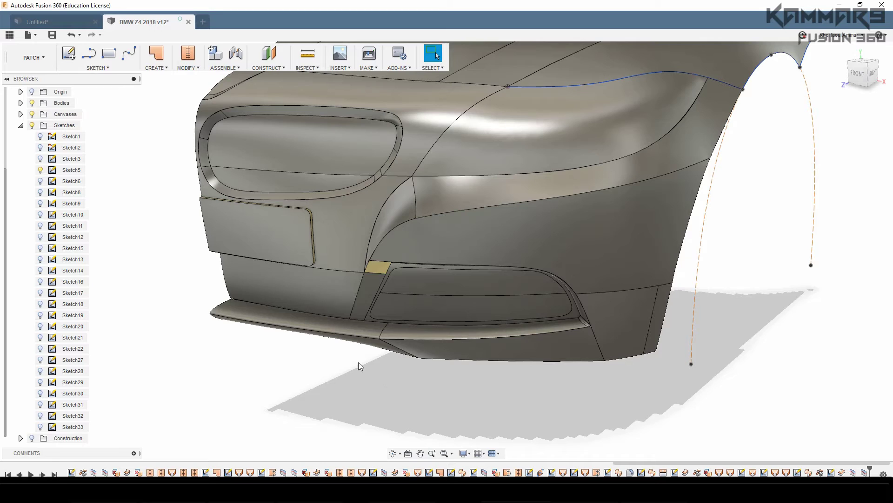
Start a fit point spline in a new sketch on the front origin plane, with the side intake in close view.
{"action": "left_click", "coordinate": [129, 53]}
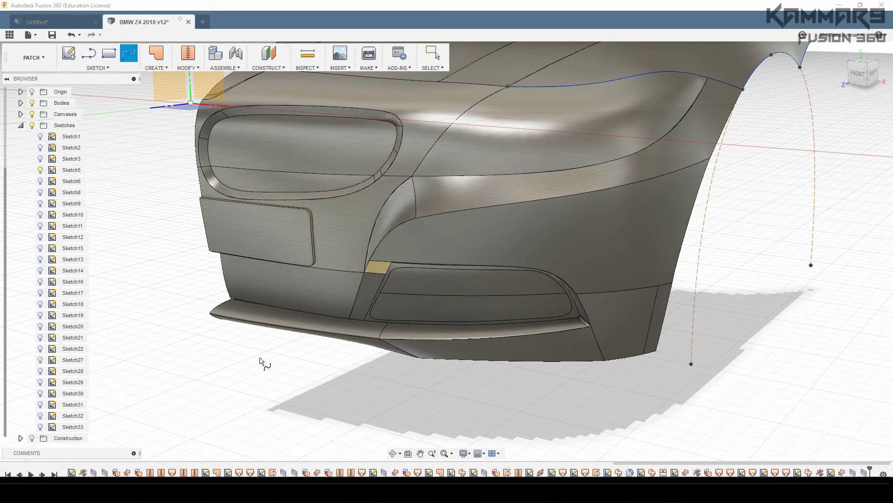
{"action": "scroll", "coordinate": [326, 387], "scroll_direction": "down", "scroll_amount": 5}
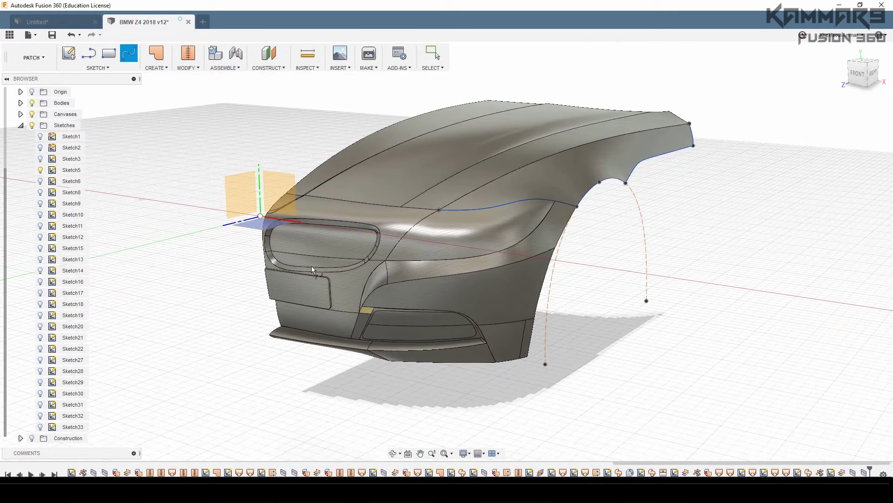
{"action": "left_click", "coordinate": [282, 186]}
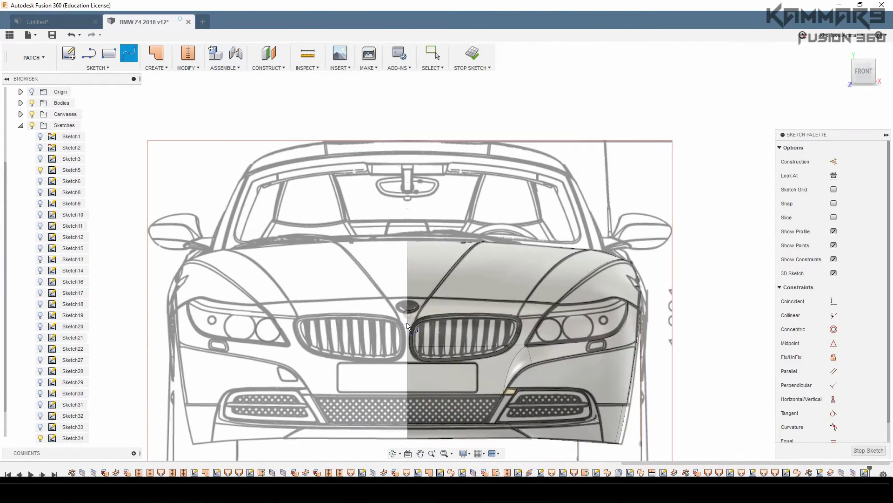
{"action": "scroll", "coordinate": [407, 324], "scroll_direction": "down", "scroll_amount": 5}
{"action": "middle_click_drag", "start_coordinate": [408, 325], "coordinate": [196, 372], "text": "shift"}
{"action": "scroll", "coordinate": [371, 358], "scroll_direction": "down", "scroll_amount": 6}
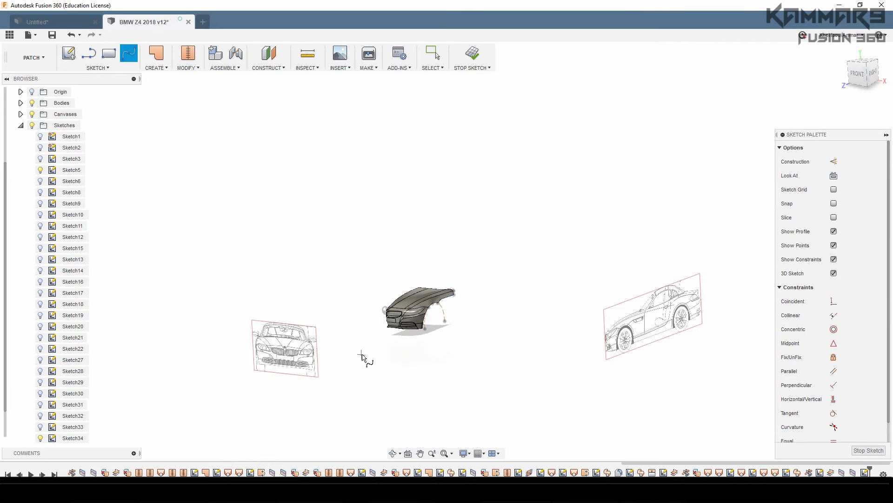
{"action": "scroll", "coordinate": [505, 338], "scroll_direction": "up", "scroll_amount": 3}
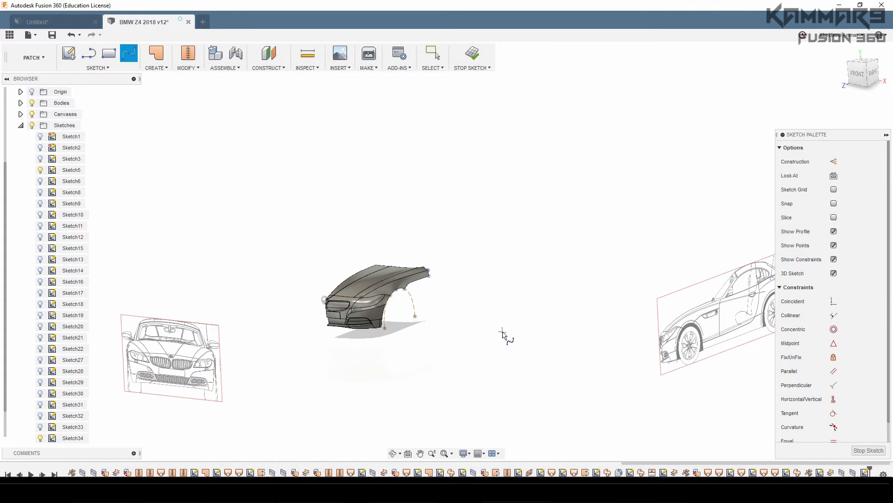
{"action": "scroll", "coordinate": [325, 321], "scroll_direction": "up", "scroll_amount": 10}
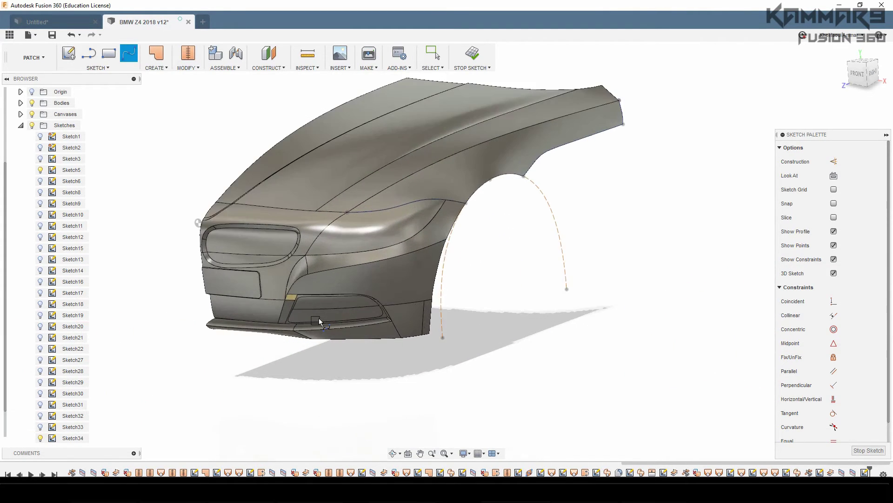
{"action": "scroll", "coordinate": [280, 306], "scroll_direction": "up", "scroll_amount": 6}
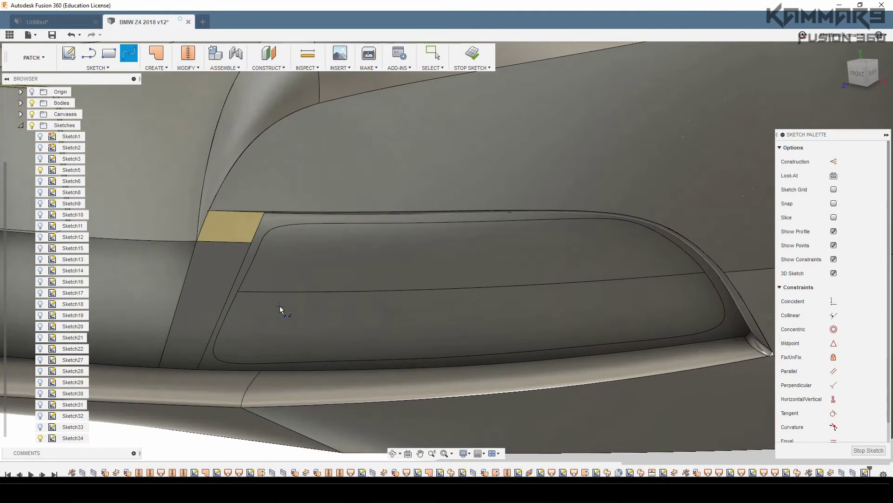
Draw a six-point spline along the intake's middle split edge from one side of the inner outline to the other, and finish the sketch.
{"action": "left_click", "coordinate": [238, 292]}
{"action": "left_click", "coordinate": [330, 294]}
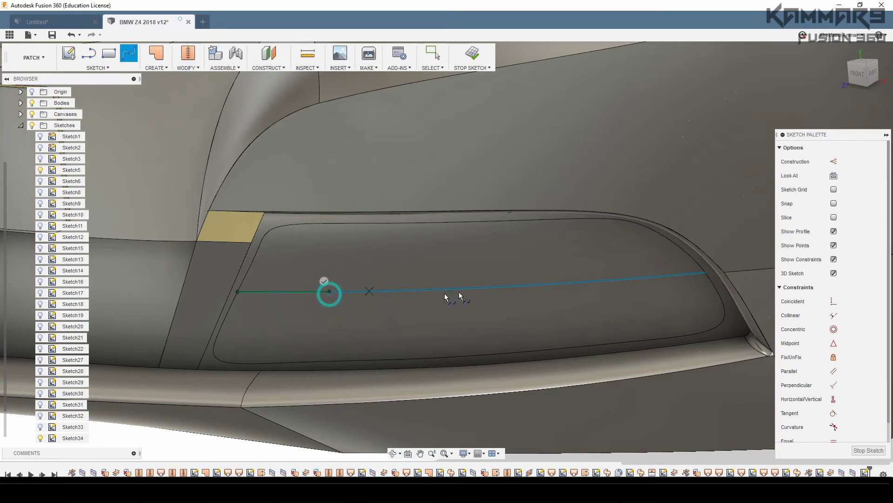
{"action": "left_click", "coordinate": [491, 288]}
{"action": "left_click", "coordinate": [594, 282]}
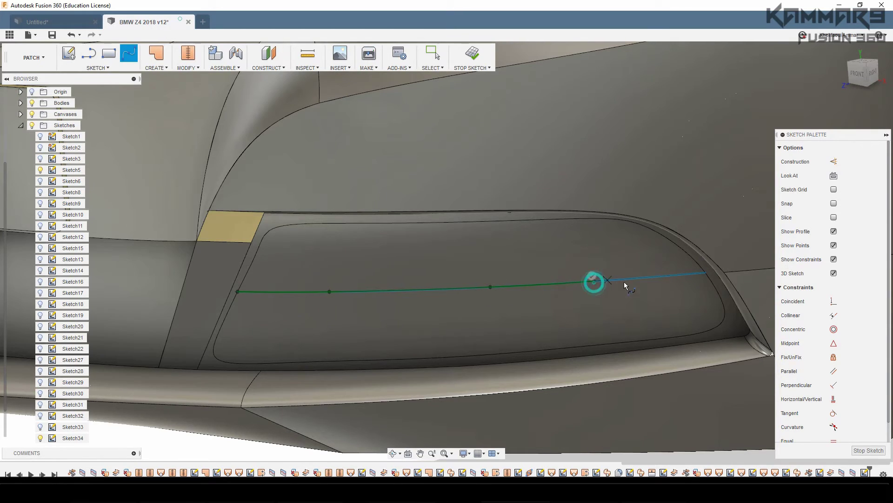
{"action": "left_click", "coordinate": [650, 278]}
{"action": "left_click", "coordinate": [705, 272]}
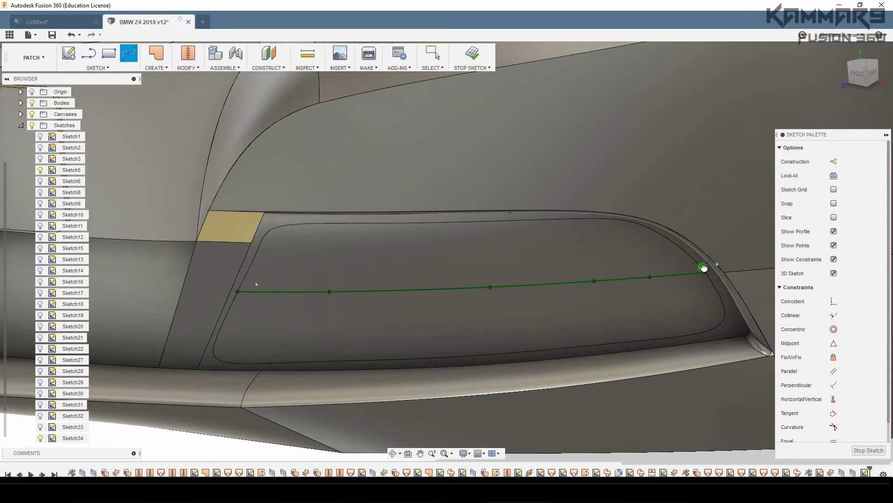
{"action": "left_click", "coordinate": [705, 270]}
{"action": "scroll", "coordinate": [436, 338], "scroll_direction": "down", "scroll_amount": 3}
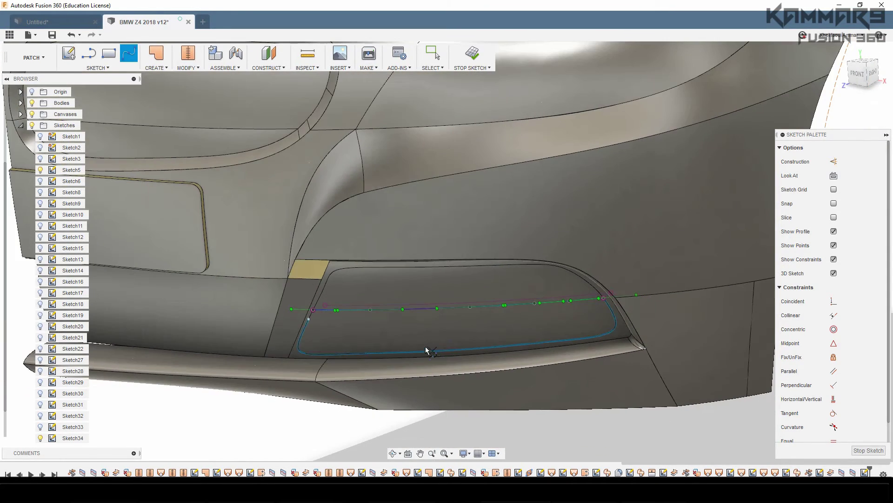
{"action": "mouse_move", "coordinate": [425, 346]}
{"action": "middle_mouse_down"}
{"action": "mouse_move", "coordinate": [377, 317]}
{"action": "mouse_move", "coordinate": [386, 321]}
{"action": "mouse_move", "coordinate": [377, 339]}
{"action": "mouse_move", "coordinate": [379, 315]}
{"action": "middle_mouse_up"}
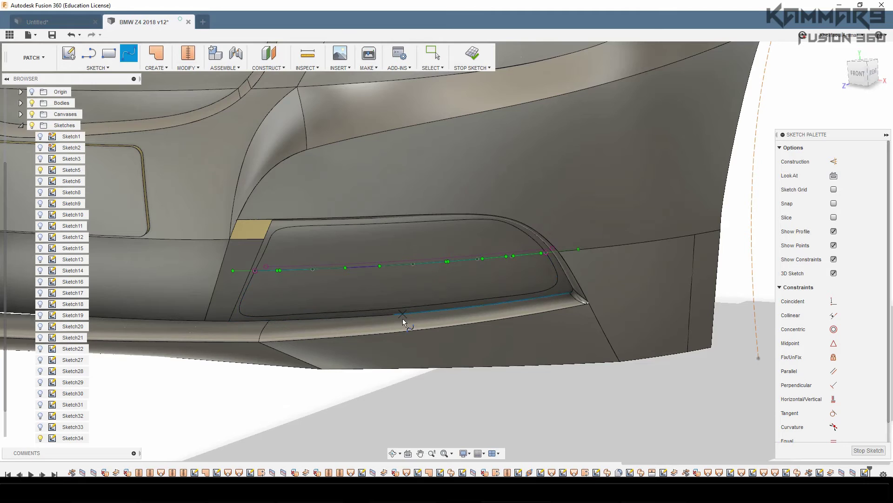
{"action": "middle_click_drag", "start_coordinate": [494, 390], "coordinate": [484, 389]}
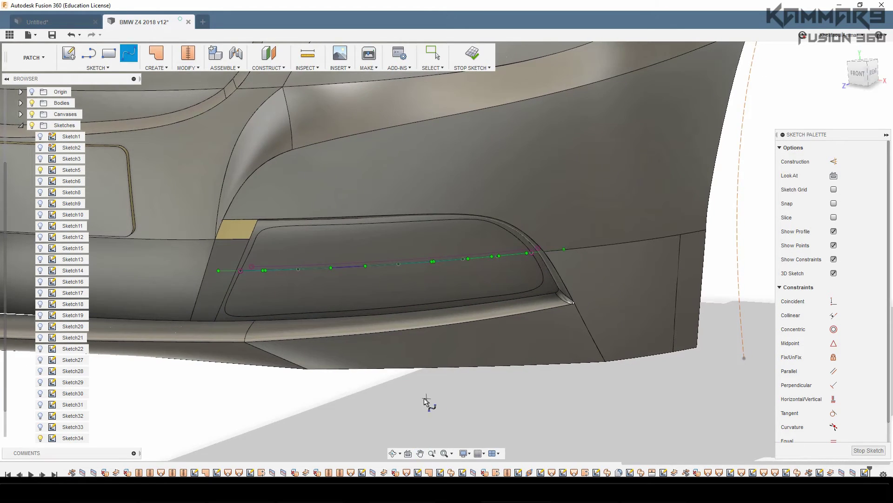
{"action": "left_click", "coordinate": [859, 454]}
Extrude the spline along the side intake's middle split edge by -1 mm to one side as a new body.
{"action": "scroll", "coordinate": [668, 416], "scroll_direction": "up", "scroll_amount": 3}
{"action": "scroll", "coordinate": [508, 365], "scroll_direction": "down", "scroll_amount": 3}
{"action": "middle_click_drag", "start_coordinate": [494, 340], "coordinate": [506, 294]}
{"action": "left_click", "coordinate": [498, 399]}
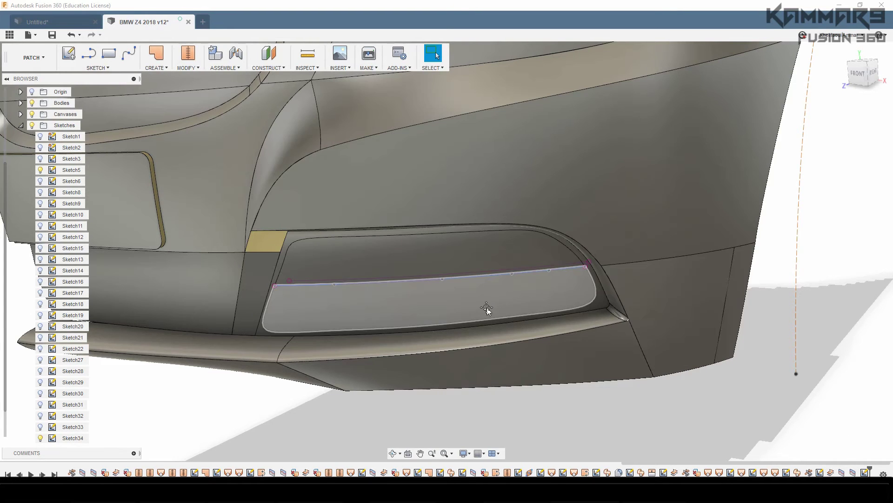
{"action": "scroll", "coordinate": [495, 312], "scroll_direction": "up", "scroll_amount": 2}
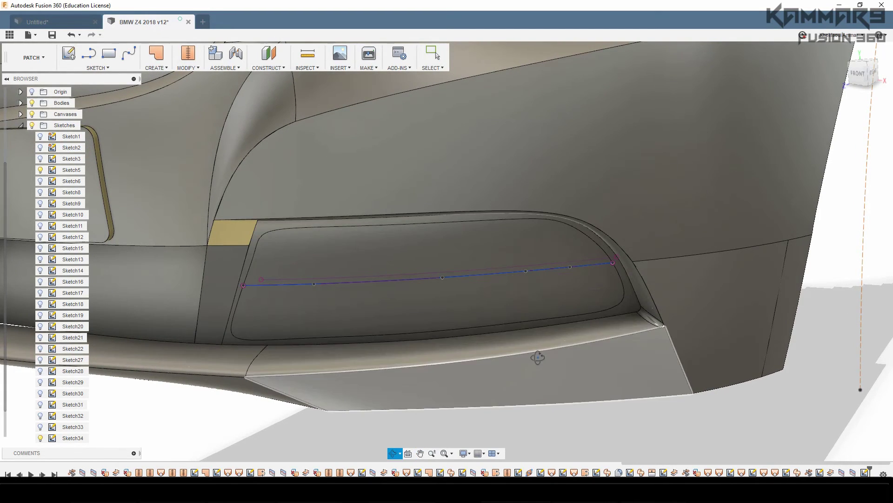
{"action": "middle_click_drag", "start_coordinate": [534, 359], "coordinate": [571, 434], "text": "shift"}
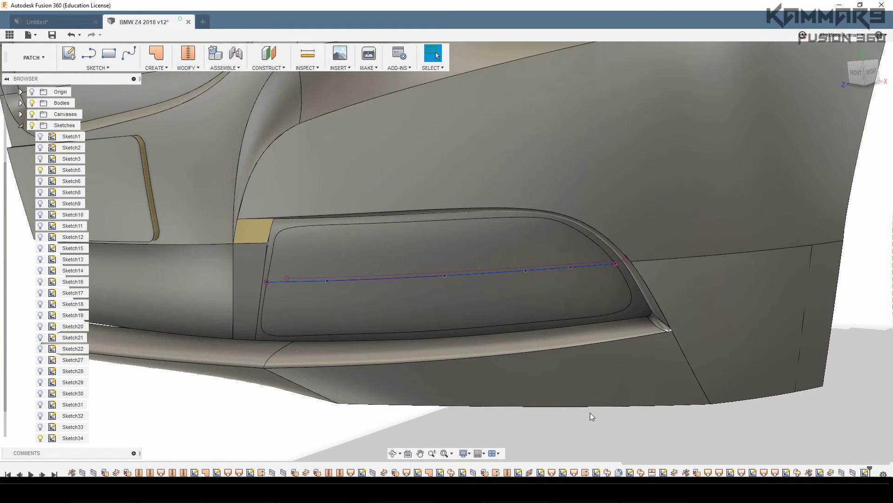
{"action": "left_click", "coordinate": [157, 65]}
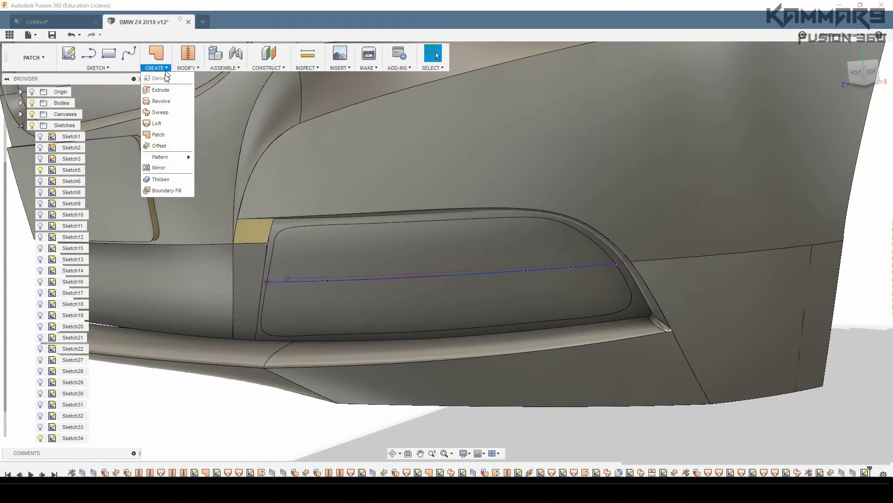
{"action": "left_click", "coordinate": [162, 89]}
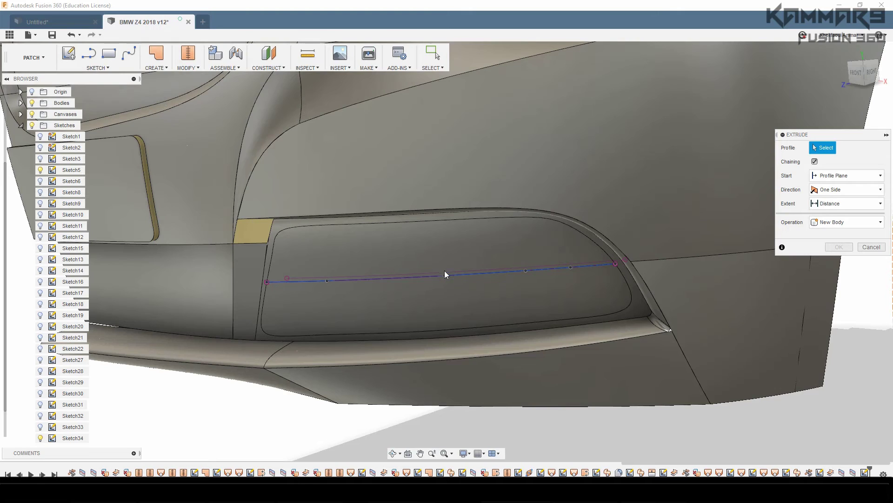
{"action": "left_click", "coordinate": [821, 149]}
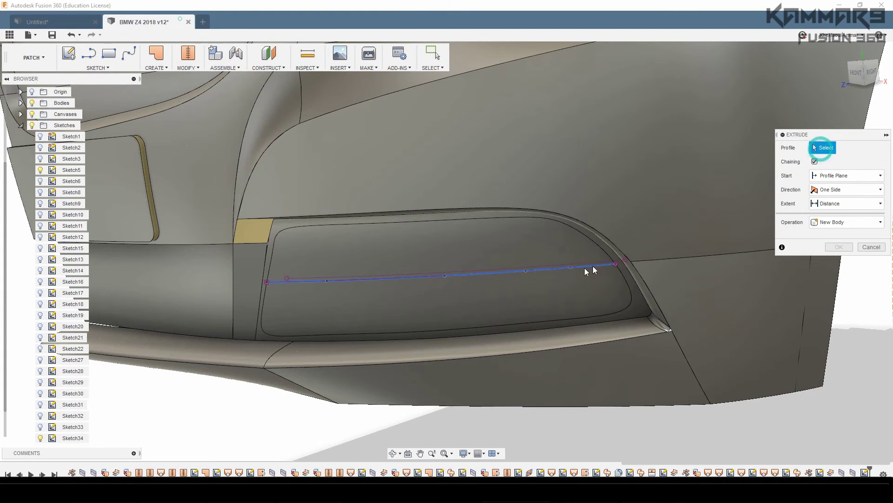
{"action": "left_click", "coordinate": [582, 267]}
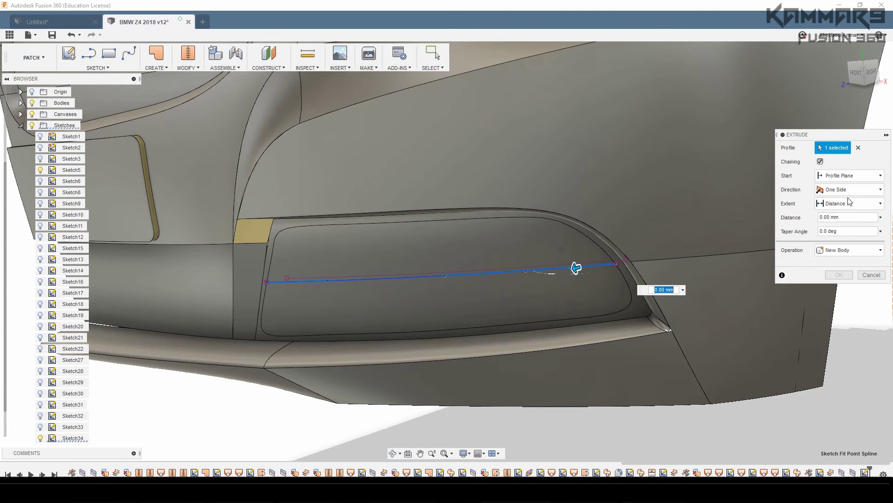
{"action": "left_click", "coordinate": [838, 217]}
{"action": "type", "text": "-1"}
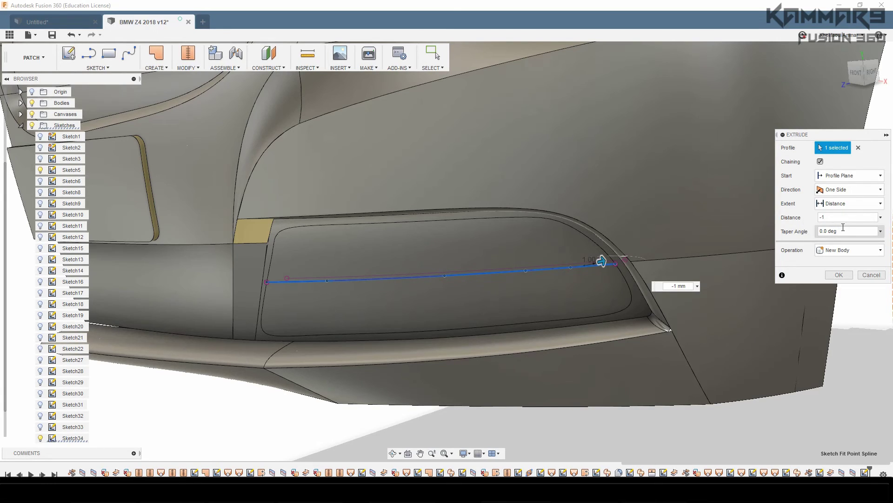
{"action": "left_click", "coordinate": [842, 275]}
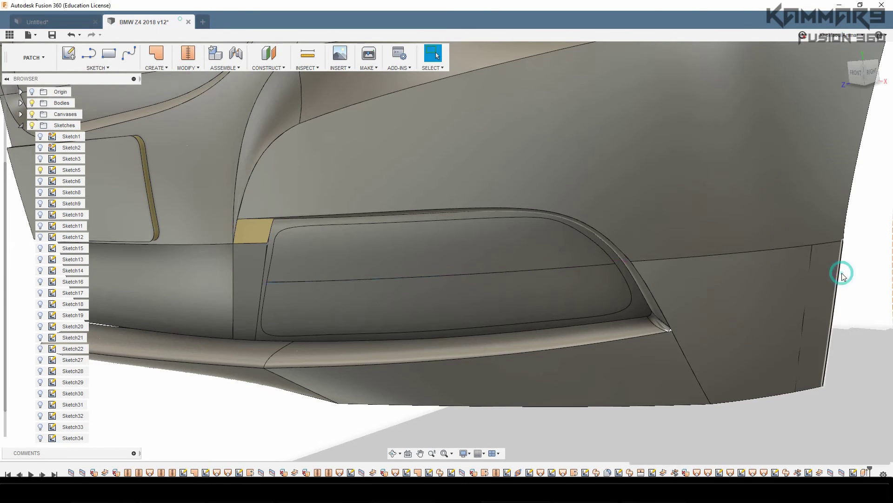
Delete the upper and lower inner faces of the side intake to open it up around the middle strip.
{"action": "left_click", "coordinate": [680, 429]}
{"action": "scroll", "coordinate": [489, 339], "scroll_direction": "down", "scroll_amount": 5}
{"action": "middle_click_drag", "start_coordinate": [489, 343], "coordinate": [667, 336], "text": "shift"}
{"action": "scroll", "coordinate": [668, 336], "scroll_direction": "up", "scroll_amount": 3}
{"action": "middle_click_drag", "start_coordinate": [506, 305], "coordinate": [449, 315]}
{"action": "scroll", "coordinate": [450, 314], "scroll_direction": "up", "scroll_amount": 1}
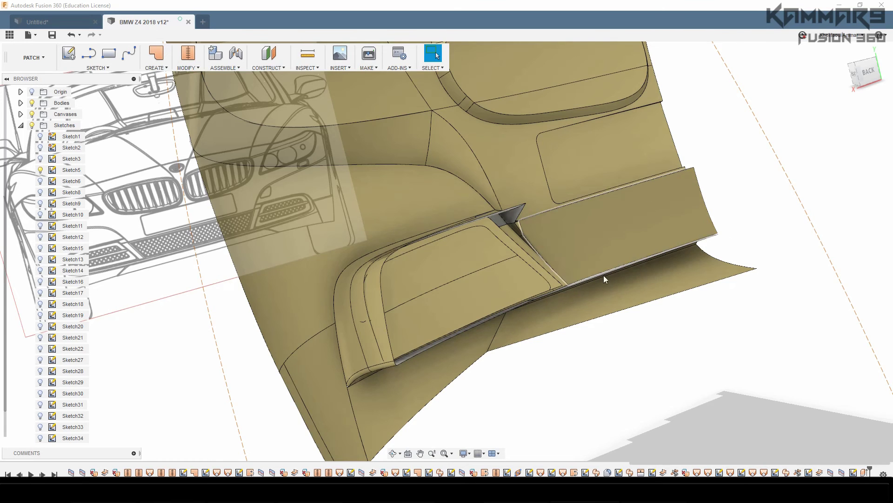
{"action": "middle_click_drag", "start_coordinate": [494, 361], "coordinate": [543, 305], "text": "shift"}
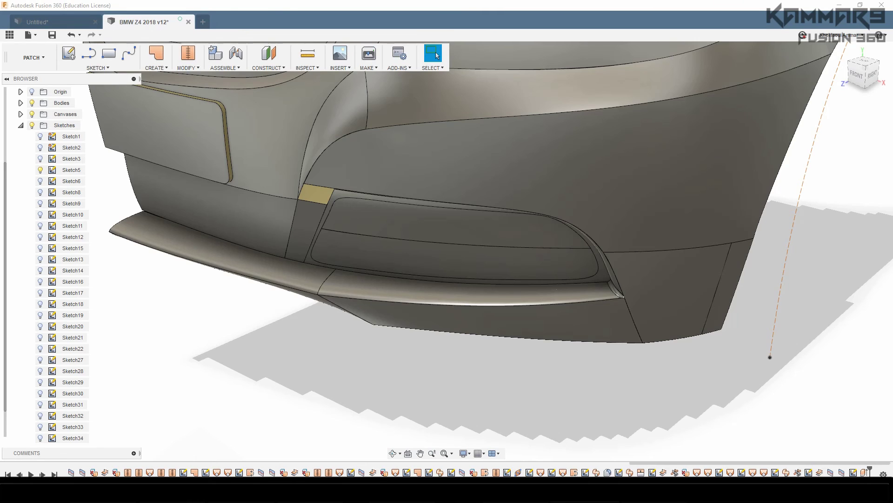
{"action": "middle_click_drag", "start_coordinate": [484, 402], "coordinate": [480, 468]}
{"action": "left_click", "coordinate": [525, 334]}
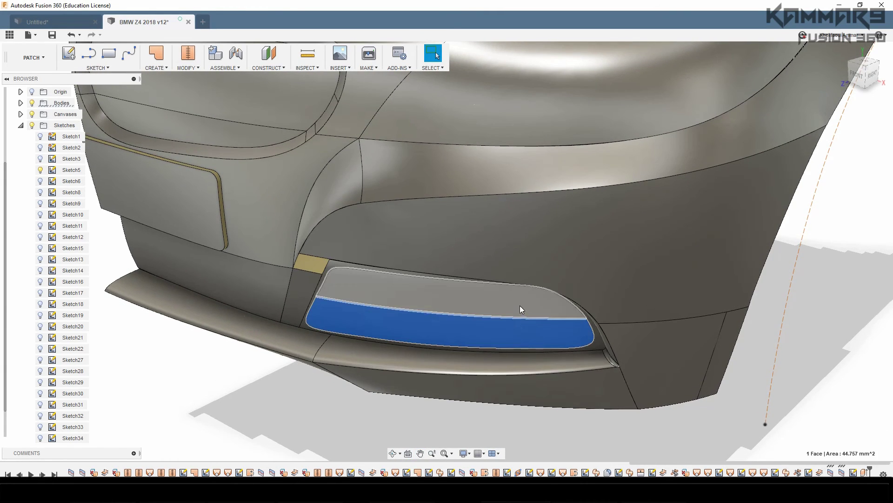
{"action": "left_click", "coordinate": [525, 308], "text": "ctrl"}
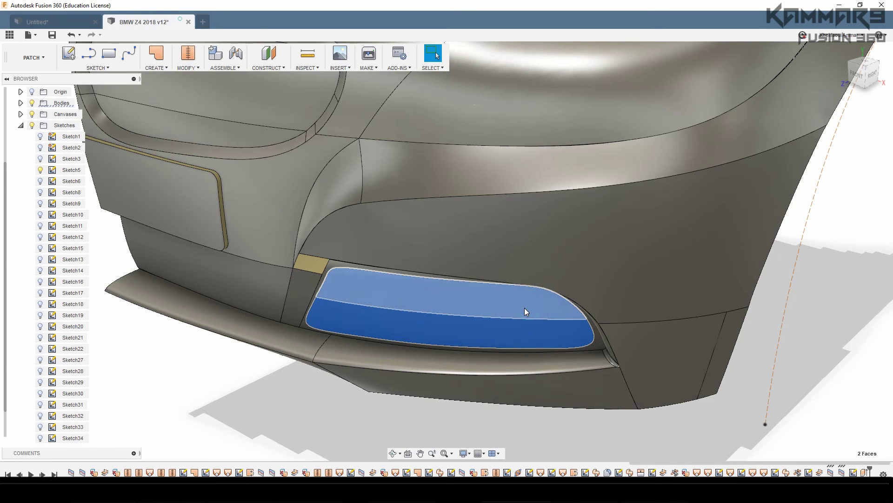
{"action": "key", "text": "Delete"}
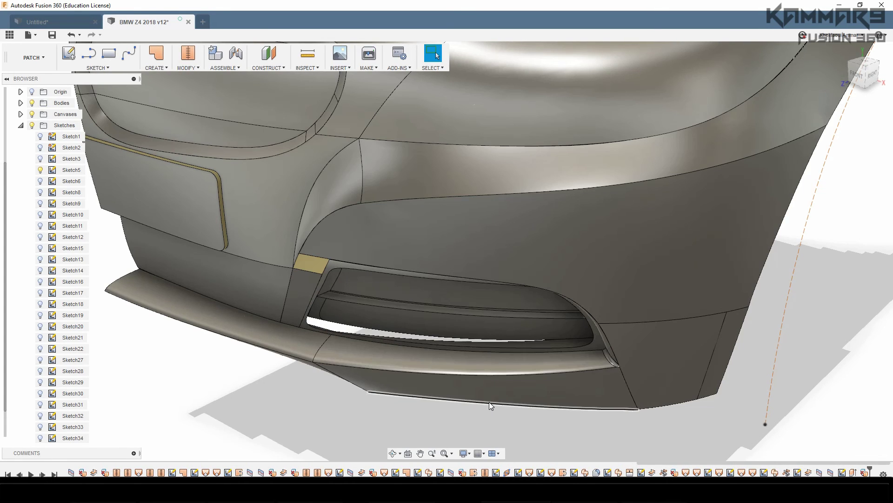
{"action": "middle_click_drag", "start_coordinate": [490, 401], "coordinate": [500, 379], "text": "shift"}
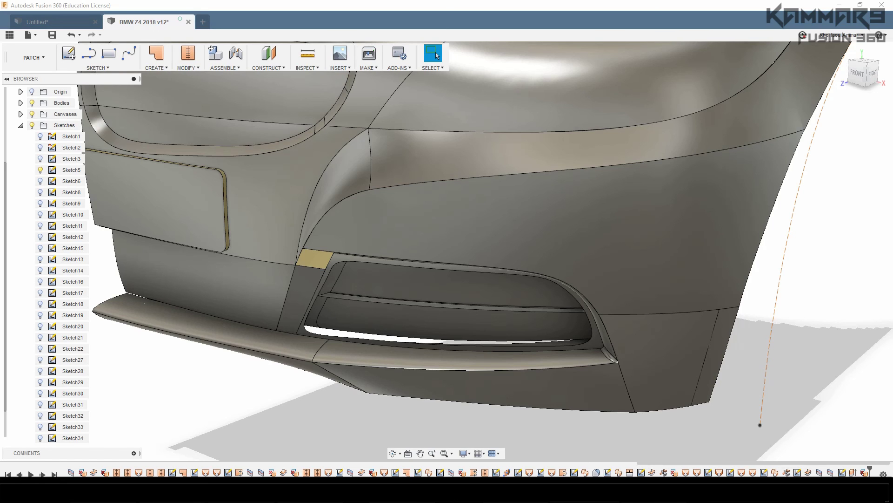
{"action": "middle_click_drag", "start_coordinate": [577, 395], "coordinate": [605, 389], "text": "shift"}
{"action": "scroll", "coordinate": [584, 368], "scroll_direction": "down", "scroll_amount": 5}
{"action": "scroll", "coordinate": [567, 366], "scroll_direction": "up", "scroll_amount": 4}
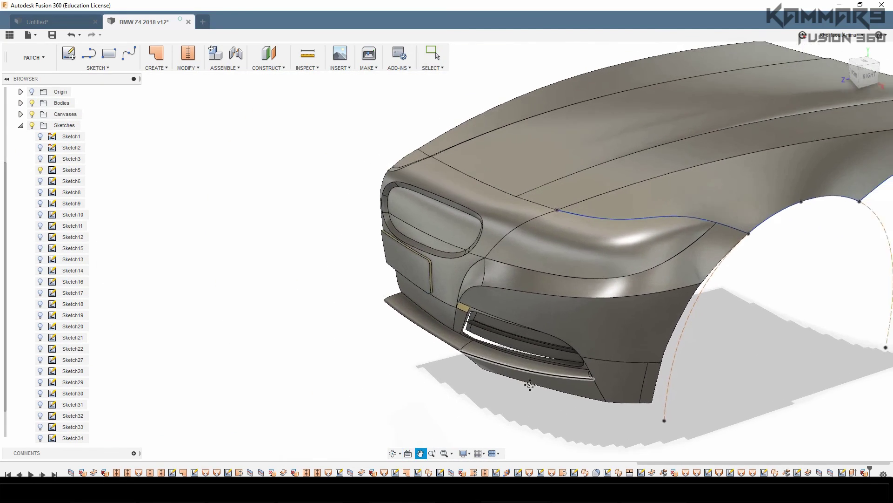